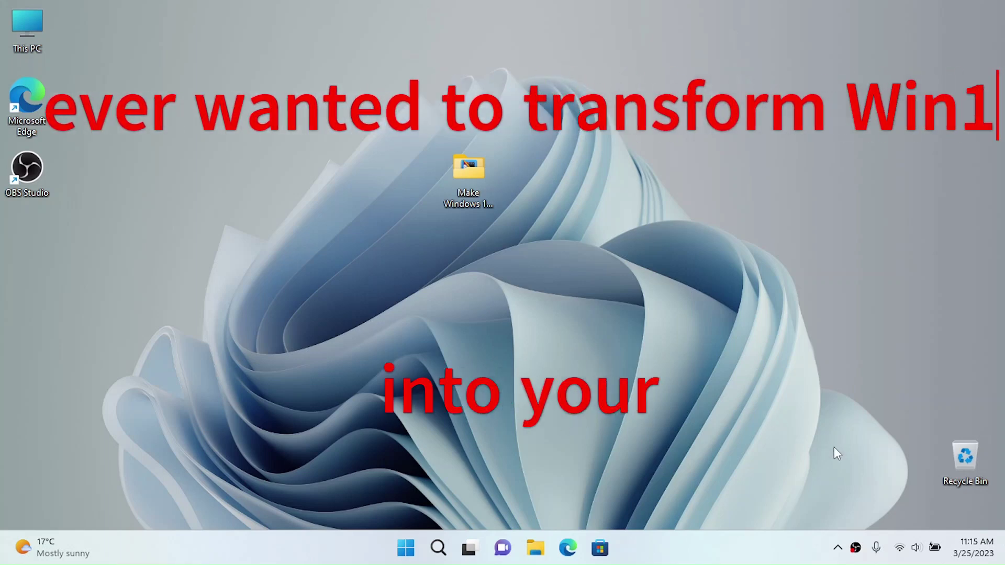
# - Open and close the Start menu from the taskbar, then clear the desktop selection
pyautogui.rightClick(855, 548)
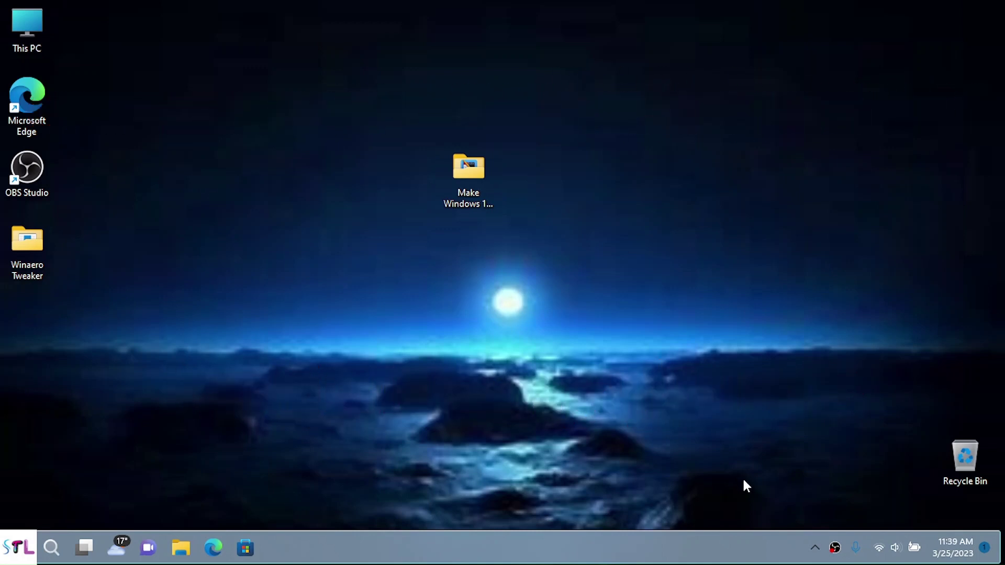
pyautogui.click(18, 560)
pyautogui.click(689, 516)
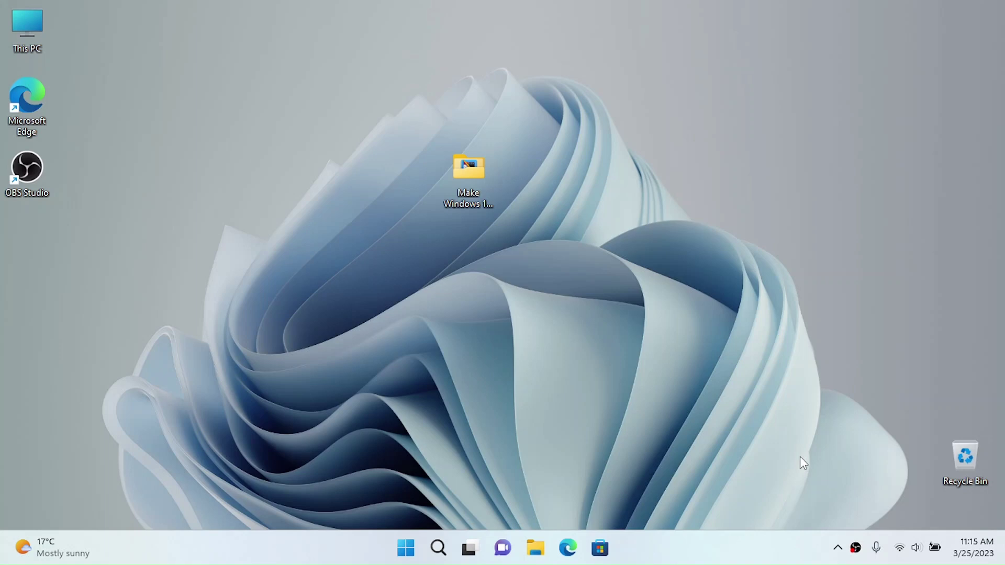
pyautogui.click(224, 9)
pyautogui.click(409, 554)
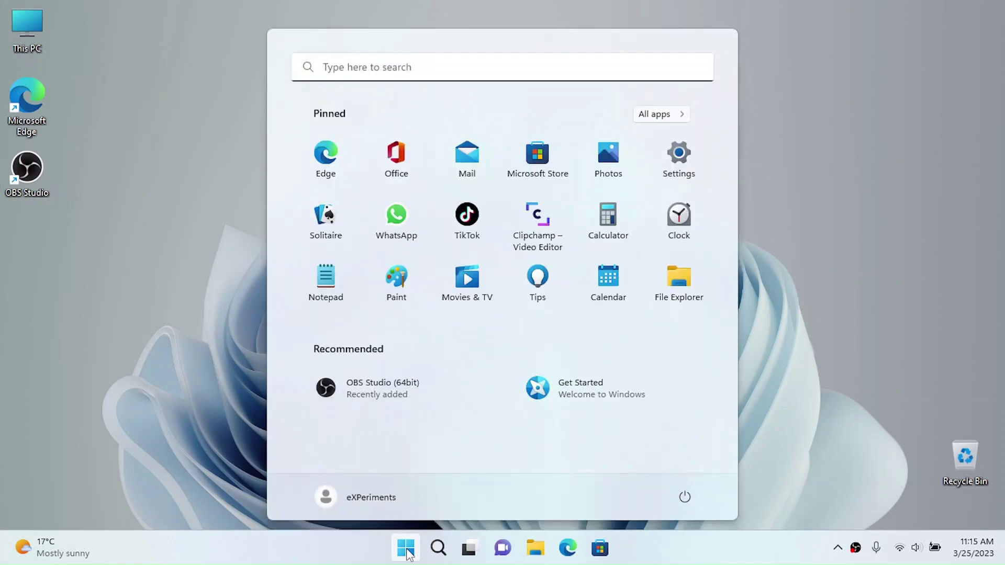
pyautogui.click(407, 553)
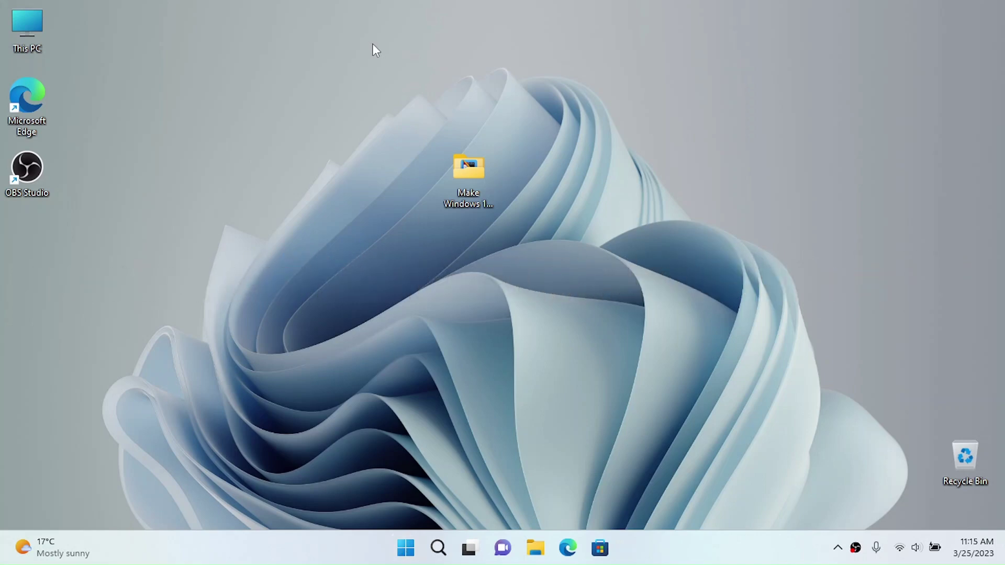
pyautogui.moveTo(372, 43); pyautogui.dragTo(536, 228)
pyautogui.click(558, 243)
# - Search 'creat' in Start to open the Create a restore point settings, then center the window
pyautogui.press('super')
pyautogui.write('cr')
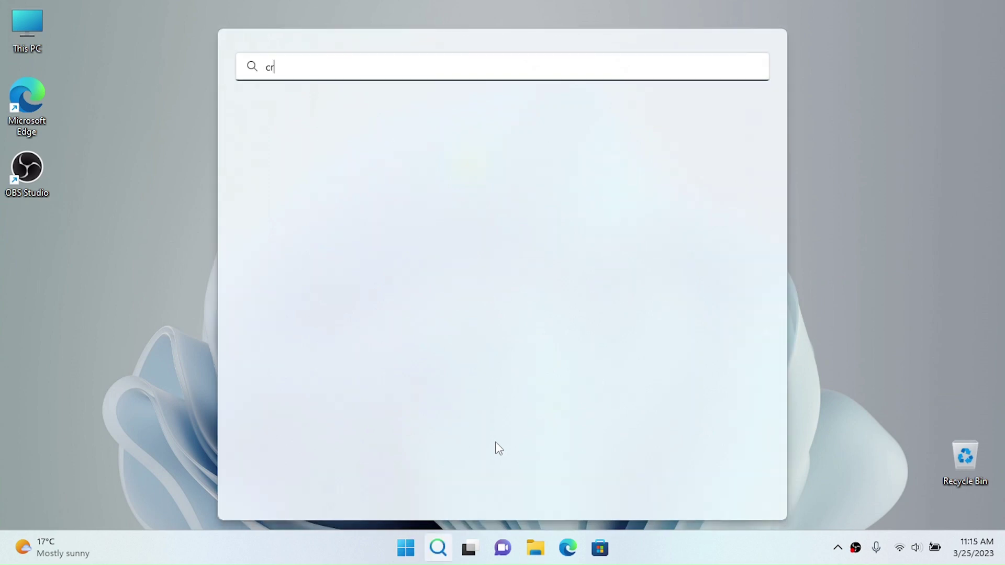
pyautogui.write('eat')
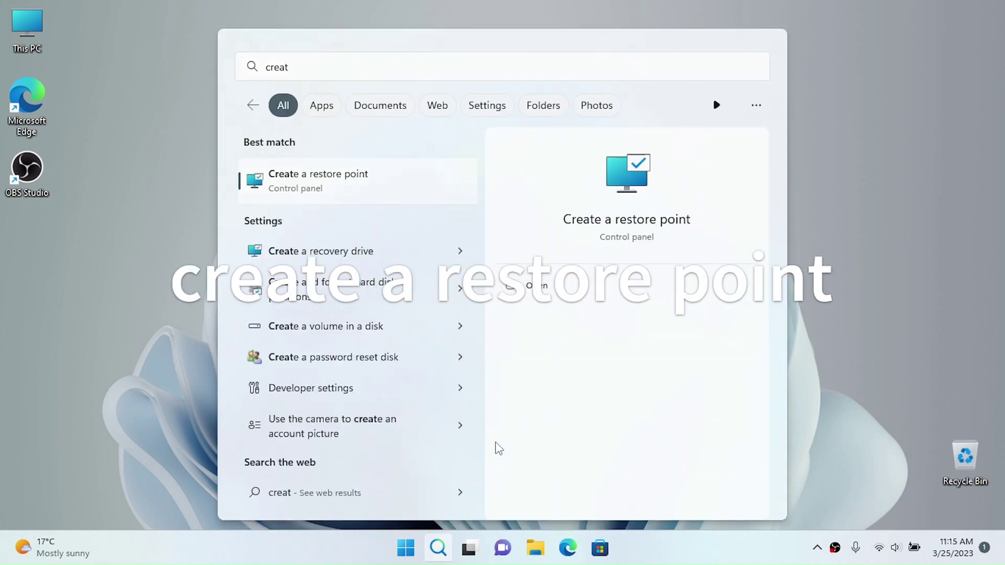
pyautogui.press('Return')
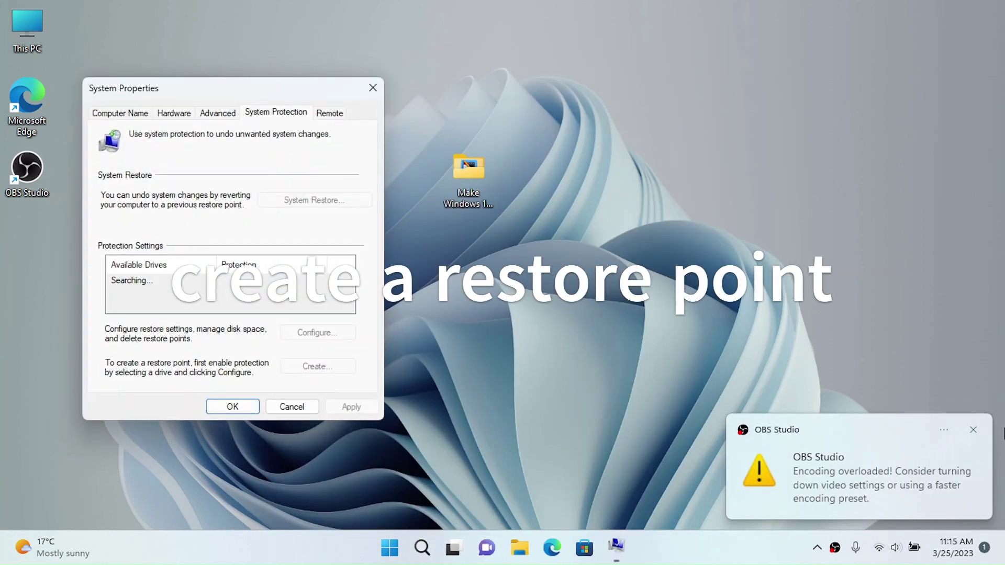
pyautogui.moveTo(209, 94); pyautogui.dragTo(397, 97)
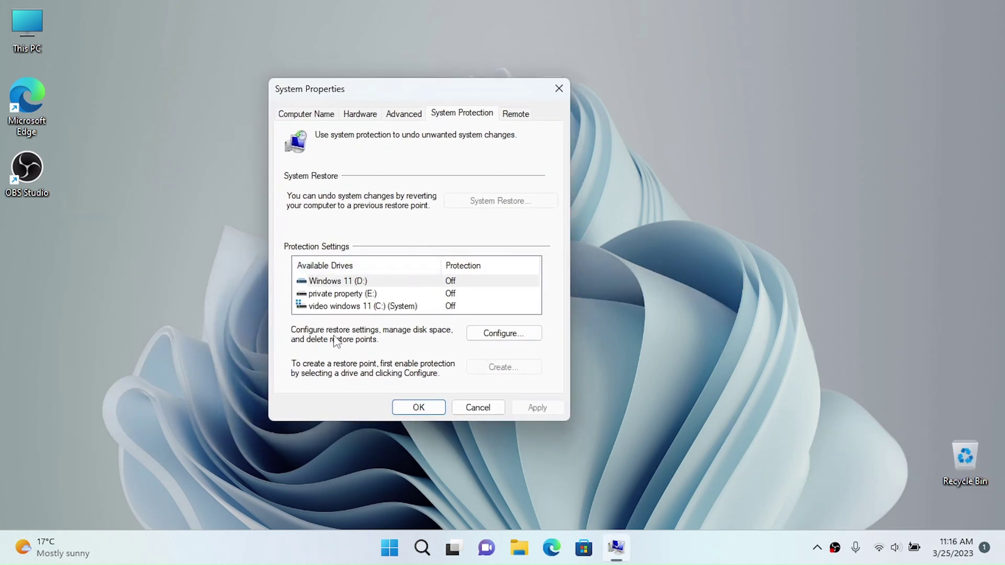
# - Turn on system protection for the C: drive with 12% maximum disk usage
pyautogui.click(341, 307)
pyautogui.click(537, 336)
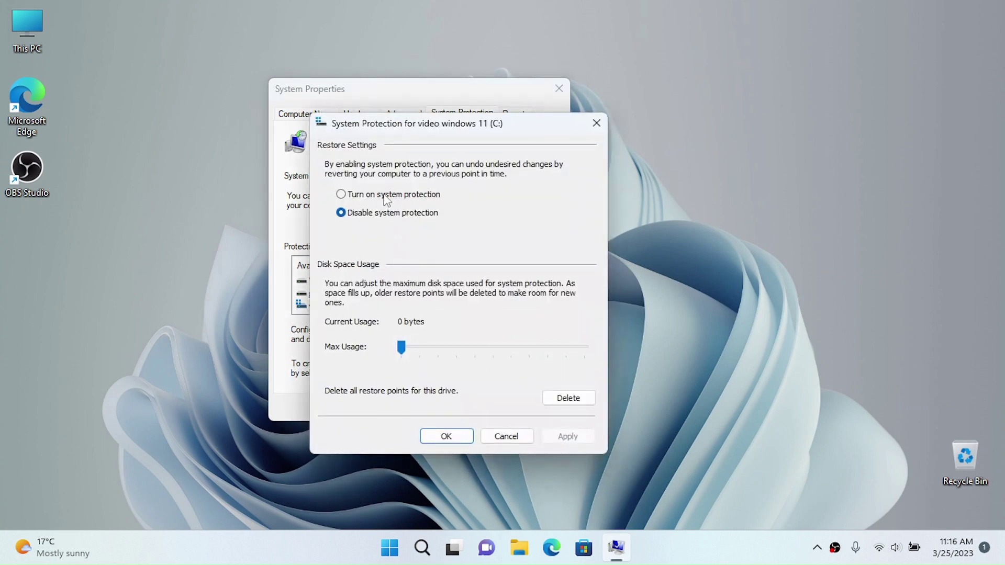
pyautogui.click(385, 199)
pyautogui.moveTo(401, 347); pyautogui.dragTo(425, 348)
pyautogui.click(421, 347)
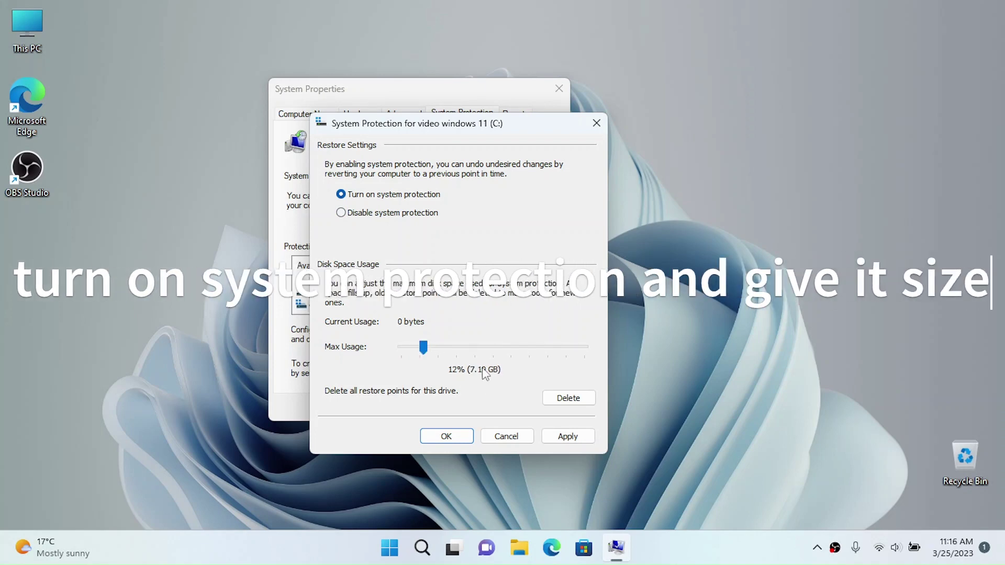
pyautogui.click(567, 436)
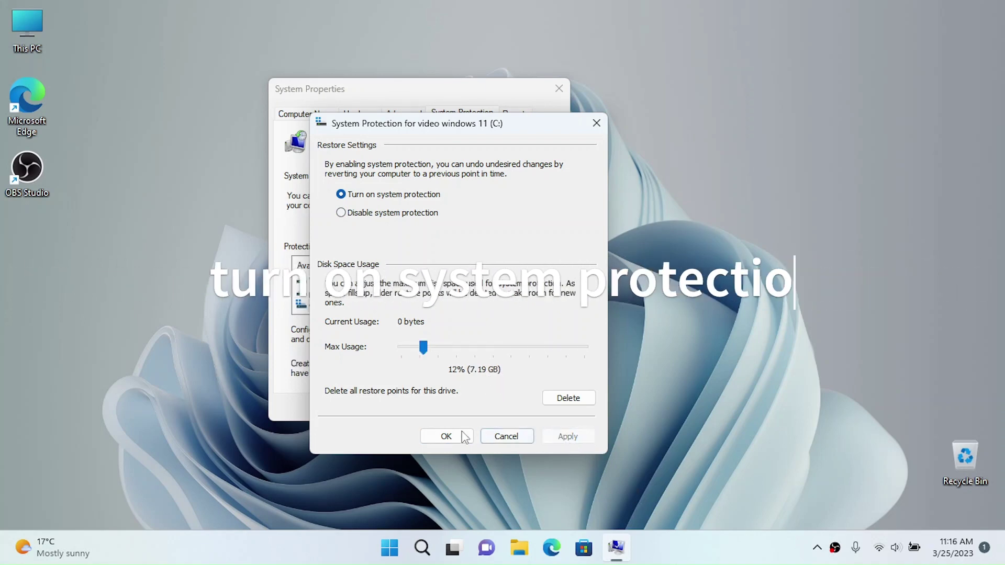
pyautogui.click(446, 436)
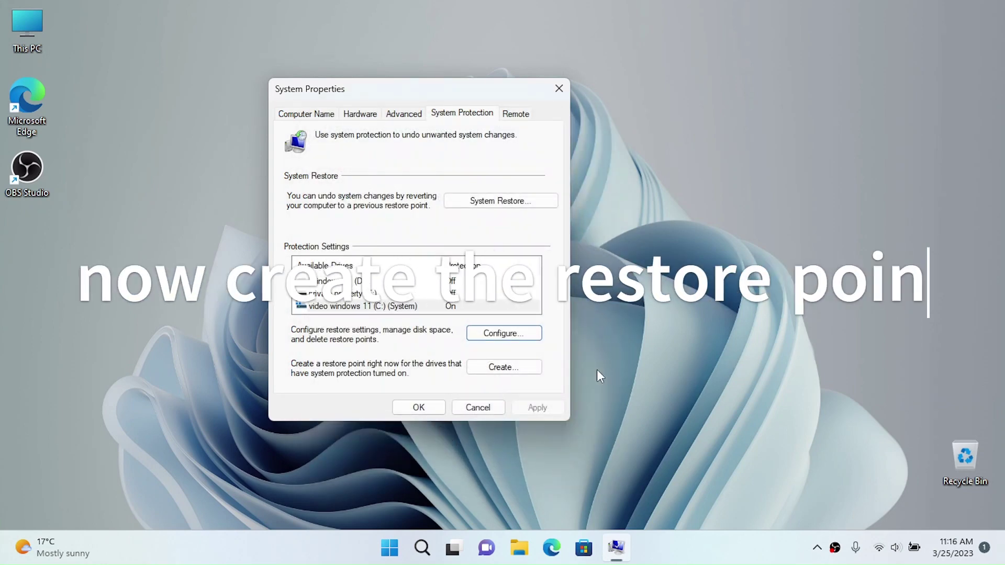
# - Create a restore point described 'Windows 11', then close System Properties
pyautogui.click(523, 372)
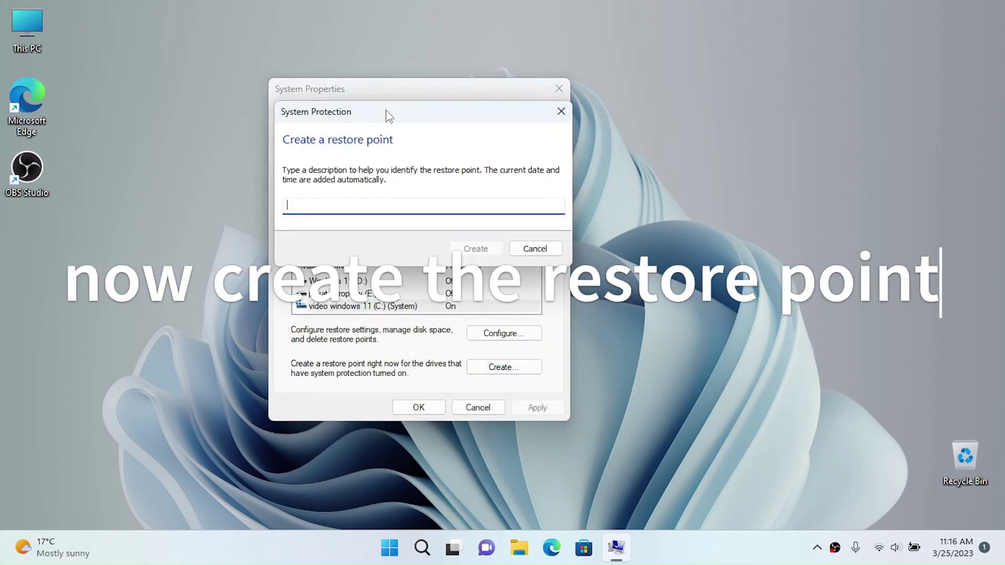
pyautogui.moveTo(388, 116); pyautogui.dragTo(494, 193)
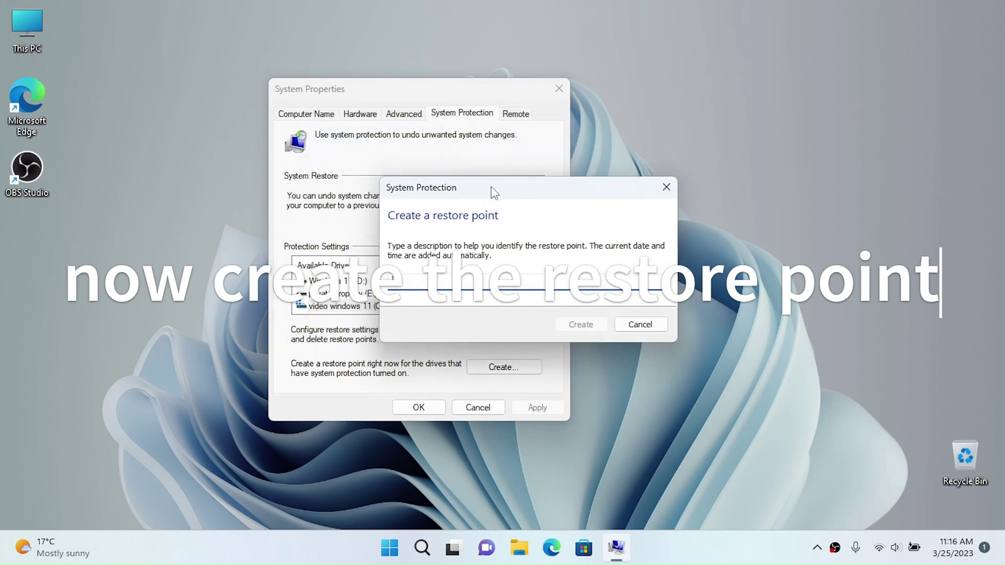
pyautogui.write('Windows 11 (whitout custonization')
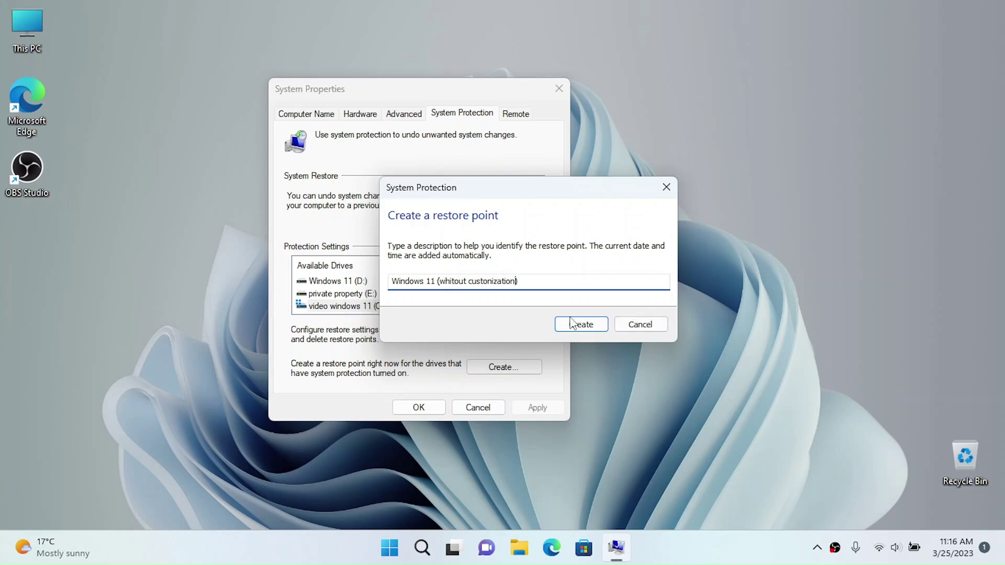
pyautogui.click(571, 323)
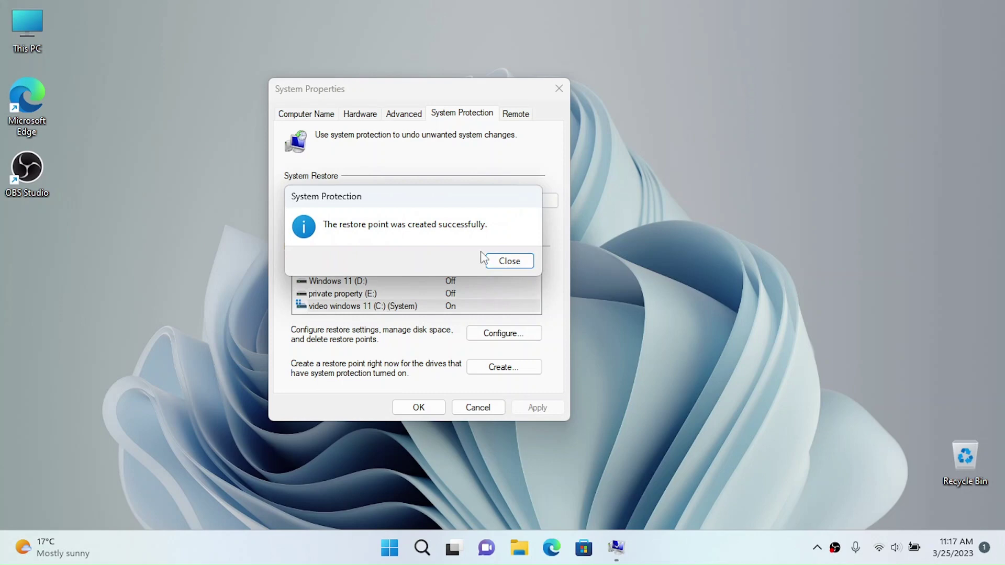
pyautogui.click(509, 262)
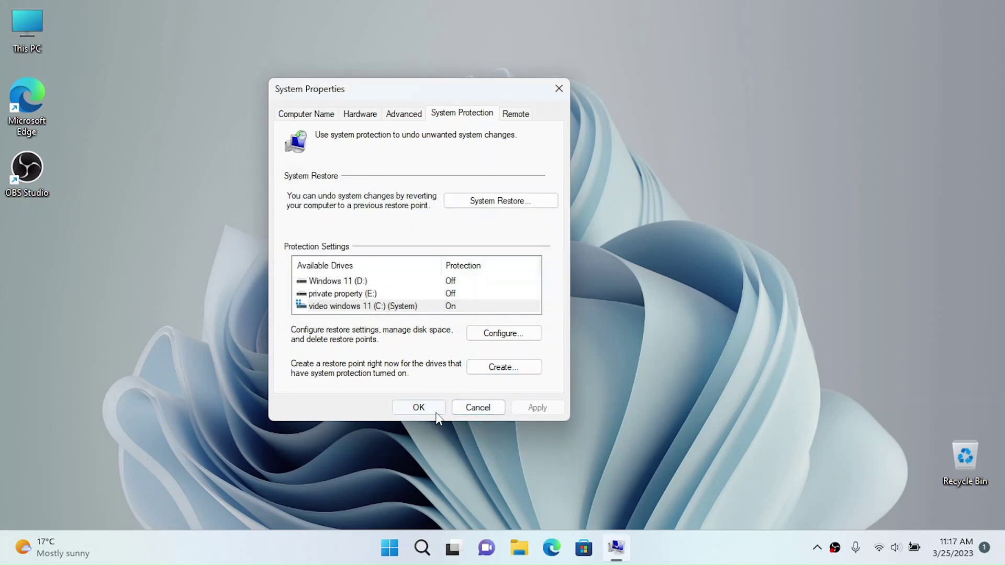
pyautogui.click(418, 407)
pyautogui.click(463, 168)
# - Open the Make Windows 11 project folder, browse its installers and preview start button.png
pyautogui.doubleClick(465, 171)
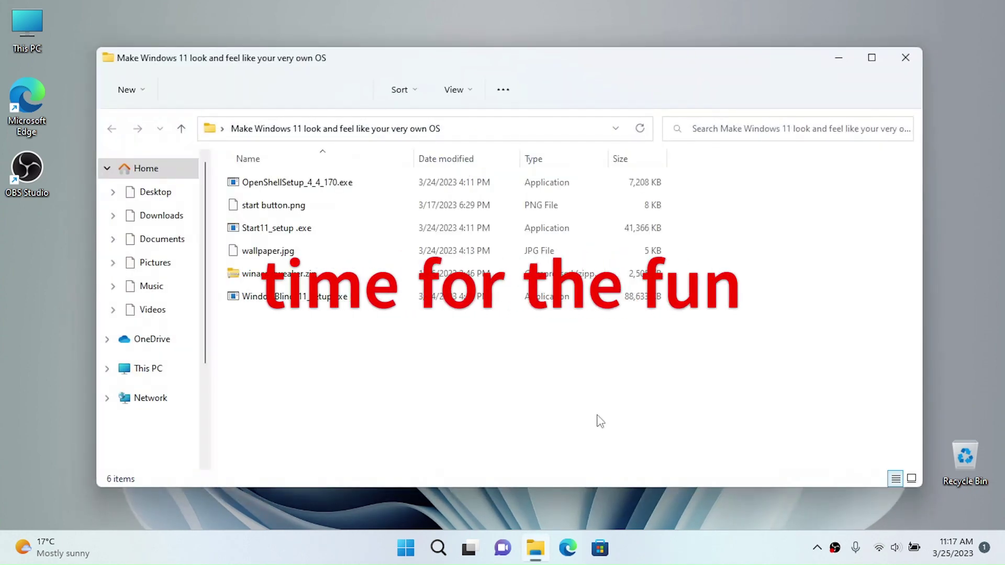
pyautogui.moveTo(600, 419); pyautogui.dragTo(444, 302)
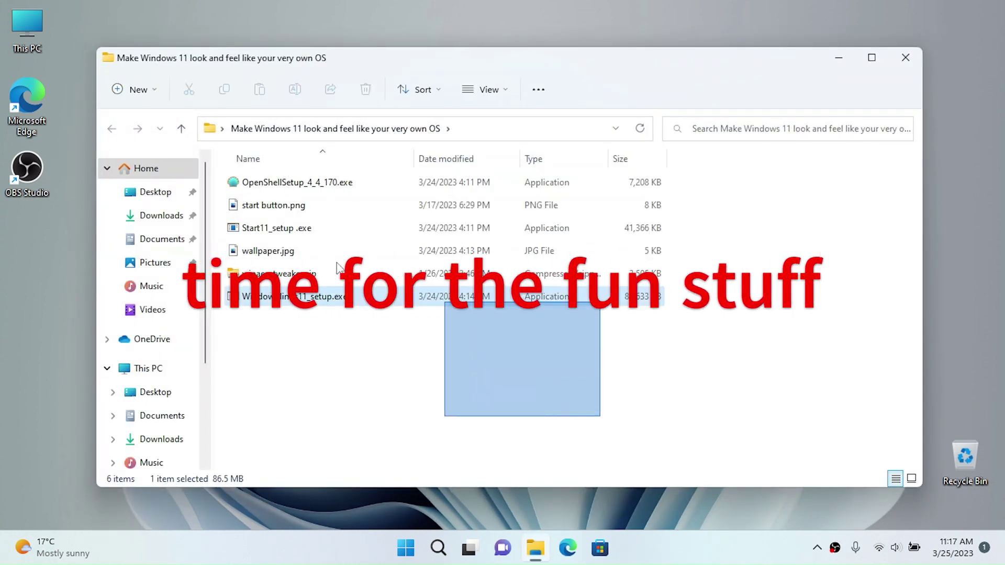
pyautogui.click(395, 364)
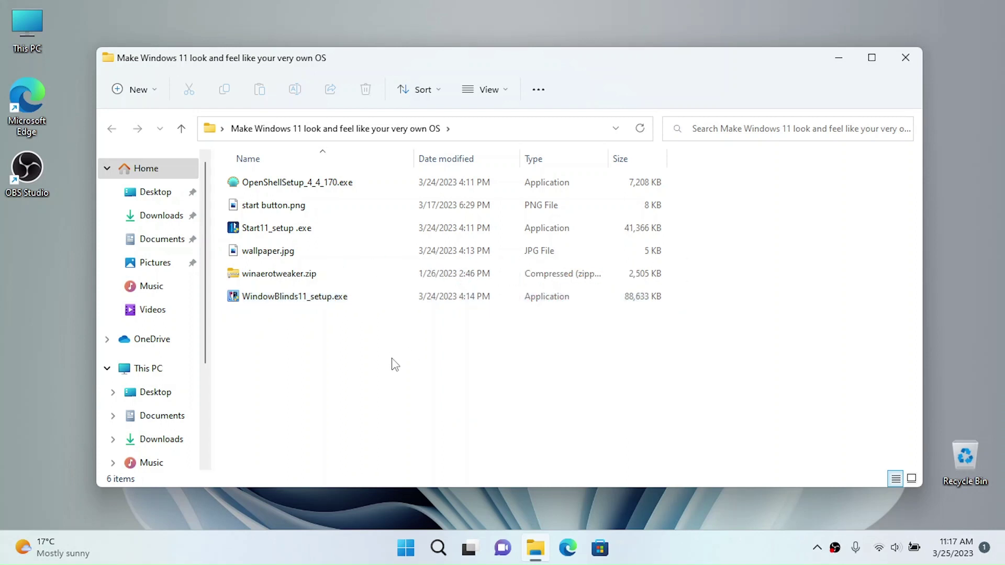
pyautogui.click(306, 188)
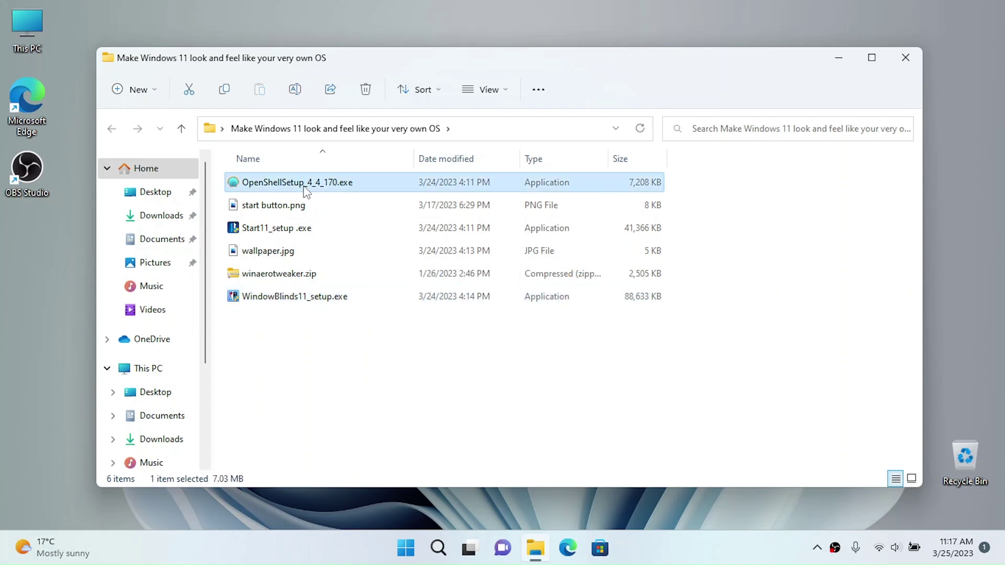
pyautogui.click(313, 211)
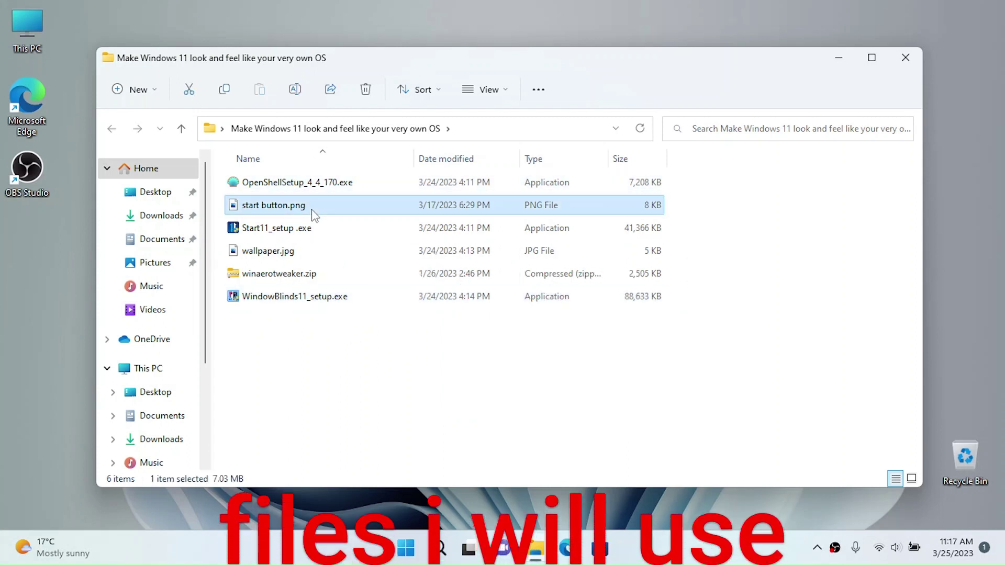
pyautogui.doubleClick(312, 209)
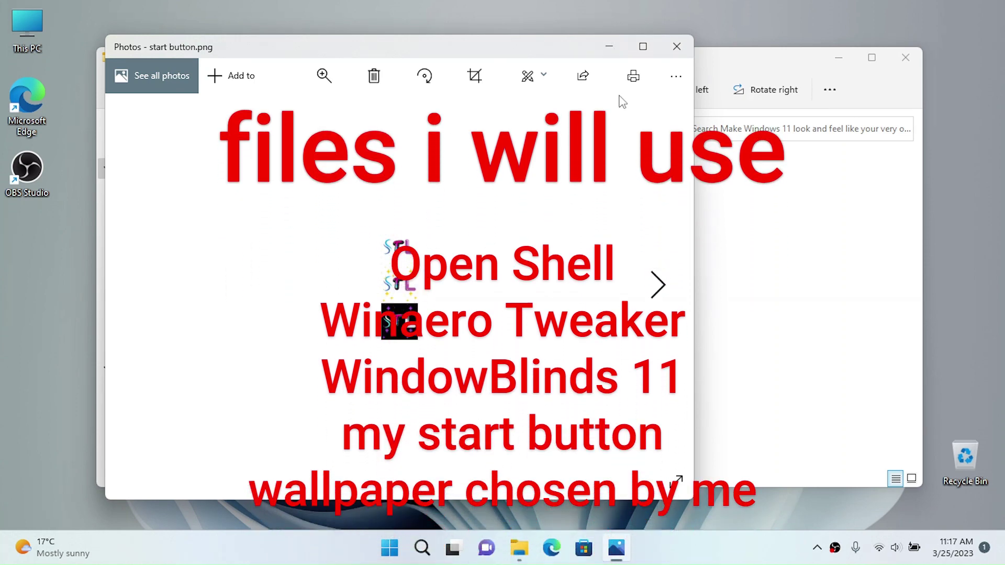
pyautogui.click(677, 46)
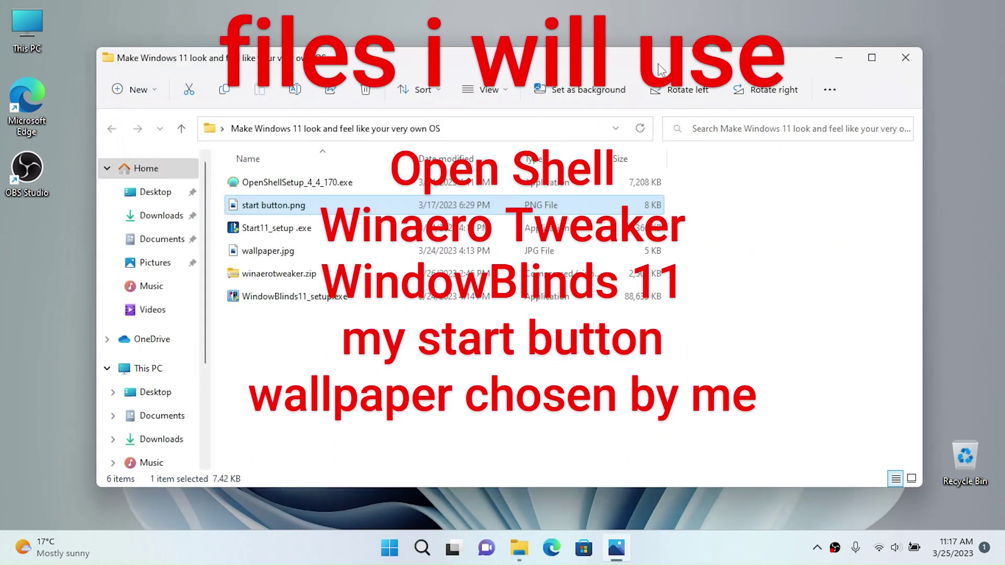
# - Preview wallpaper.jpg, then select the winaerotweaker.zip archive
pyautogui.click(295, 229)
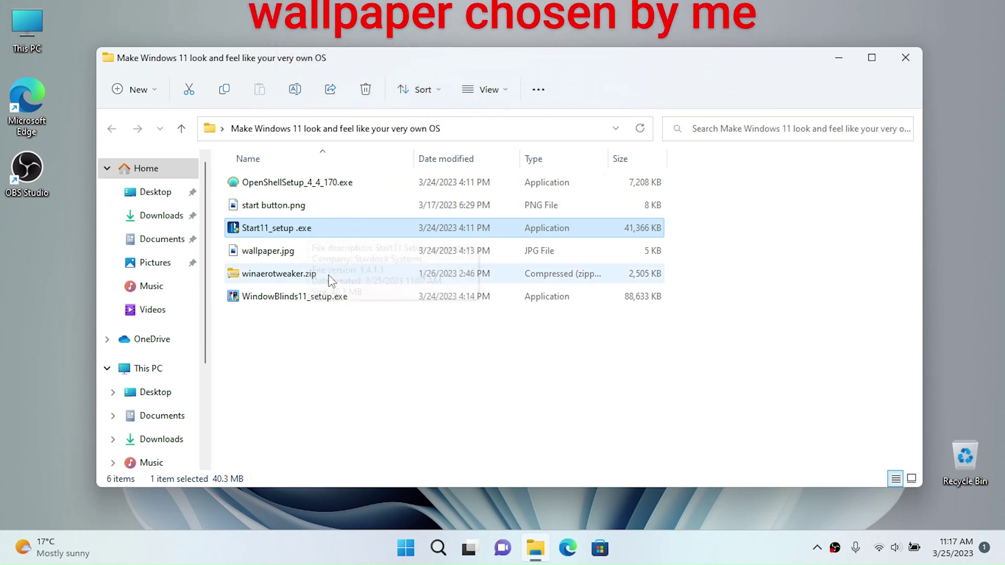
pyautogui.doubleClick(287, 254)
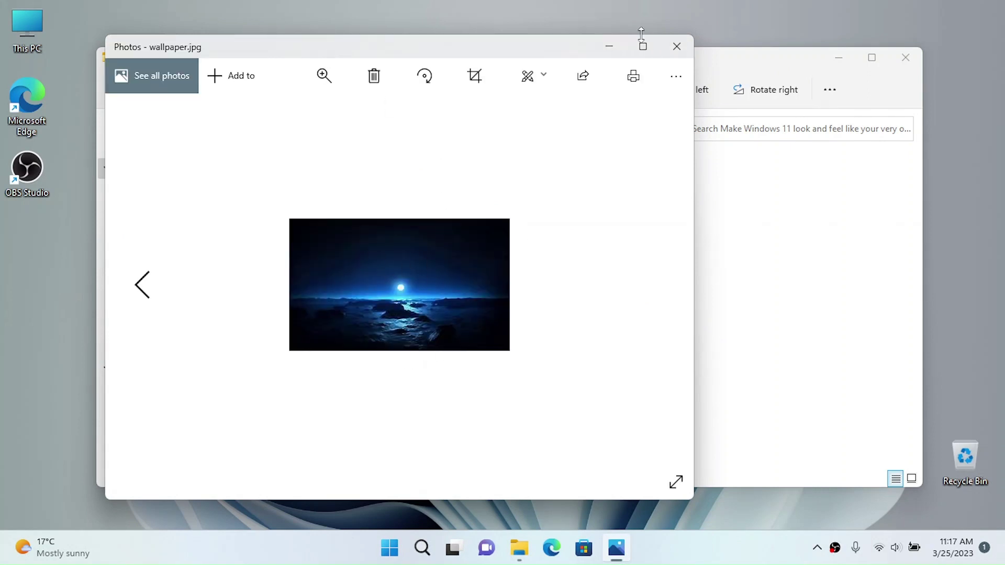
pyautogui.click(676, 46)
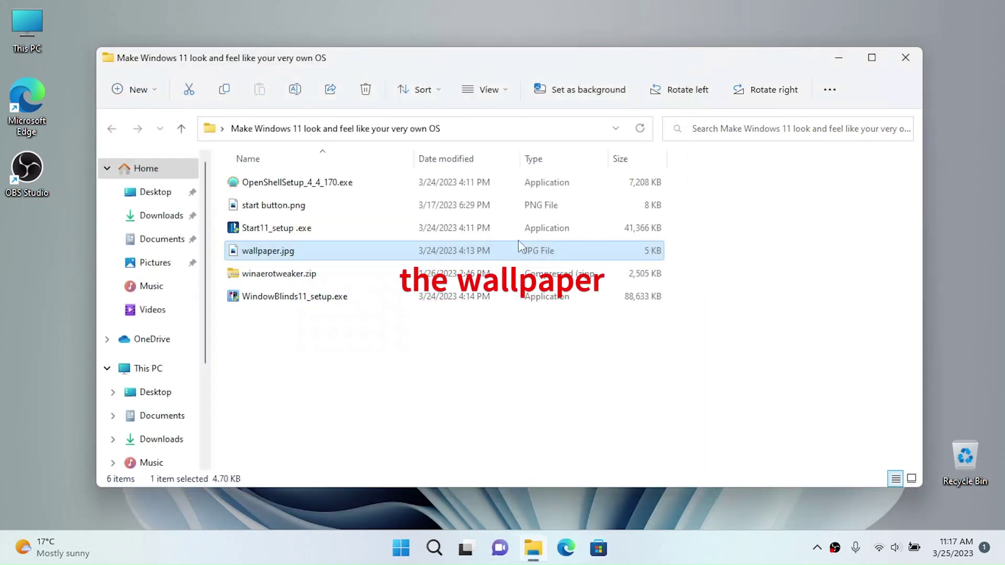
pyautogui.click(355, 279)
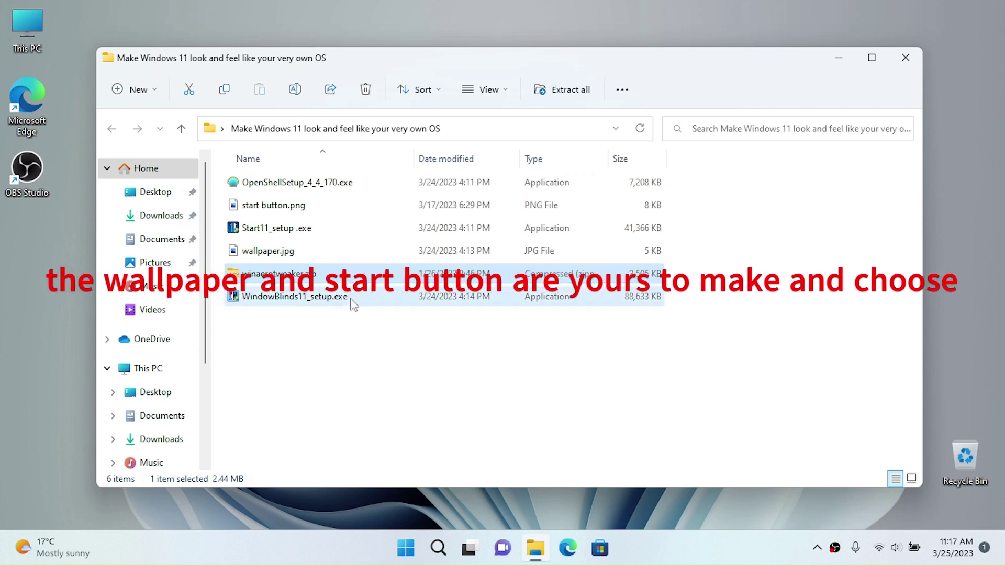
pyautogui.click(351, 300)
pyautogui.click(383, 351)
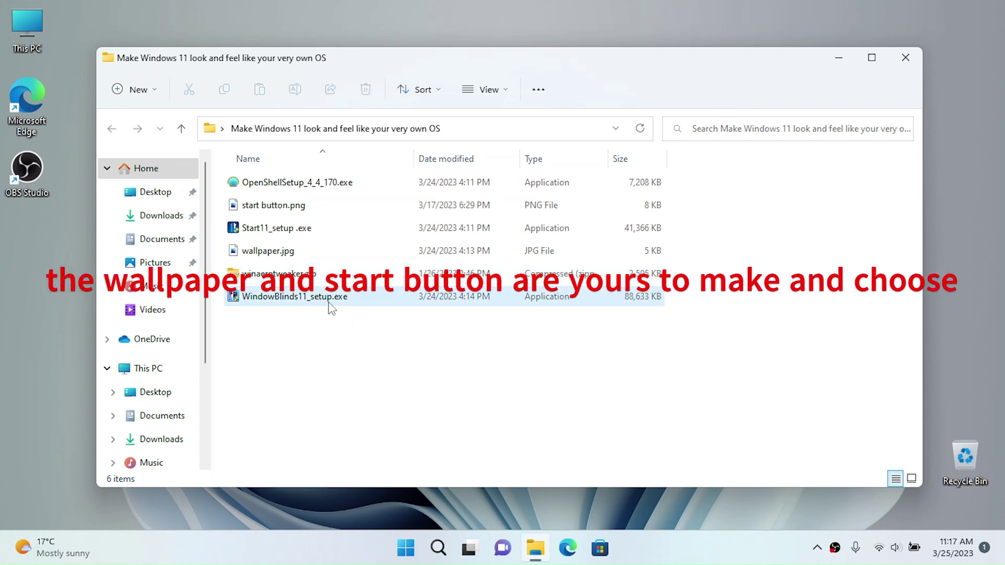
pyautogui.click(298, 283)
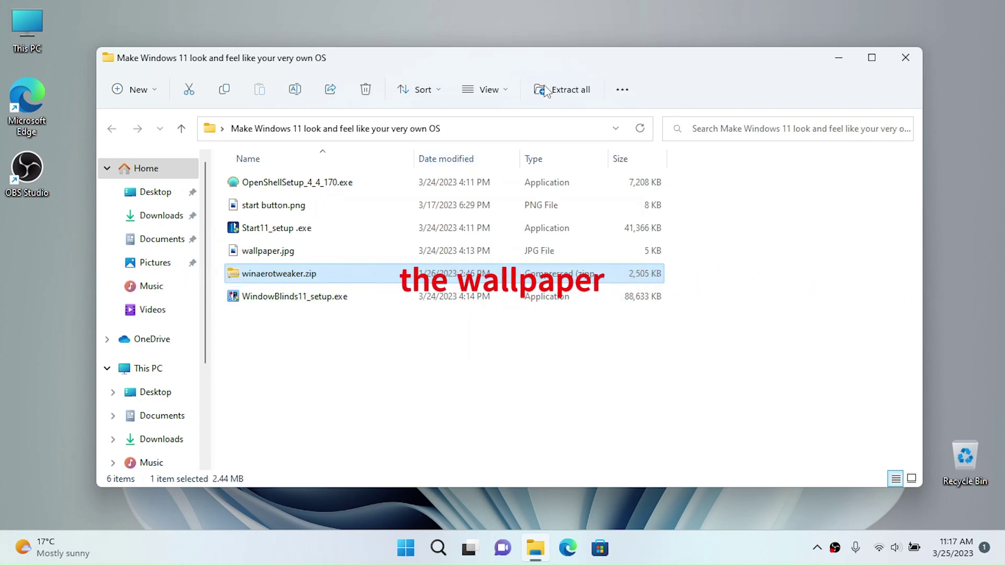
# - Extract winaerotweaker.zip without showing files, launch its setup exe, and minimize Explorer
pyautogui.click(564, 94)
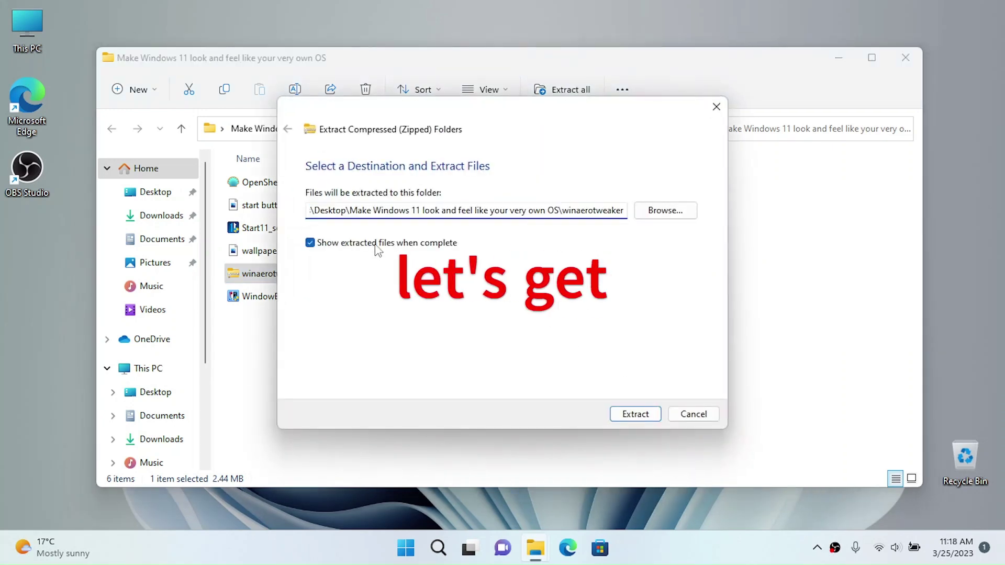
pyautogui.click(310, 242)
pyautogui.click(628, 412)
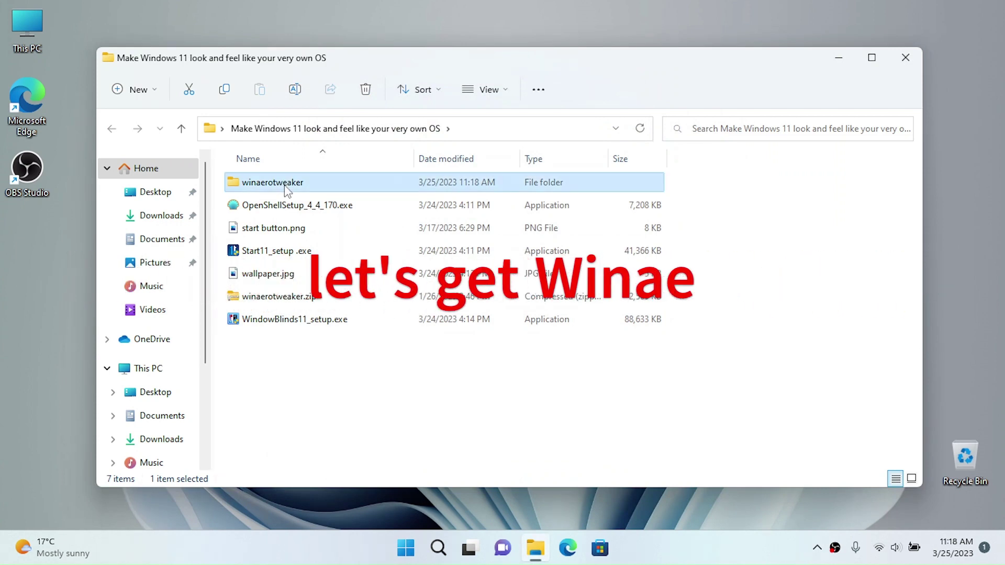
pyautogui.doubleClick(287, 182)
pyautogui.doubleClick(291, 205)
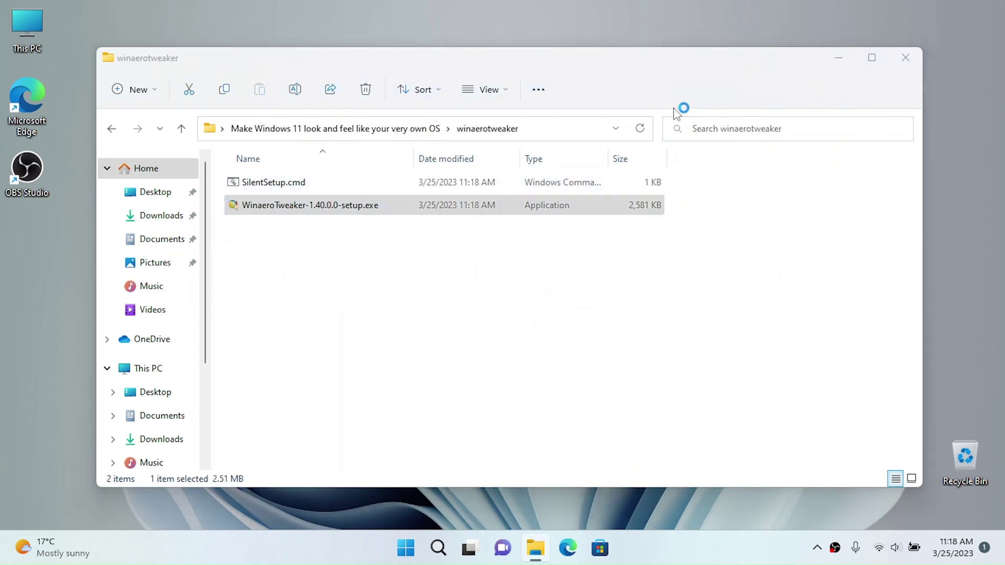
pyautogui.click(838, 58)
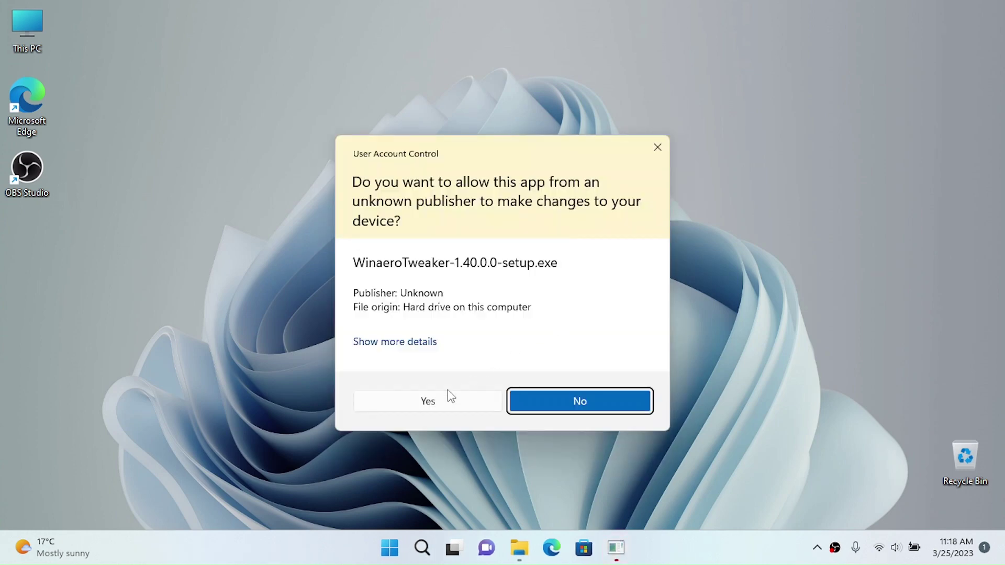
# - Allow the Winaero Tweaker setup, choose portable mode and accept the license
pyautogui.click(407, 406)
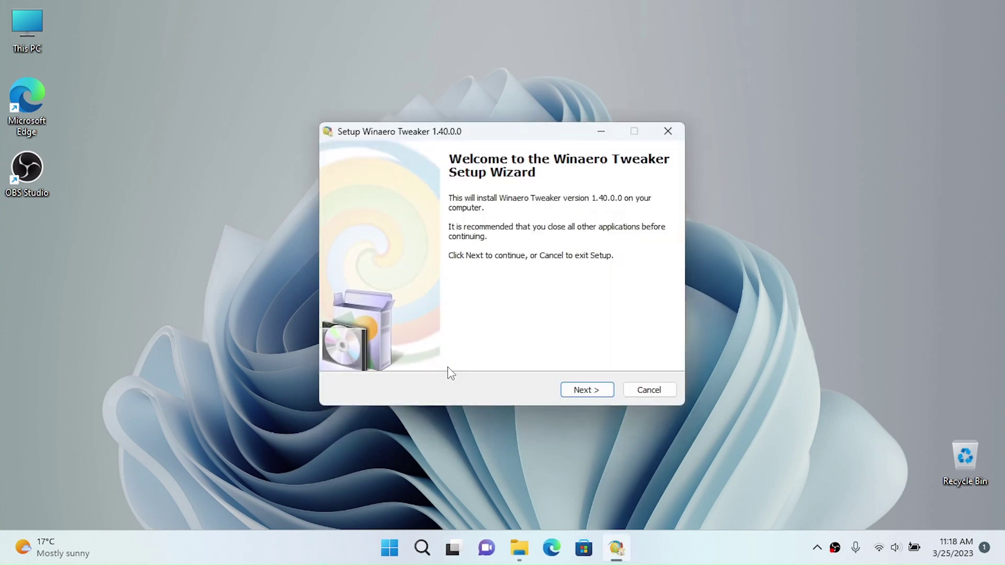
pyautogui.click(580, 398)
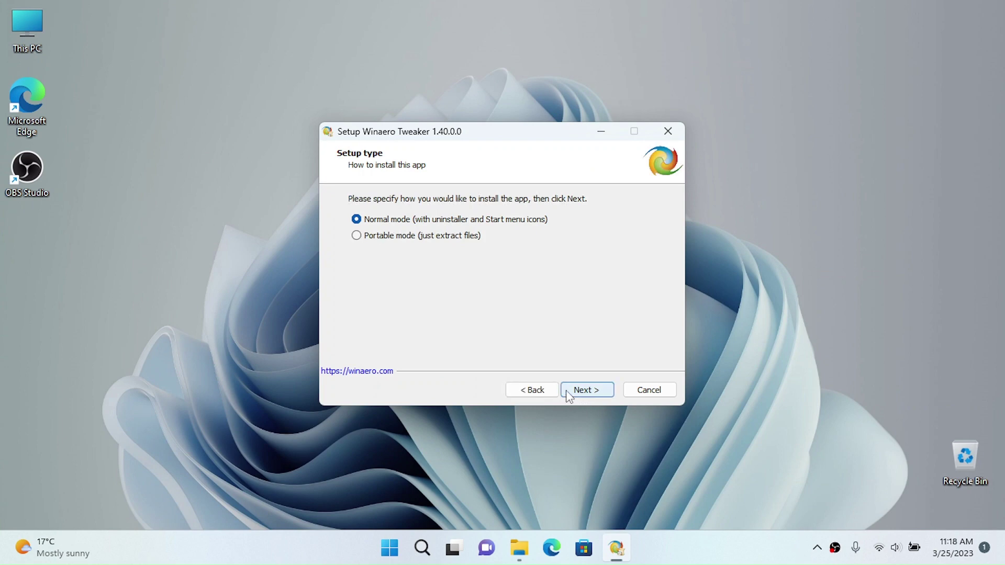
pyautogui.click(412, 238)
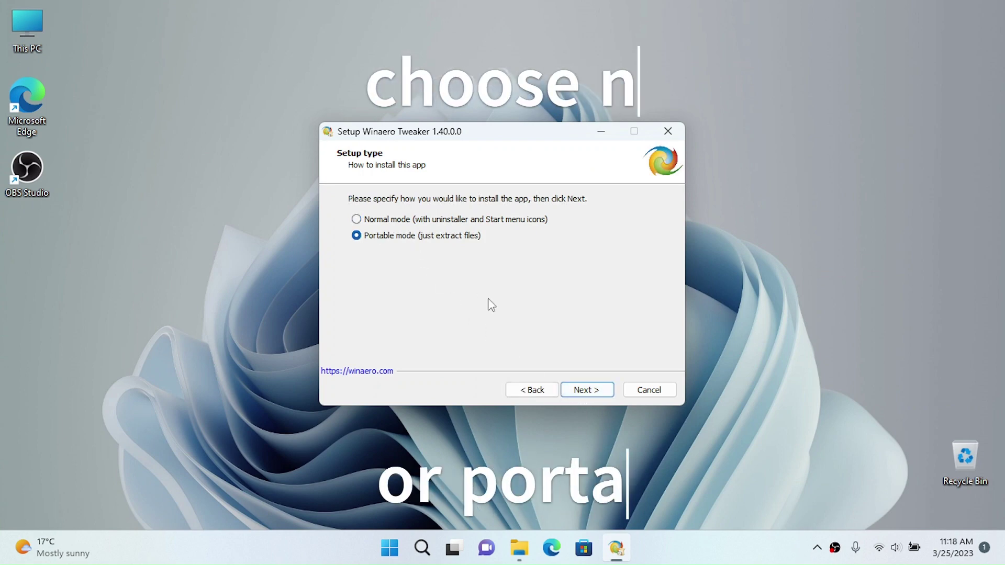
pyautogui.click(580, 392)
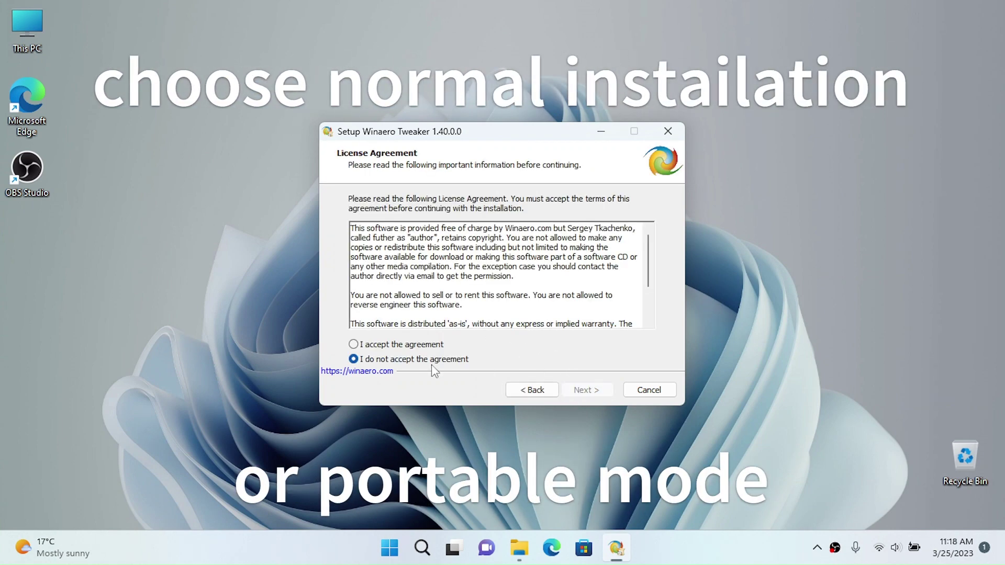
pyautogui.click(372, 344)
pyautogui.click(585, 392)
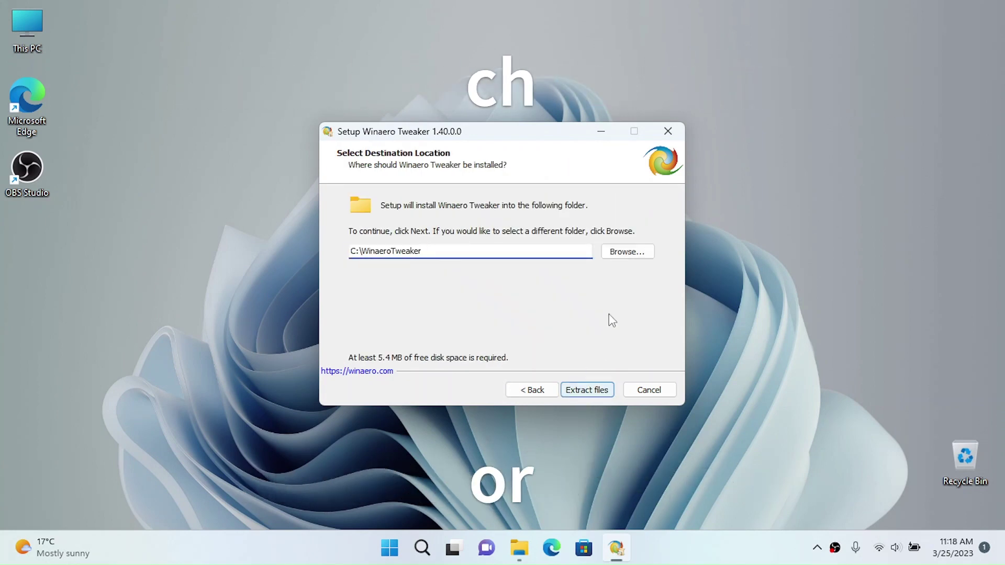
# - Set the user's Desktop as the destination, extract the files and finish the wizard
pyautogui.click(627, 253)
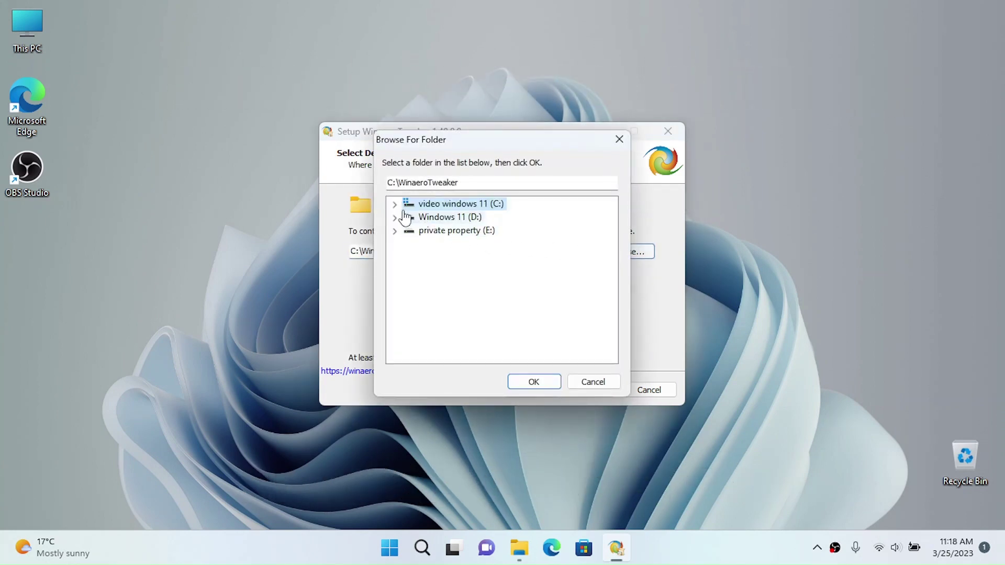
pyautogui.click(395, 204)
pyautogui.click(409, 297)
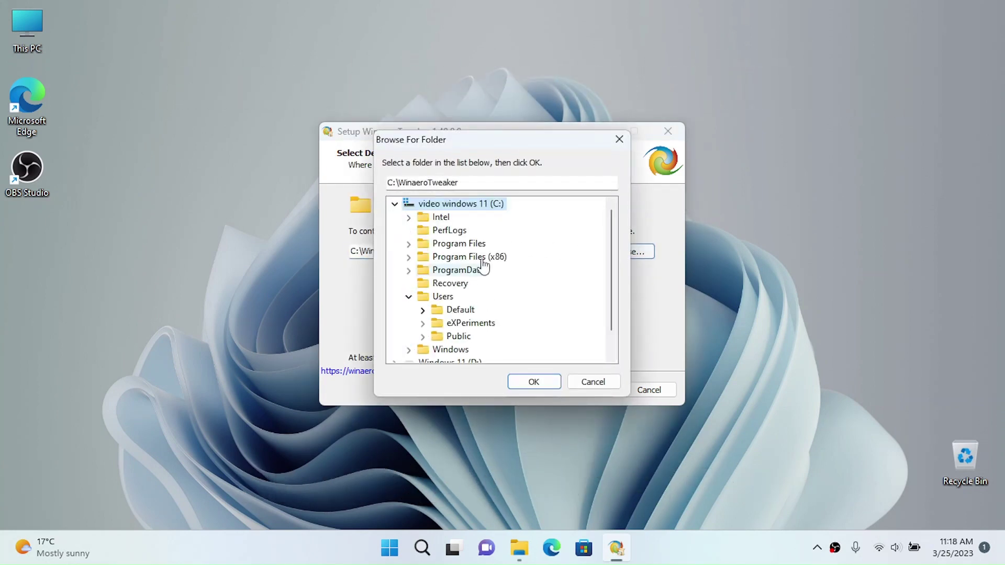
pyautogui.click(422, 323)
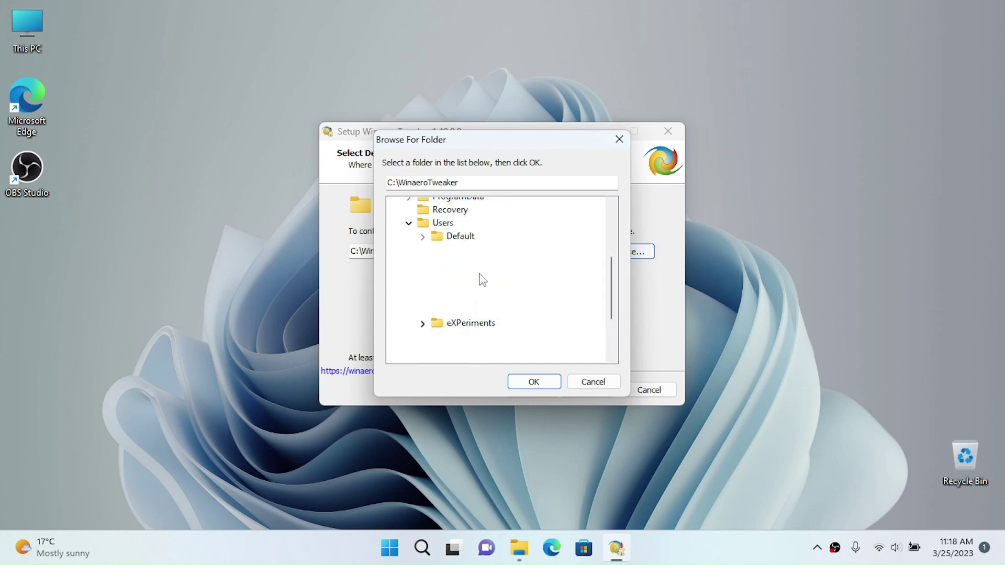
pyautogui.click(453, 243)
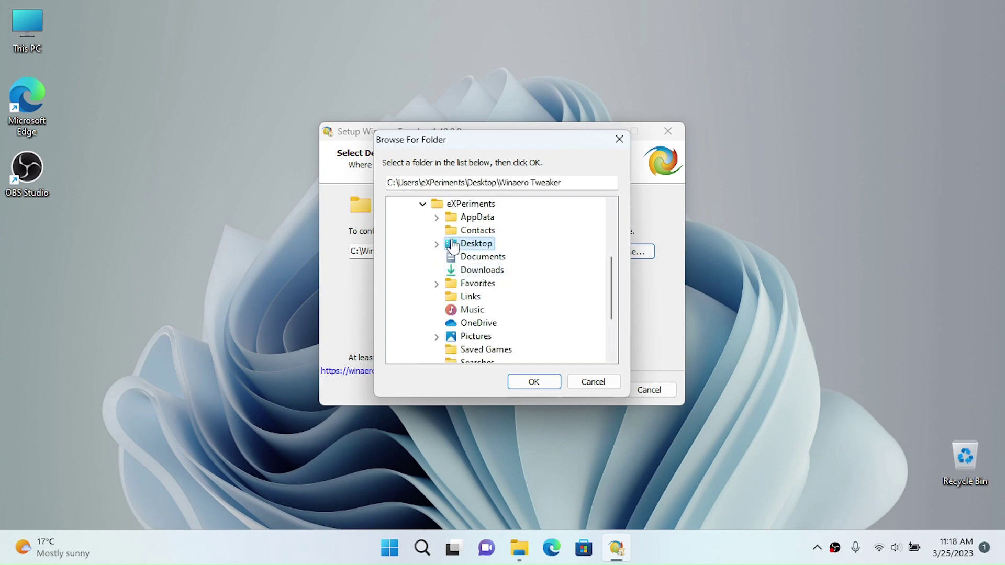
pyautogui.click(436, 245)
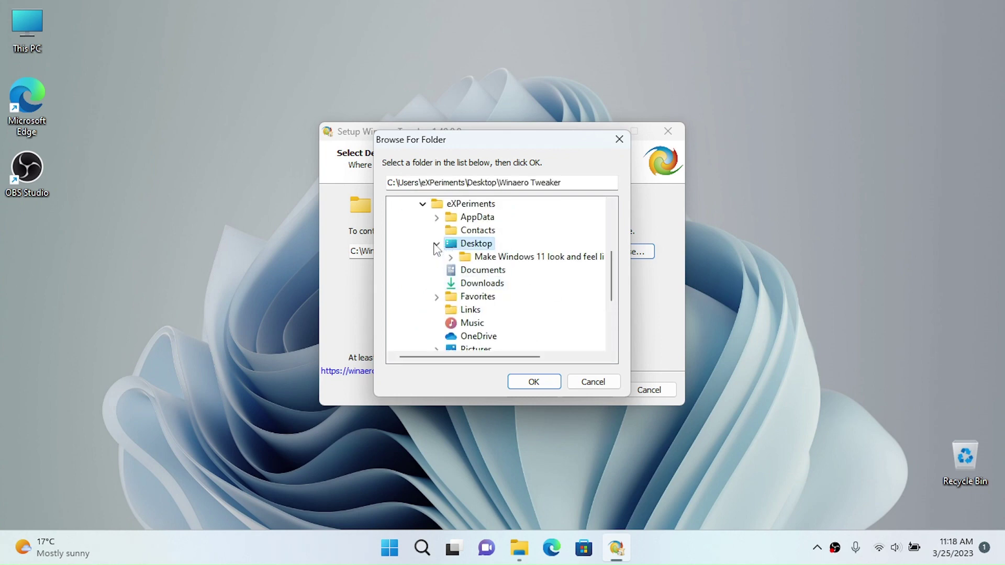
pyautogui.click(552, 382)
pyautogui.click(584, 392)
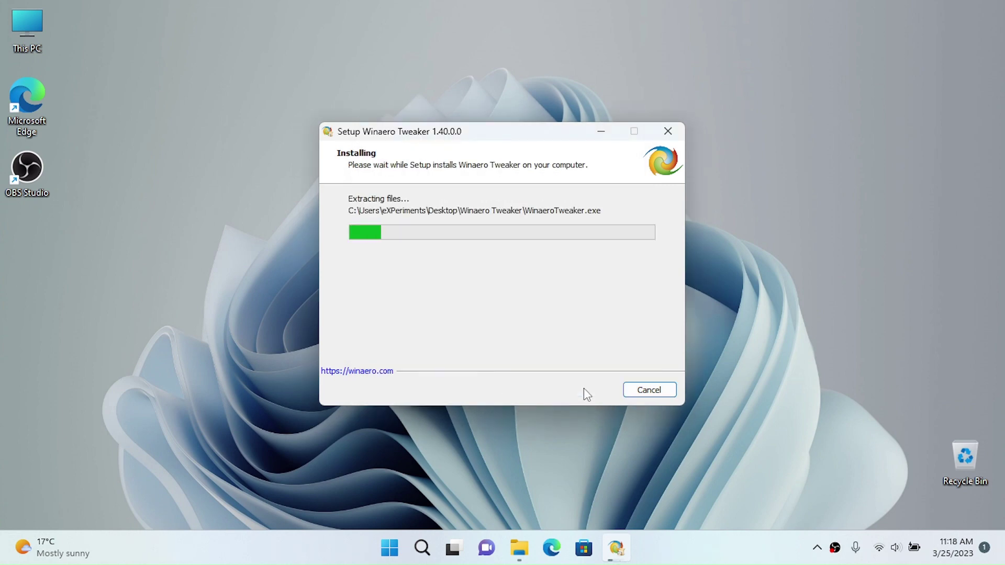
pyautogui.click(586, 391)
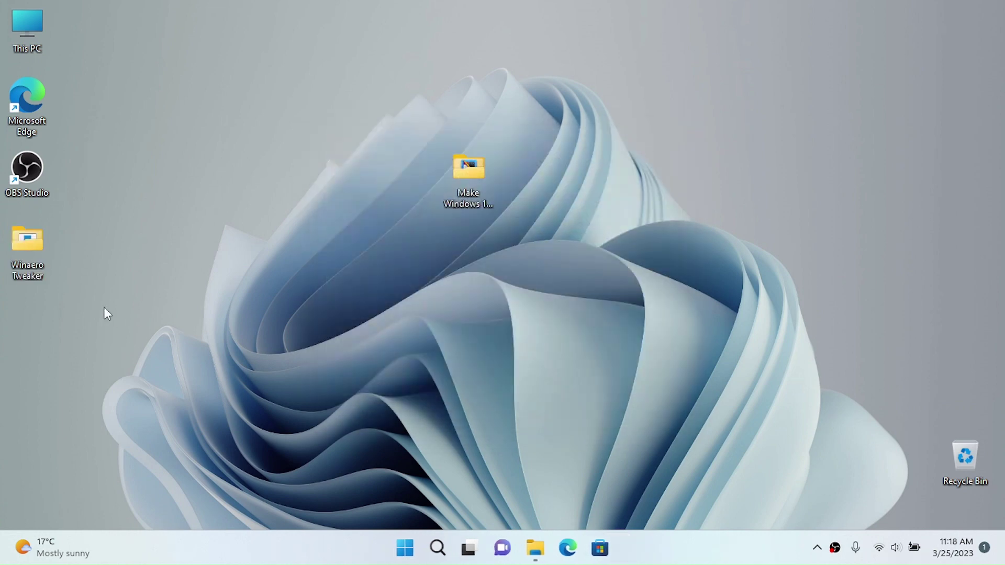
# - Launch WinaeroTweaker.exe from the Winaero Tweaker folder on the desktop
pyautogui.doubleClick(34, 252)
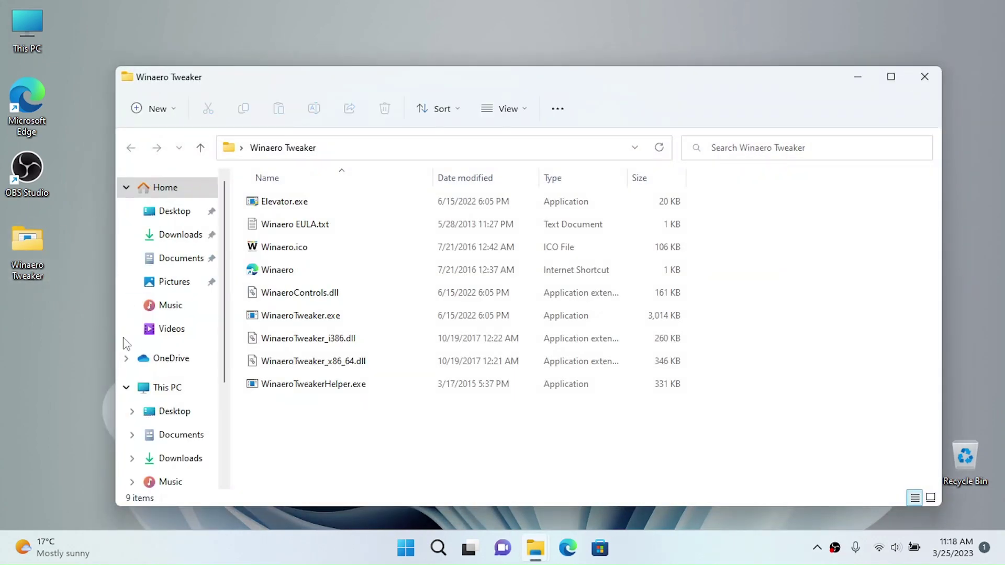
pyautogui.click(282, 320)
pyautogui.doubleClick(282, 320)
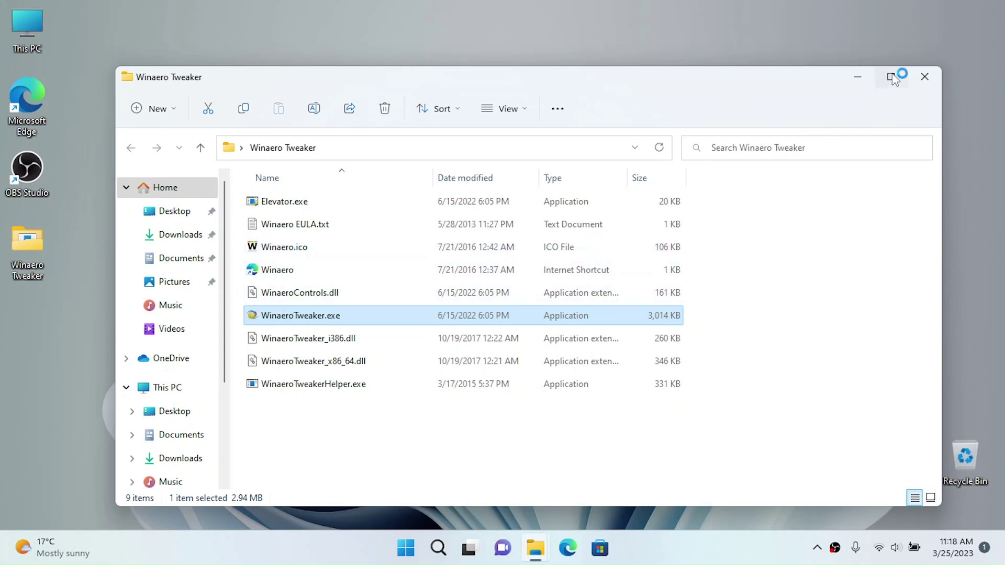
# - Close the Winaero Tweaker folder window and minimize the project folder window
pyautogui.click(924, 79)
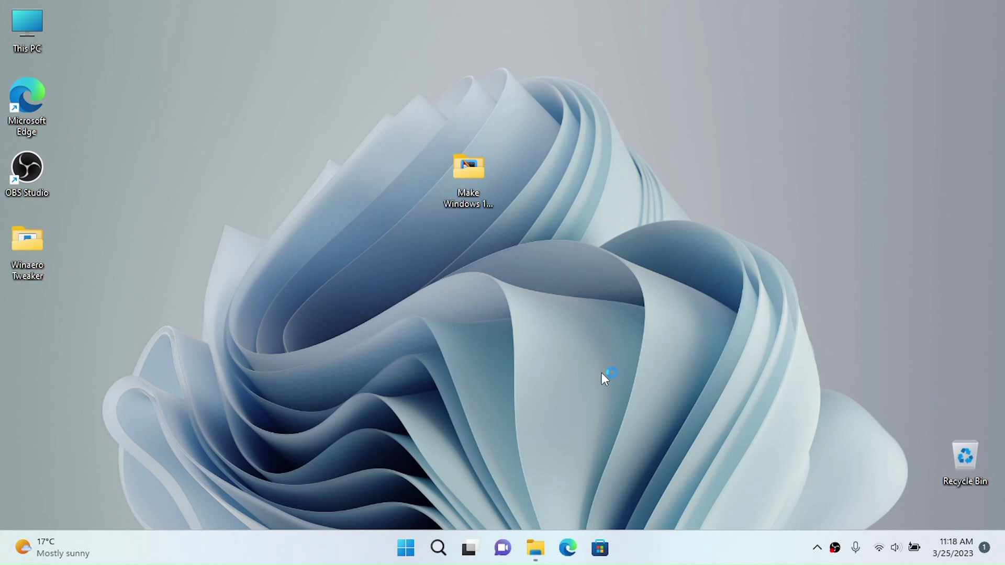
pyautogui.moveTo(530, 557)
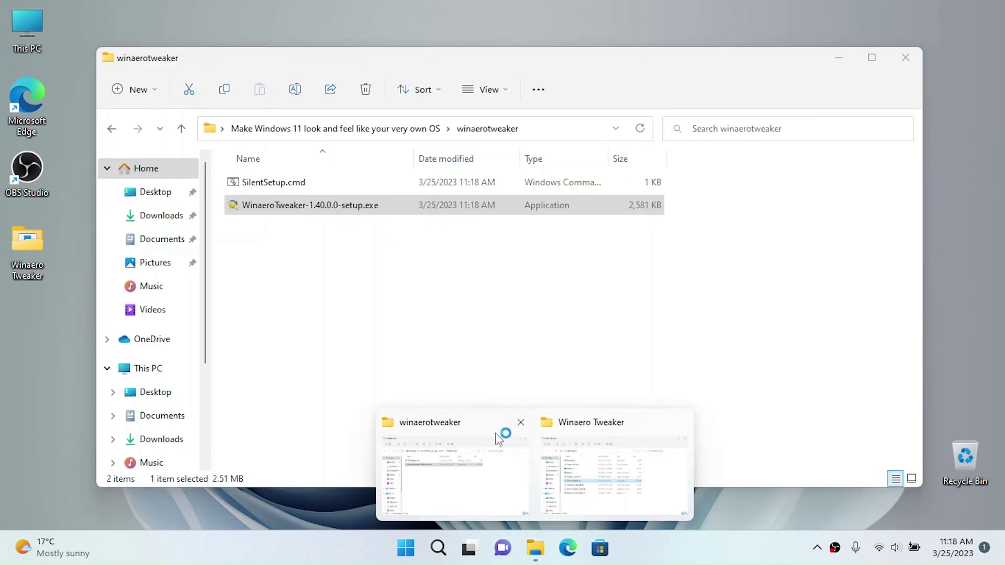
pyautogui.moveTo(652, 438)
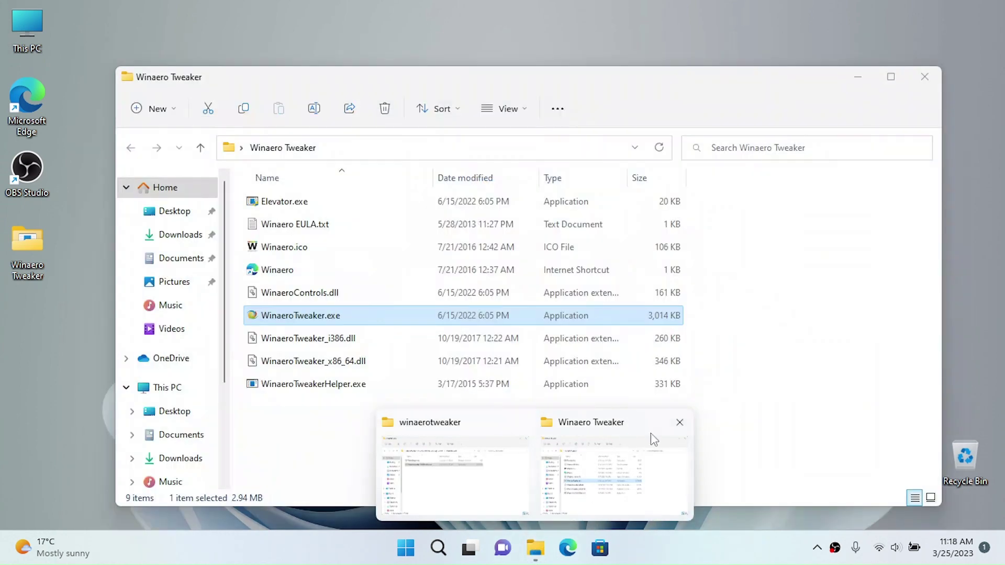
pyautogui.click(679, 422)
pyautogui.click(545, 457)
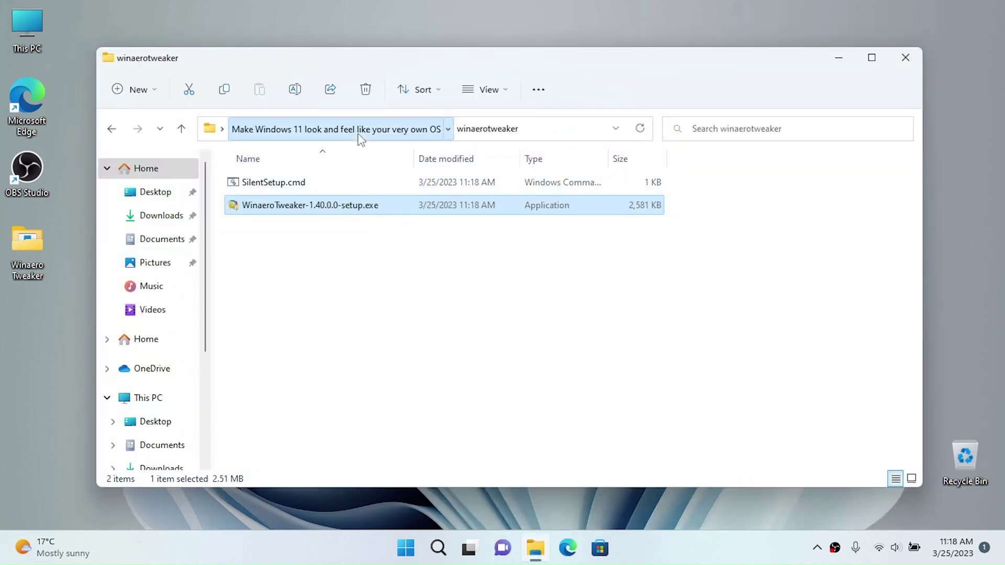
pyautogui.click(358, 135)
pyautogui.click(839, 57)
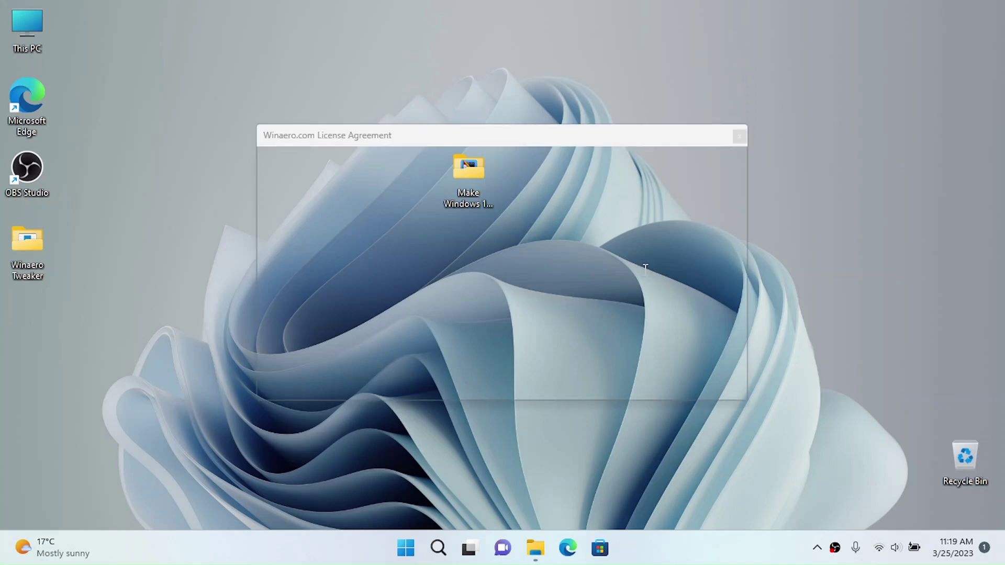
# - Accept the Winaero license, allow it to run, and view the Classic Taskbar and Taskbar Size tweaks
pyautogui.click(464, 382)
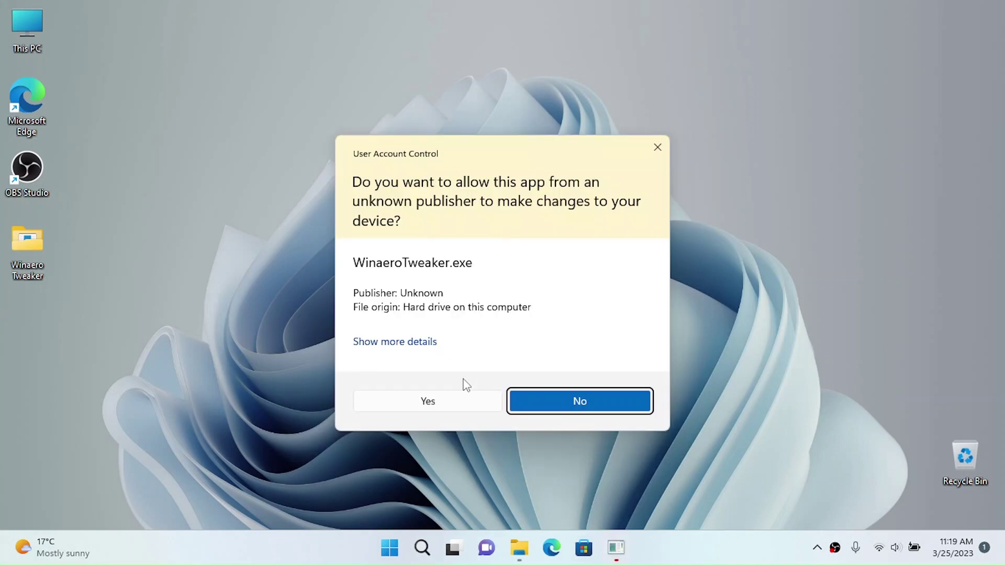
pyautogui.click(425, 406)
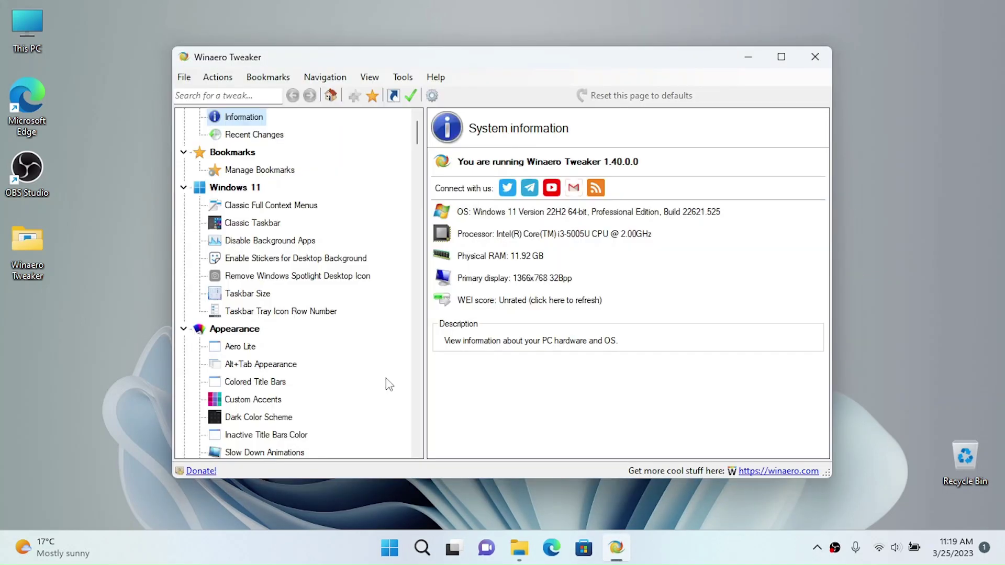
pyautogui.click(271, 206)
pyautogui.click(261, 223)
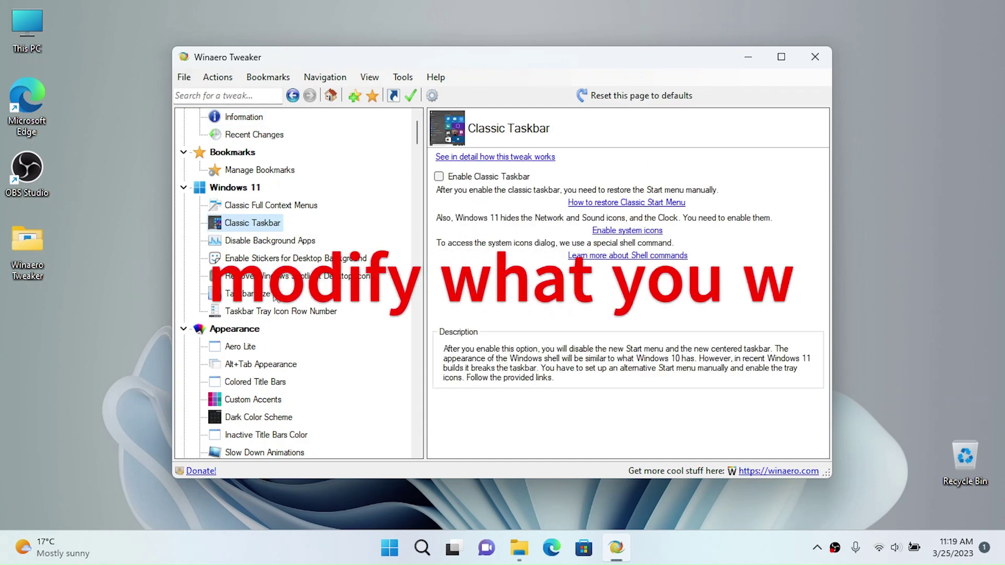
pyautogui.click(277, 296)
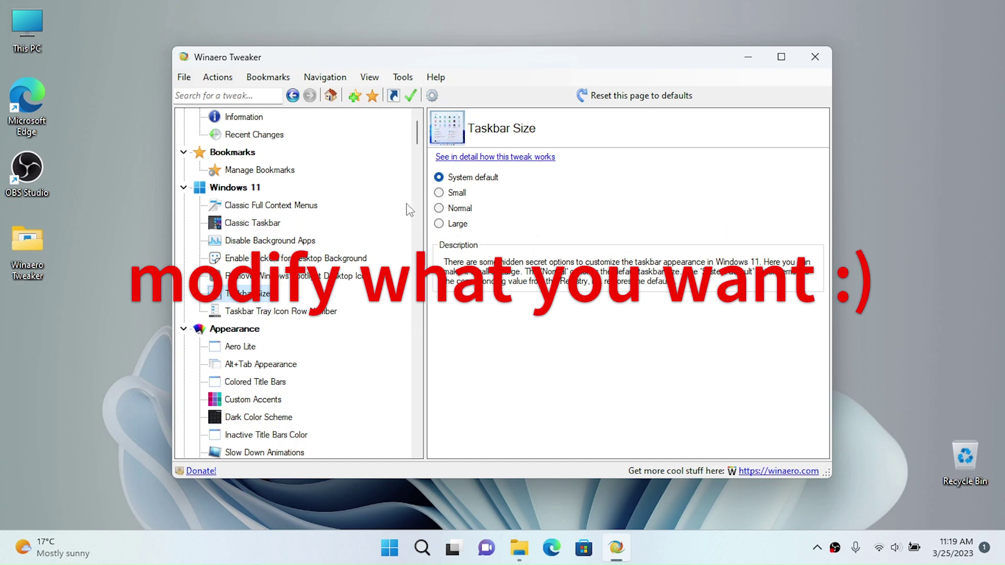
# - Open the Custom Accents and then Theme Behavior tweak pages
pyautogui.scroll(-2, 335, 246)
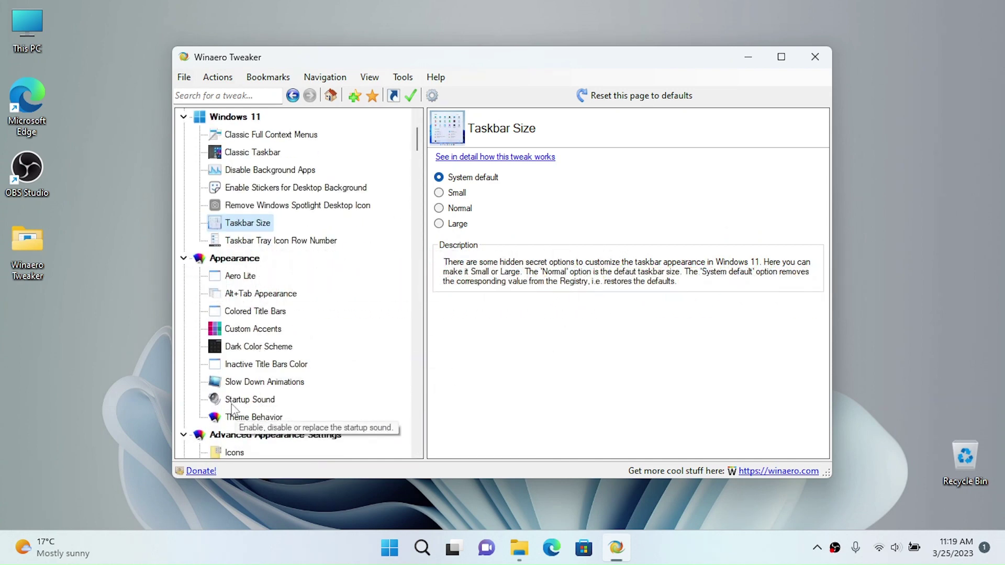
pyautogui.click(254, 329)
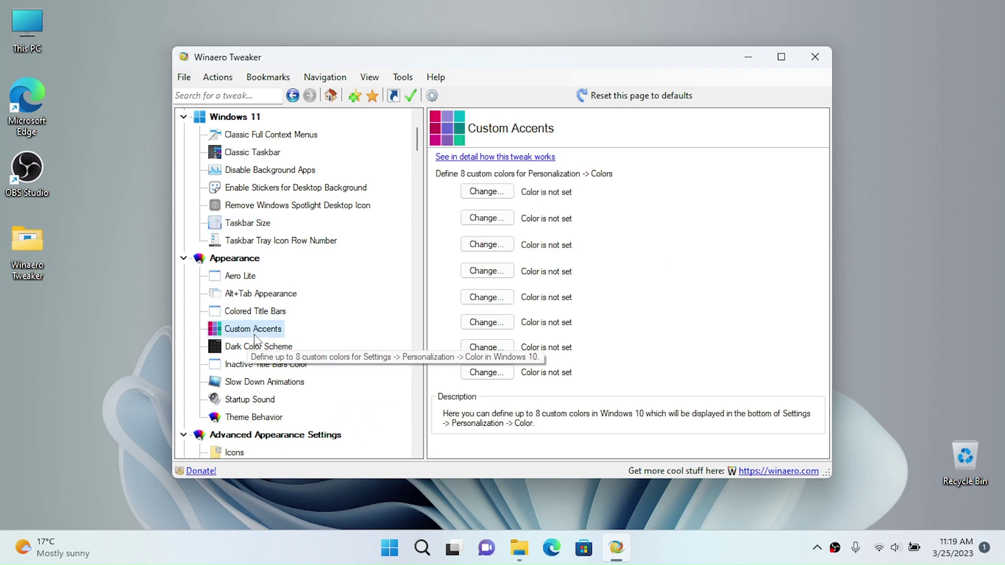
pyautogui.scroll(-3, 255, 339)
pyautogui.click(238, 260)
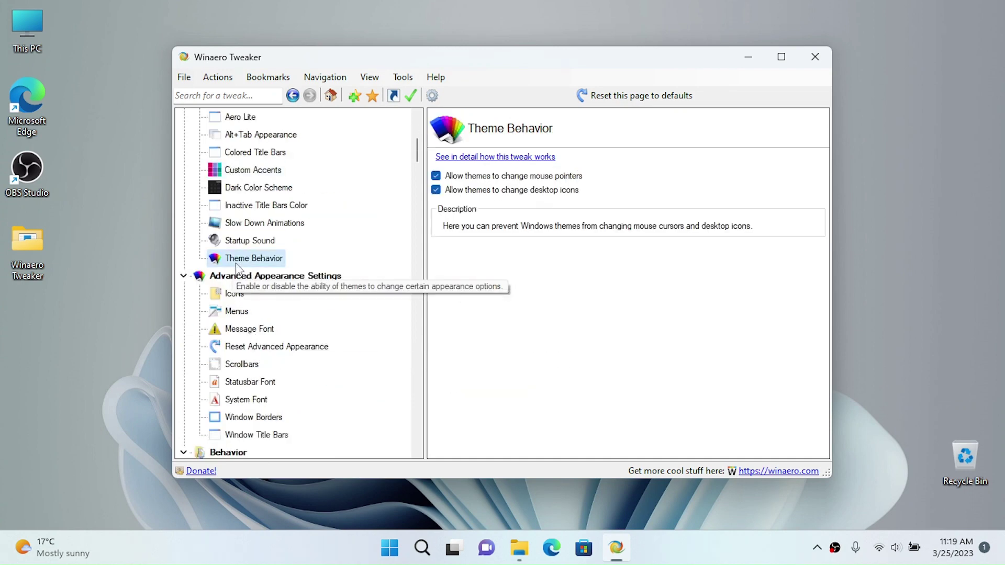
pyautogui.scroll(1, 237, 266)
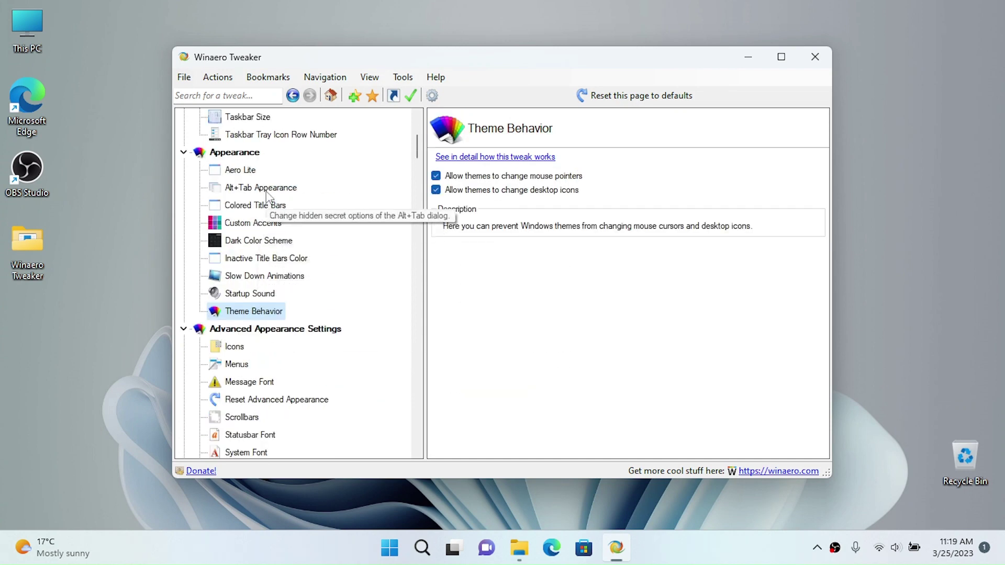
# - View the Aero Lite page, then scroll down to the Windows 10X Boot Animation tweak
pyautogui.click(261, 172)
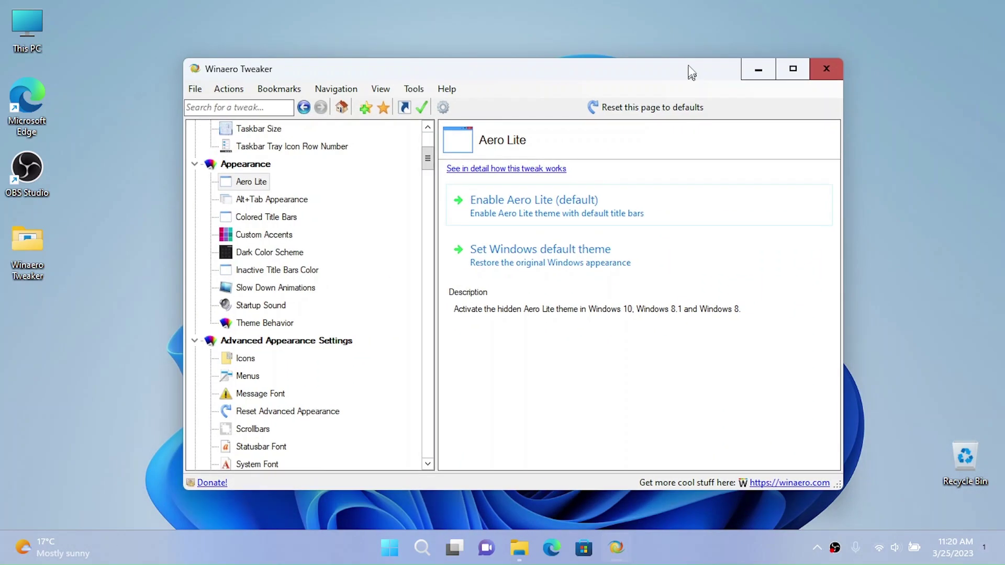
pyautogui.moveTo(692, 73); pyautogui.dragTo(679, 73)
pyautogui.scroll(-4, 338, 309)
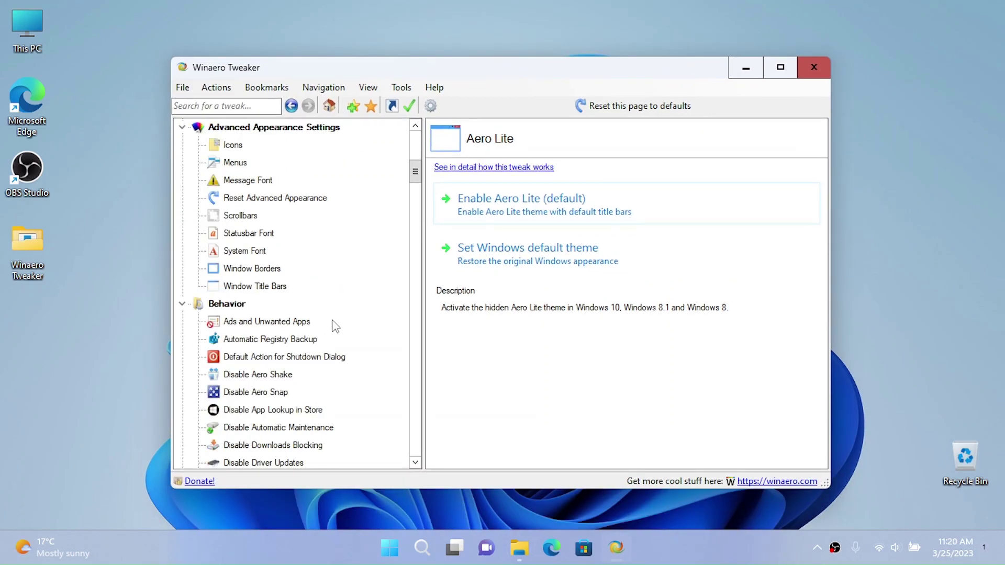
pyautogui.scroll(-6, 334, 335)
pyautogui.scroll(-3, 324, 346)
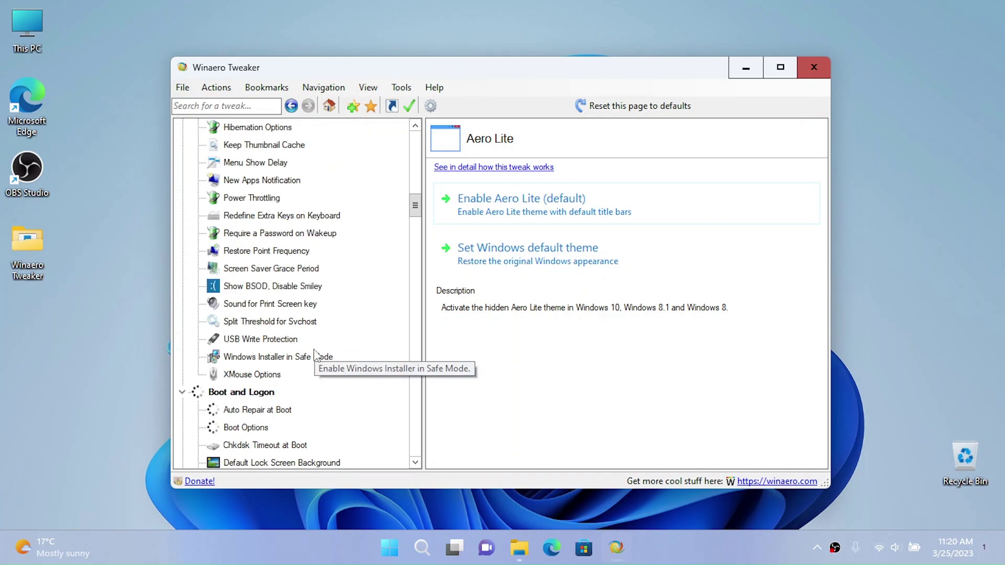
pyautogui.scroll(-2, 303, 316)
pyautogui.scroll(-1, 304, 316)
pyautogui.scroll(-3, 304, 316)
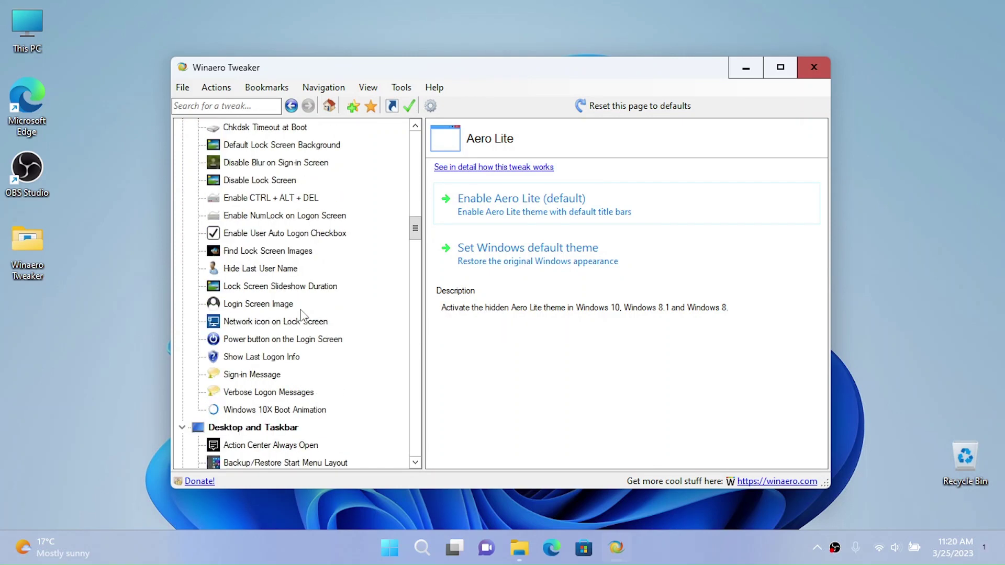
pyautogui.click(281, 411)
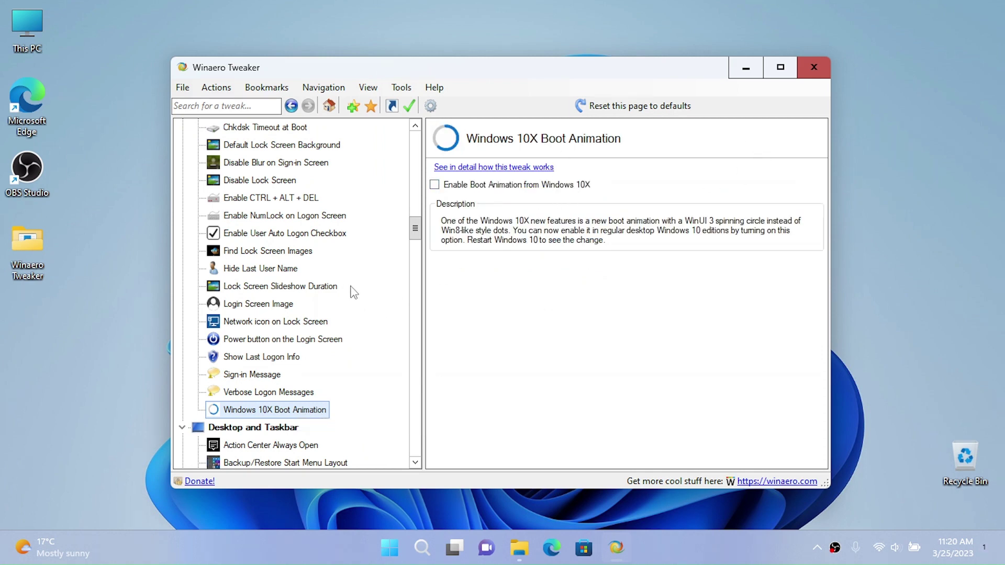
# - Scroll through the rest of the tweak tree and close Winaero Tweaker with Alt+F4
pyautogui.scroll(-3, 348, 285)
pyautogui.scroll(-4, 349, 293)
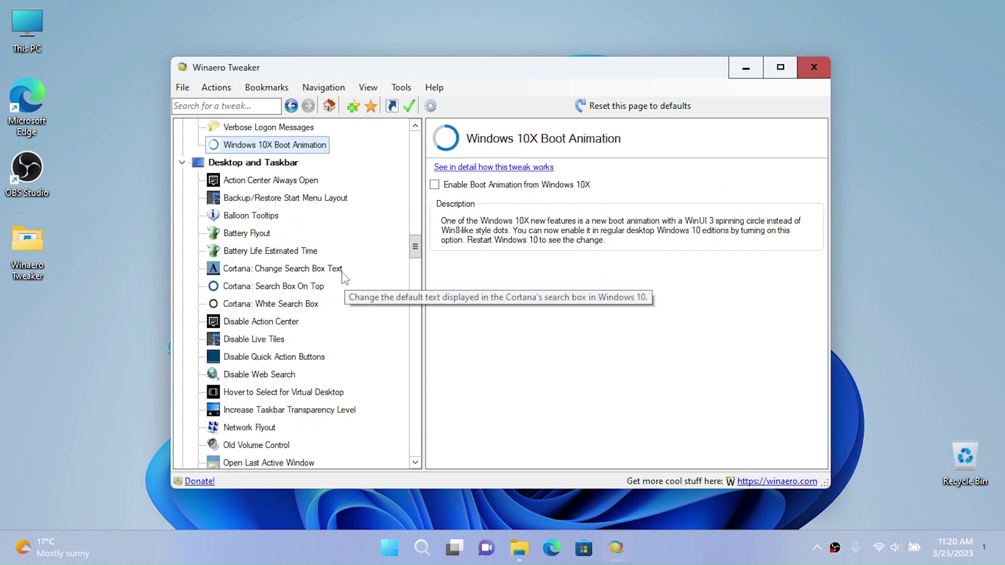
pyautogui.scroll(-3, 348, 324)
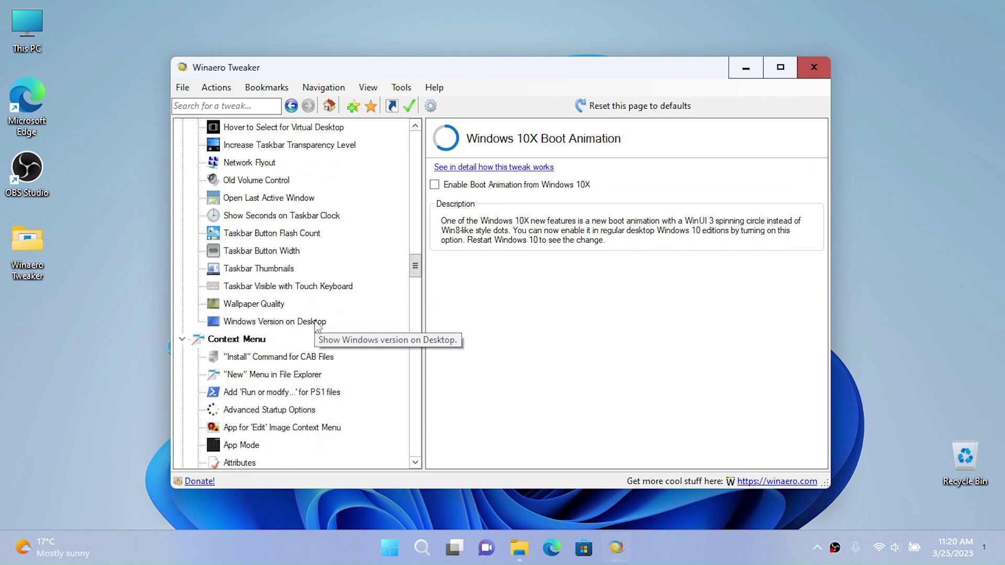
pyautogui.scroll(-1, 348, 318)
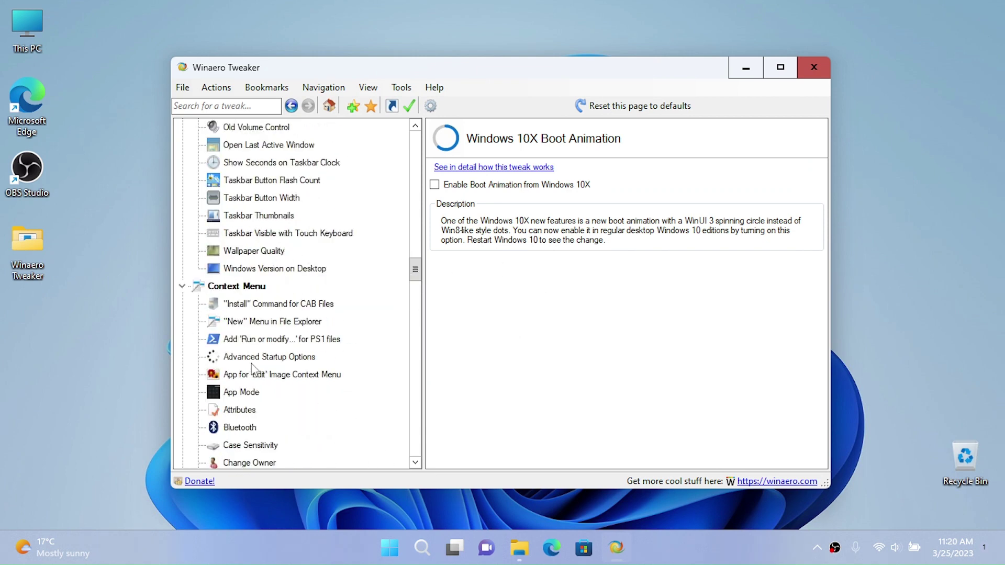
pyautogui.scroll(-3, 324, 367)
pyautogui.scroll(-6, 288, 374)
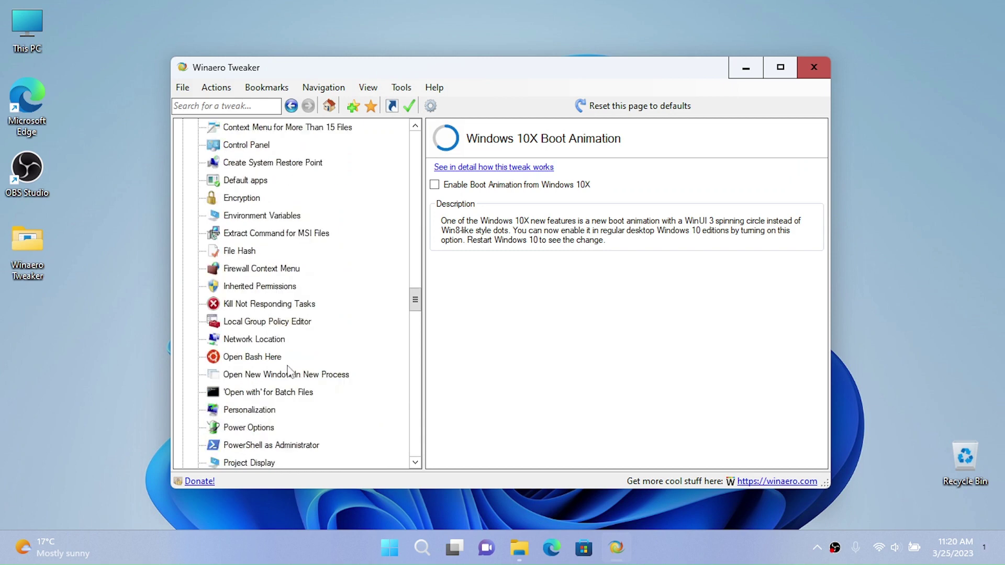
pyautogui.scroll(-6, 281, 342)
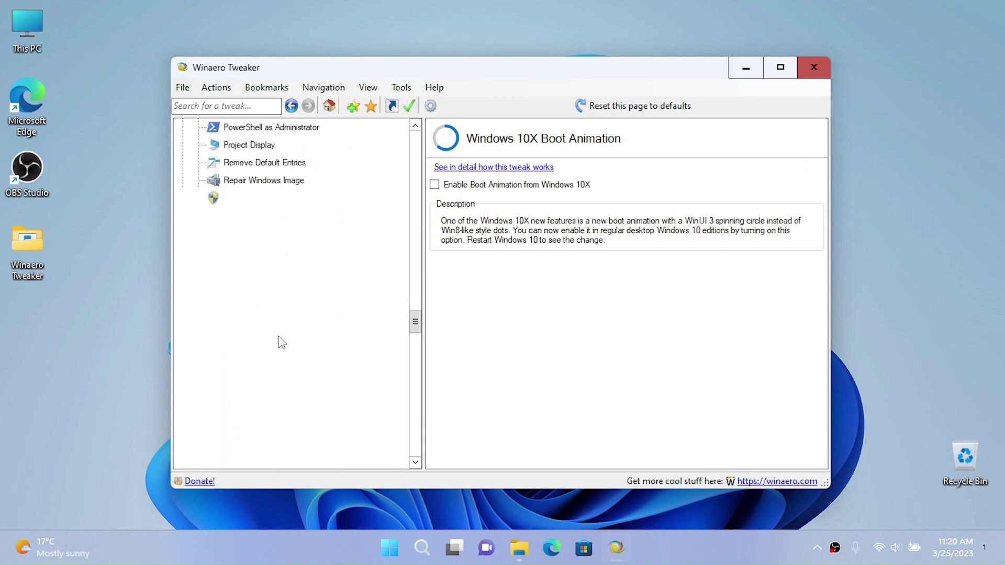
pyautogui.scroll(-8, 279, 341)
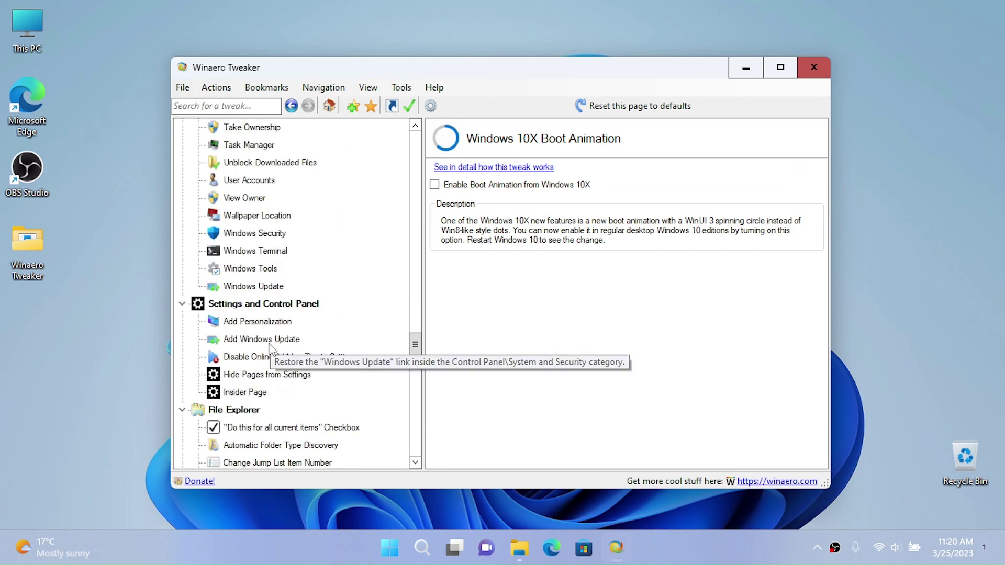
pyautogui.scroll(-5, 268, 345)
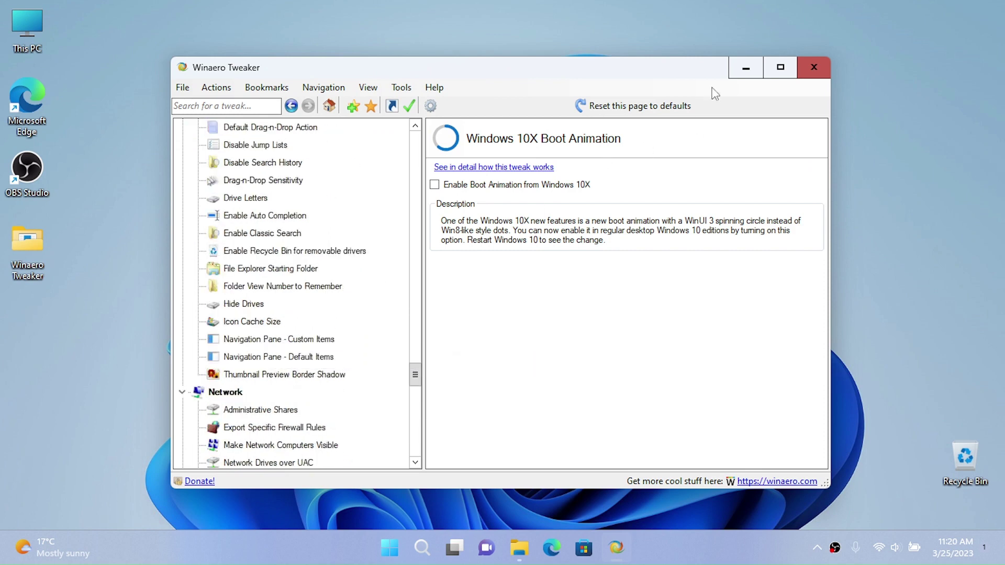
pyautogui.hotkey('alt', 'F4')
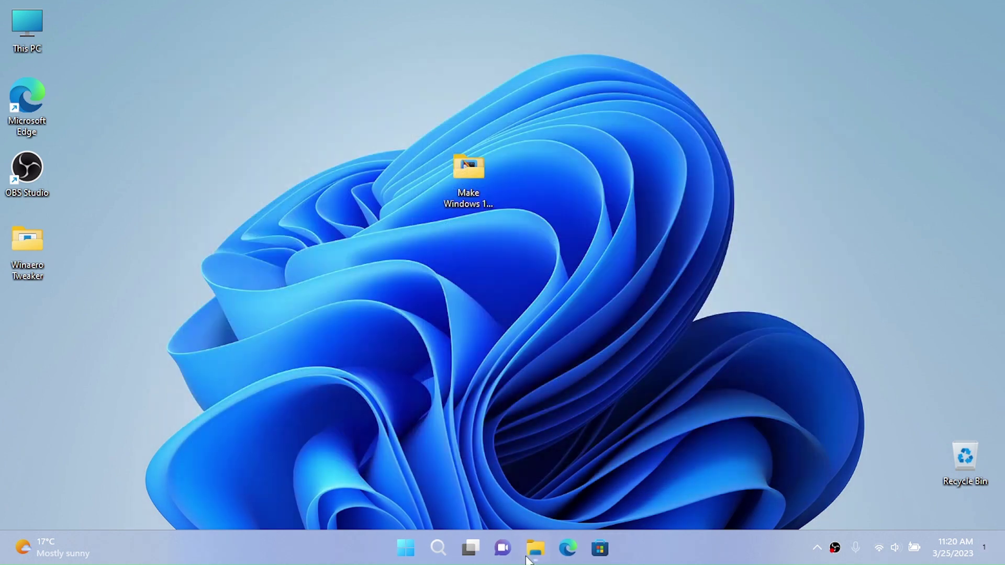
# - Run WindowBlinds11_setup.exe from the project folder, then minimize the folder window
pyautogui.click(533, 549)
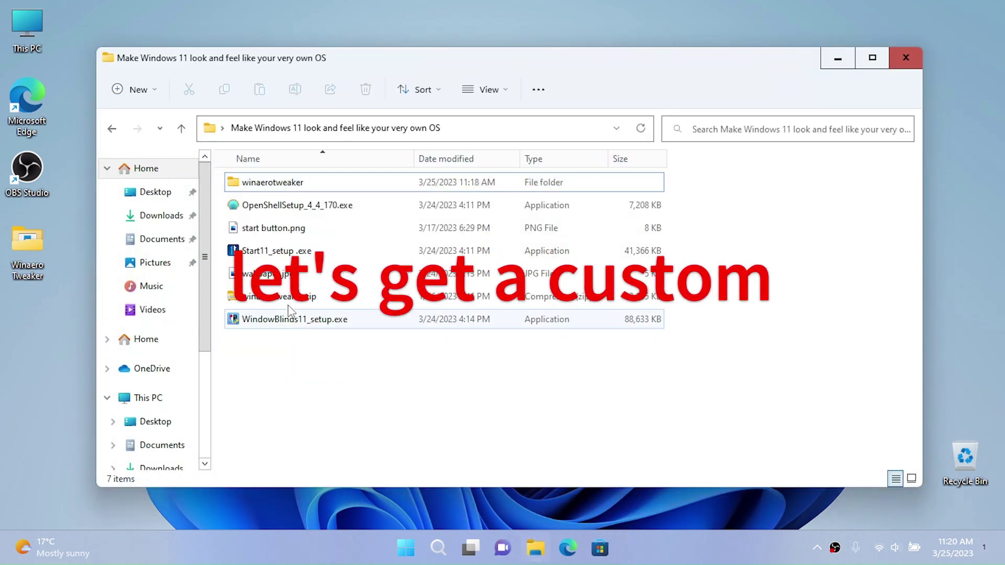
pyautogui.doubleClick(293, 321)
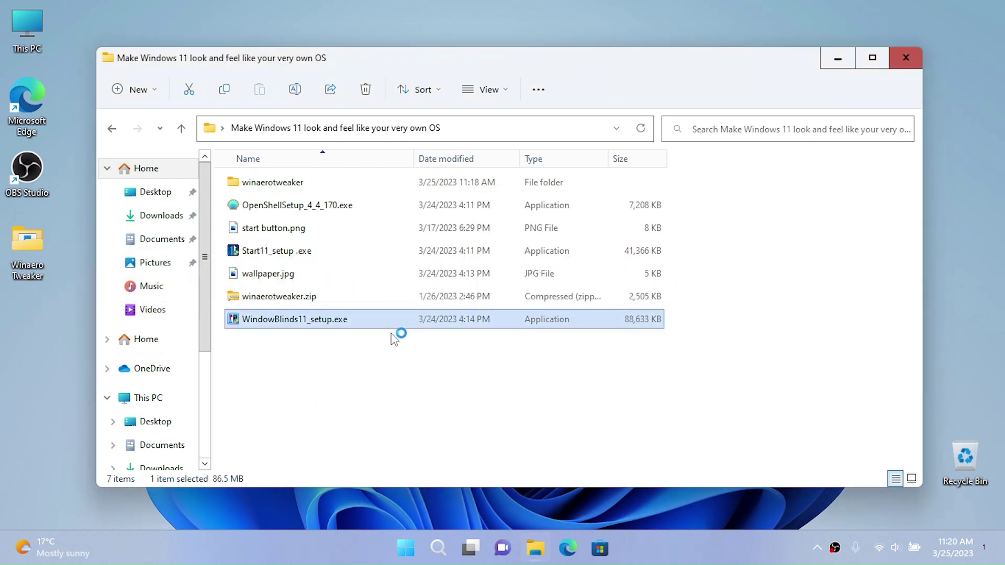
pyautogui.moveTo(824, 54); pyautogui.dragTo(815, 58)
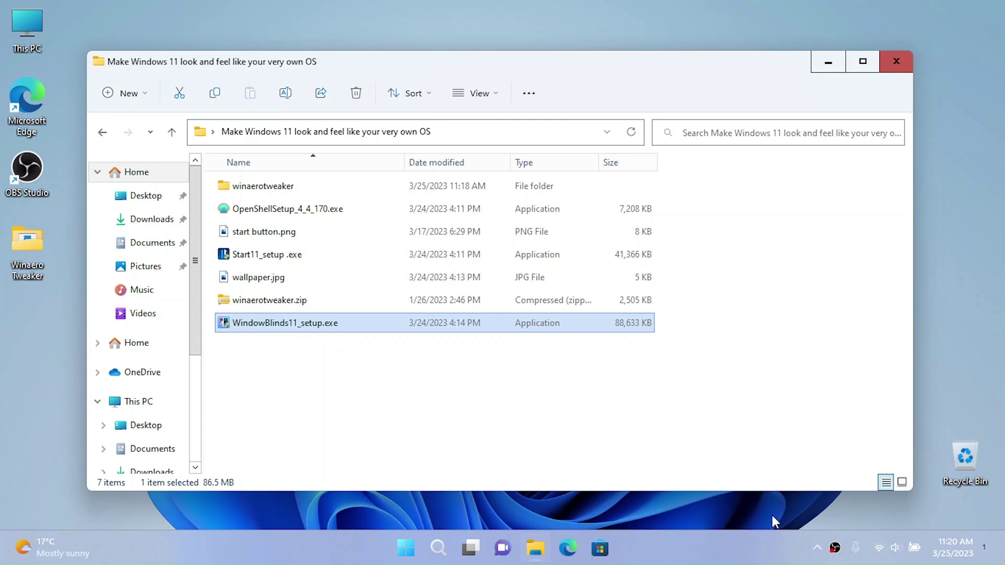
pyautogui.click(828, 63)
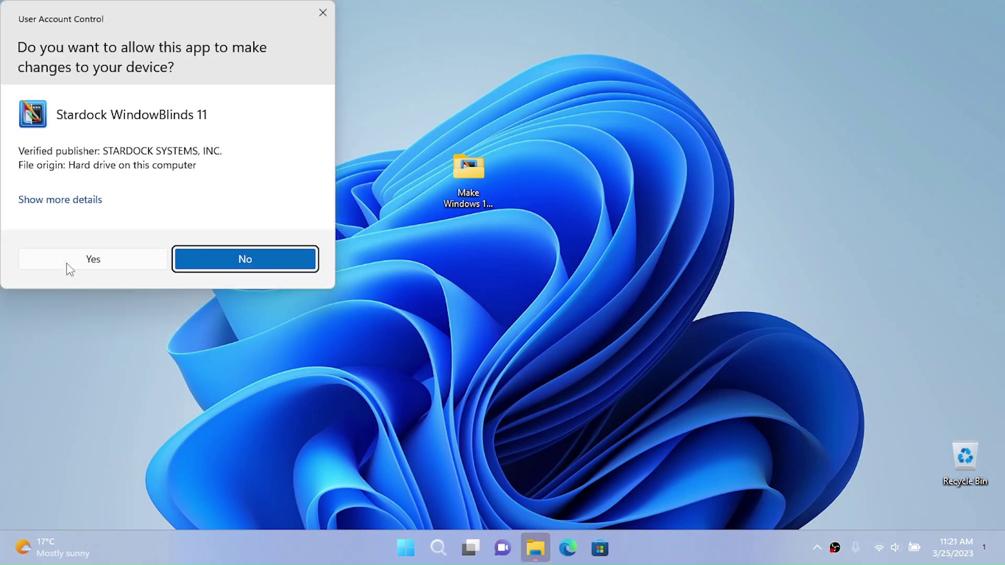
# - Approve the WindowBlinds installer's permission prompt so WindowBlinds 11 Setup launches
pyautogui.click(67, 257)
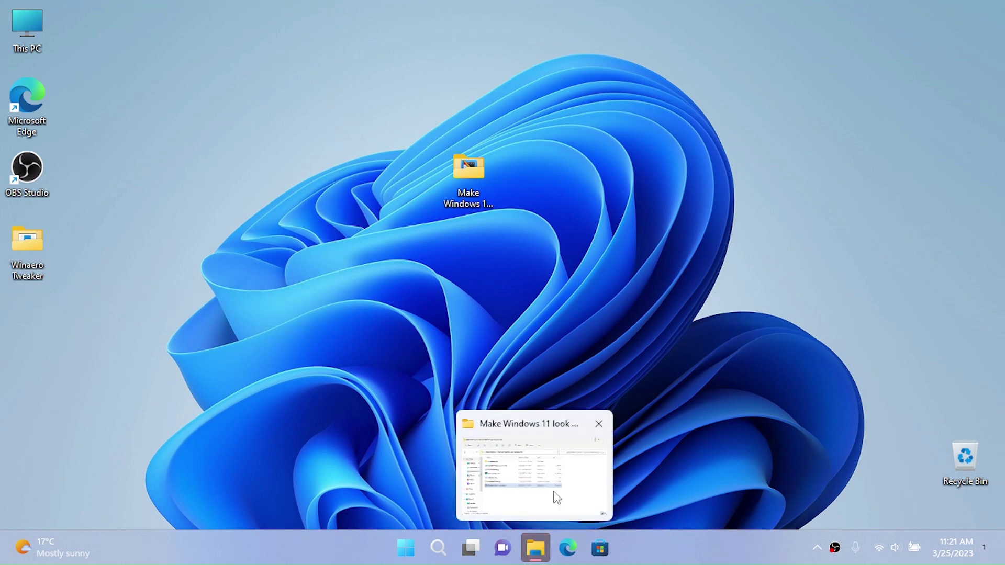
pyautogui.click(539, 549)
pyautogui.click(832, 62)
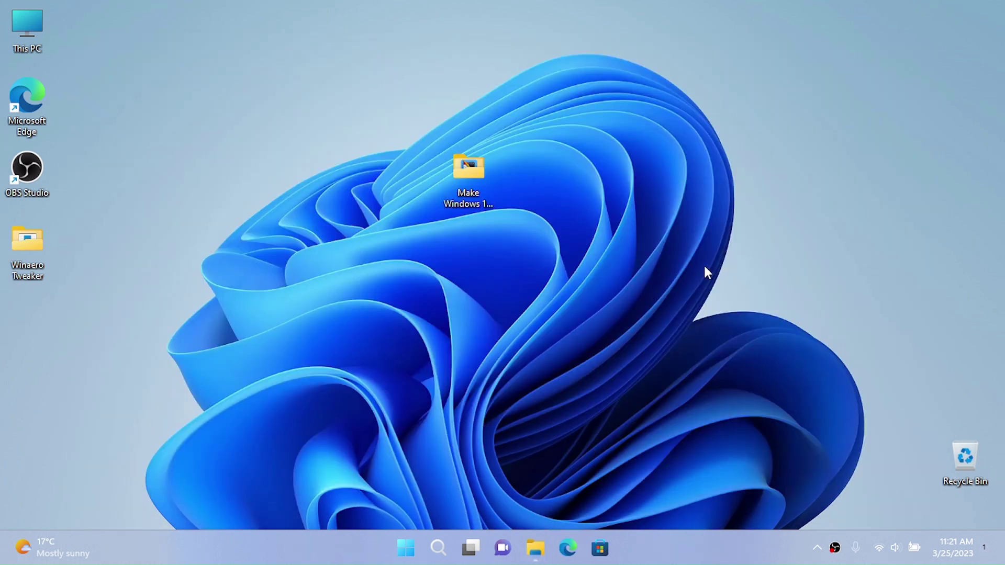
pyautogui.moveTo(702, 262); pyautogui.dragTo(479, 152)
pyautogui.press('Return')
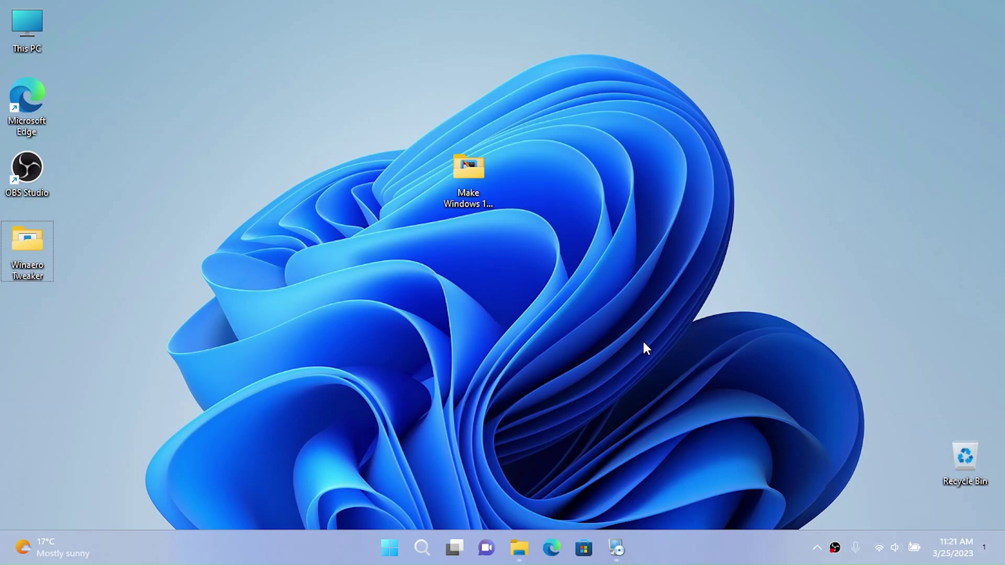
# - Accept the license and install to C:\Program Files (x86)\Stardock\WindowBlinds with all skins checked
pyautogui.click(433, 360)
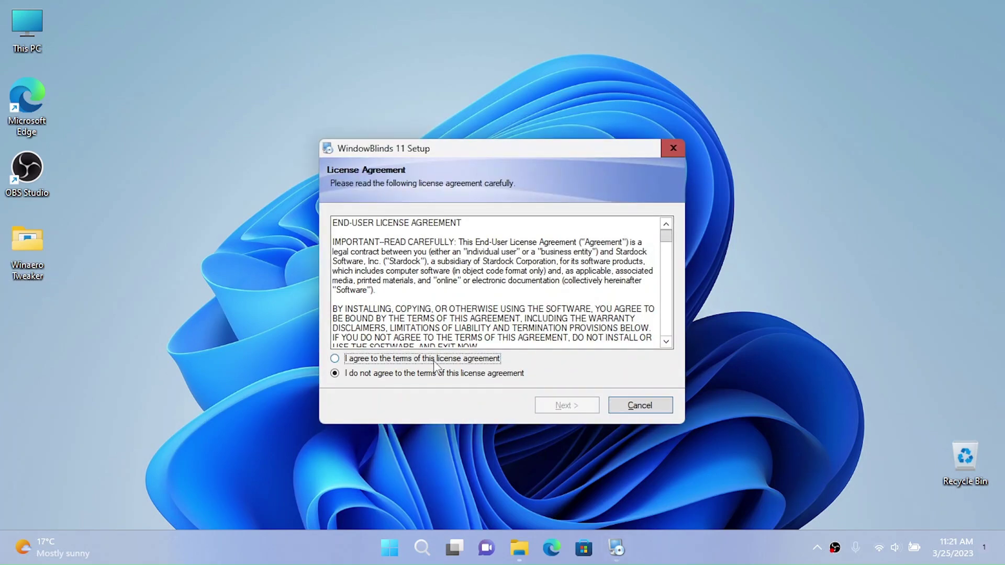
pyautogui.click(582, 406)
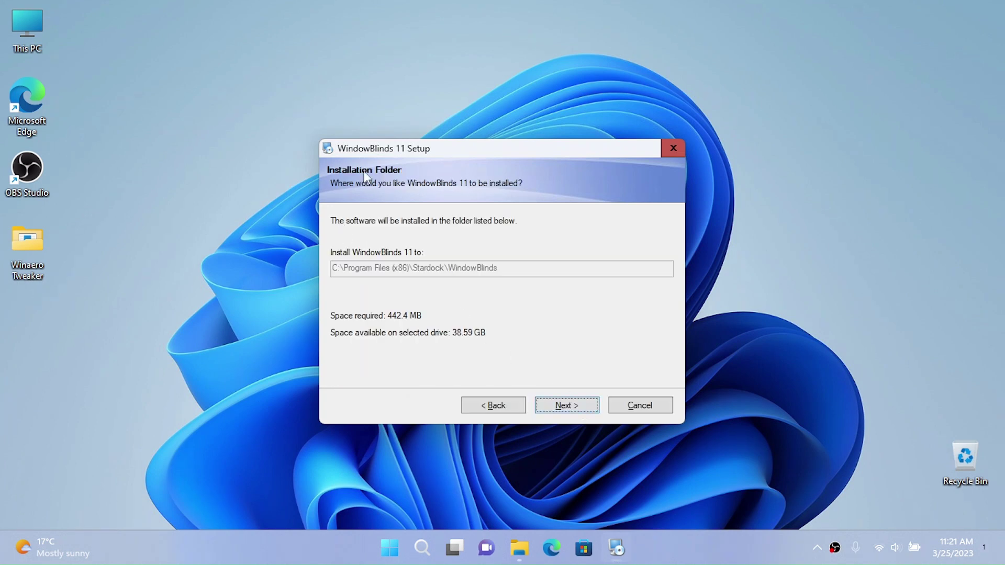
pyautogui.click(582, 409)
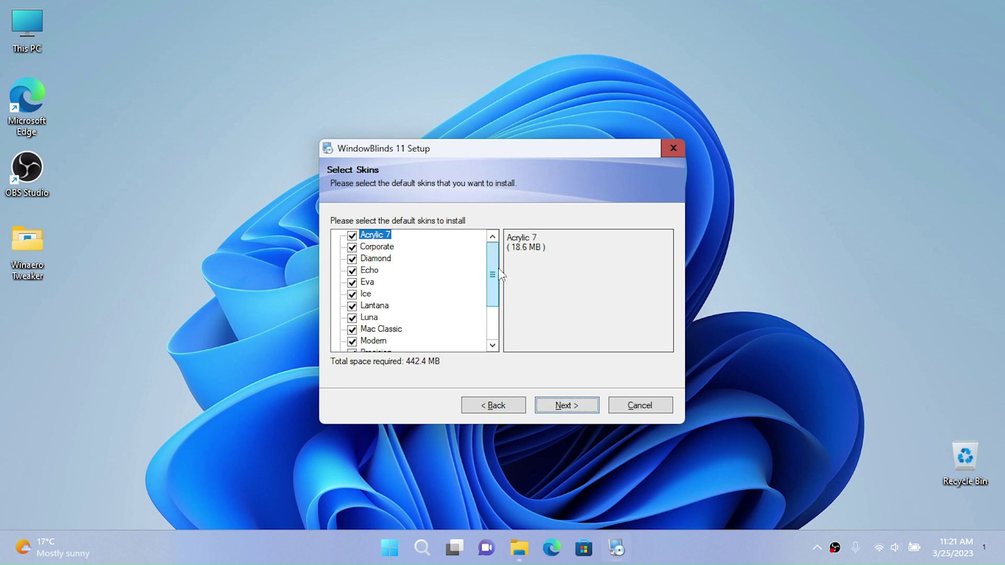
pyautogui.scroll(-2, 494, 272)
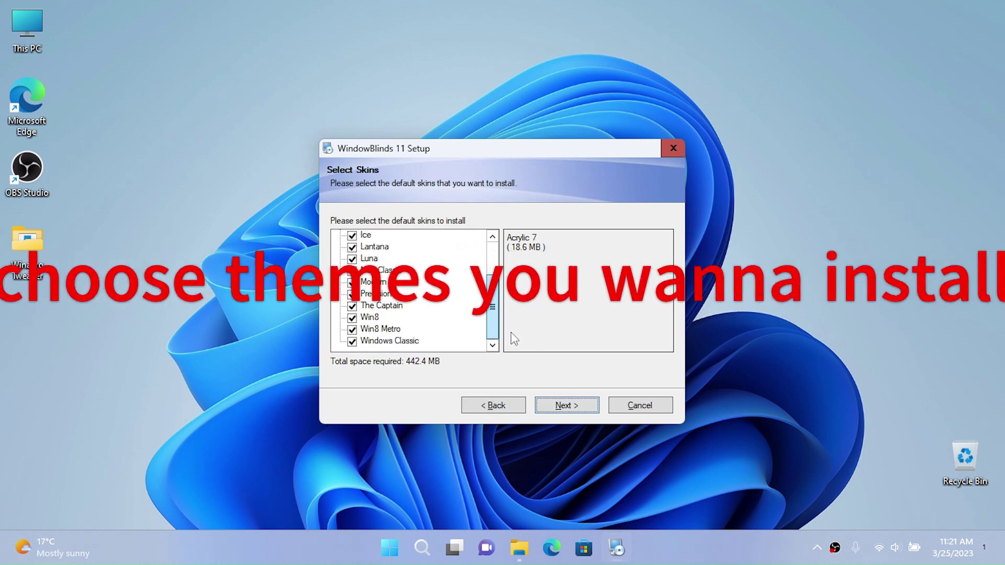
pyautogui.scroll(2, 514, 273)
pyautogui.click(579, 404)
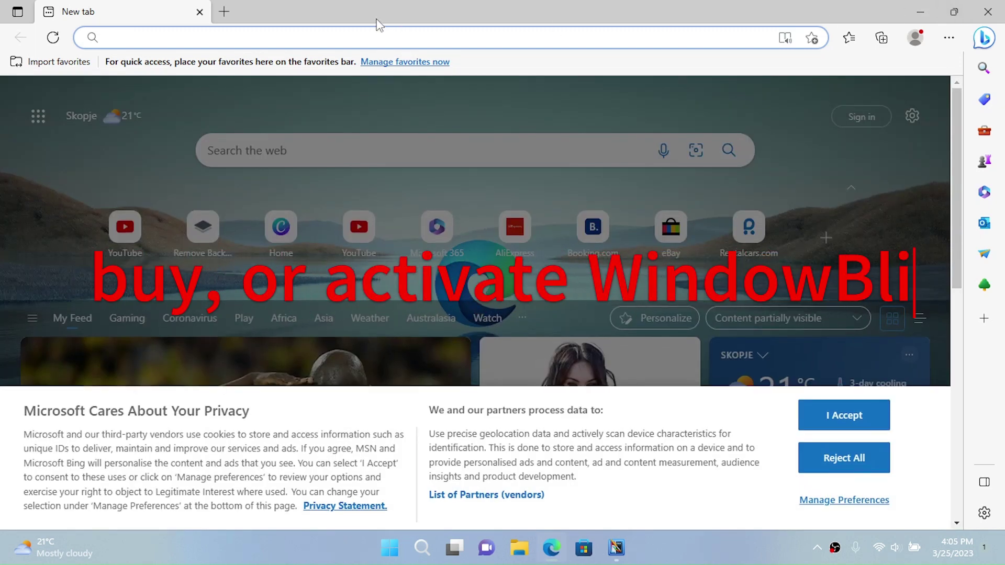
# - Search Bing for '10 minute mail' and open the 10minutemail.com result
pyautogui.write('10 mi')
pyautogui.press('Down')
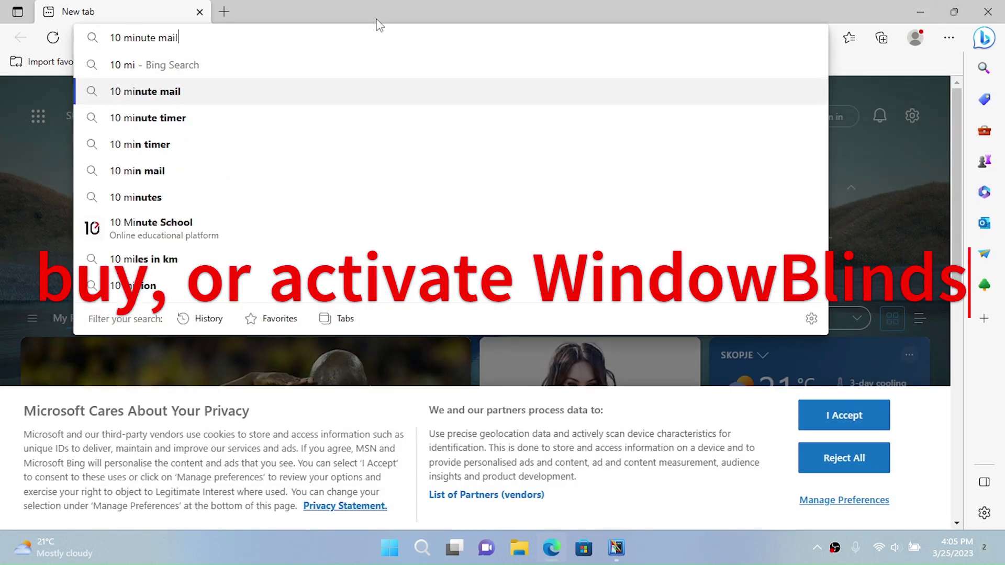
pyautogui.press('Return')
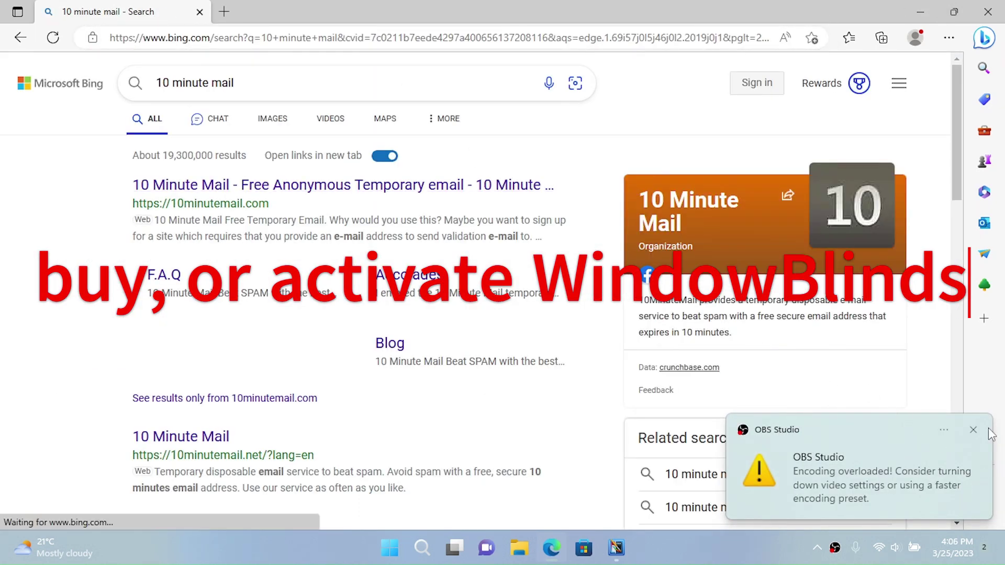
pyautogui.click(973, 430)
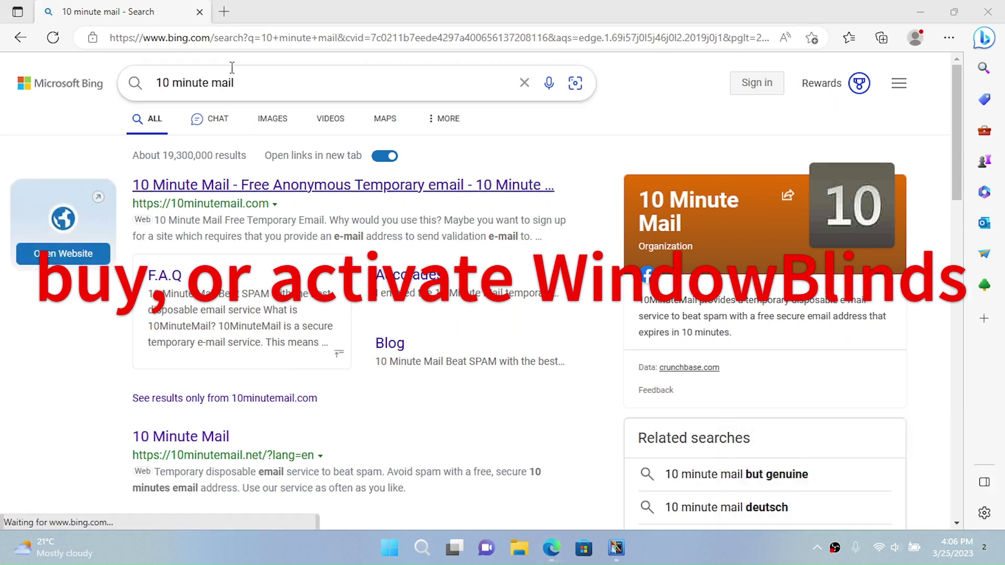
pyautogui.click(262, 193)
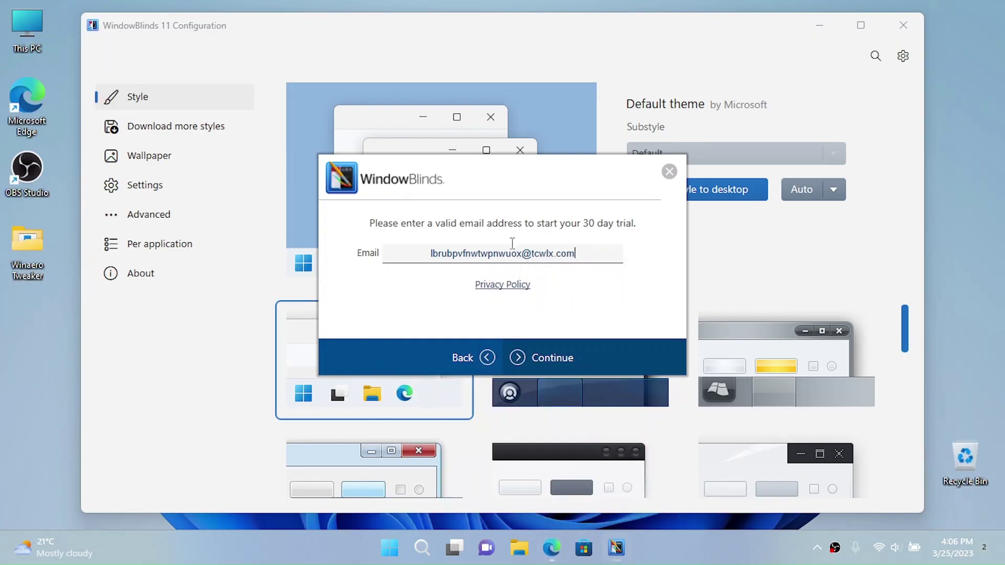
# - Paste the temporary address into the trial Email field, submit it, and confirm activation from the inbox
pyautogui.moveTo(585, 258); pyautogui.dragTo(342, 230)
pyautogui.hotkey('ctrl', 'v')
pyautogui.click(563, 359)
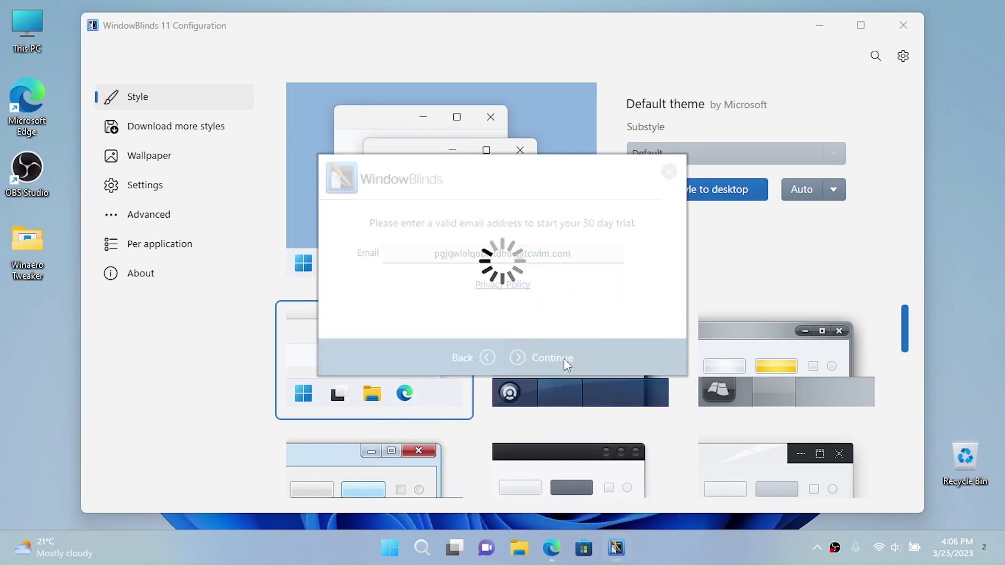
pyautogui.click(551, 548)
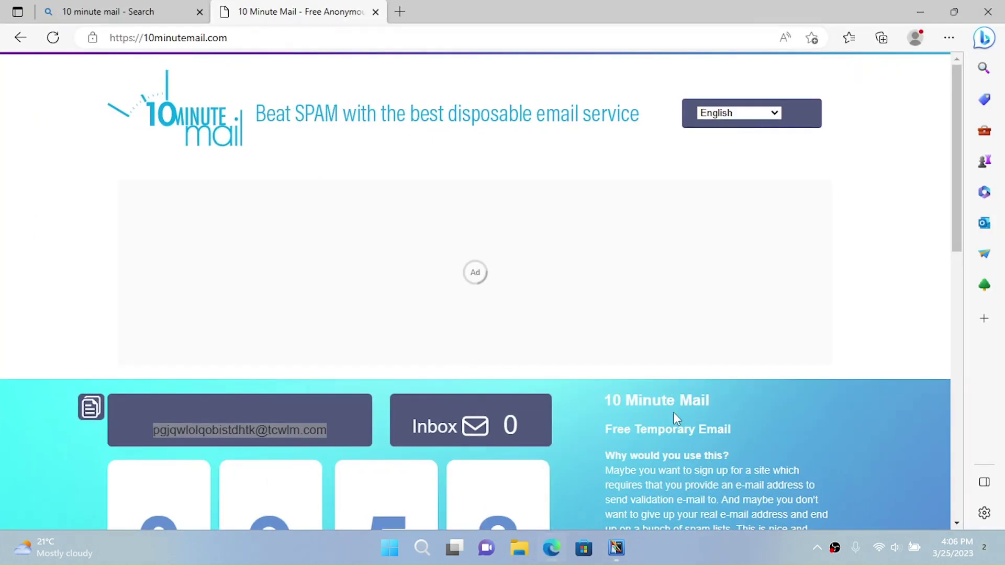
pyautogui.scroll(-10, 837, 340)
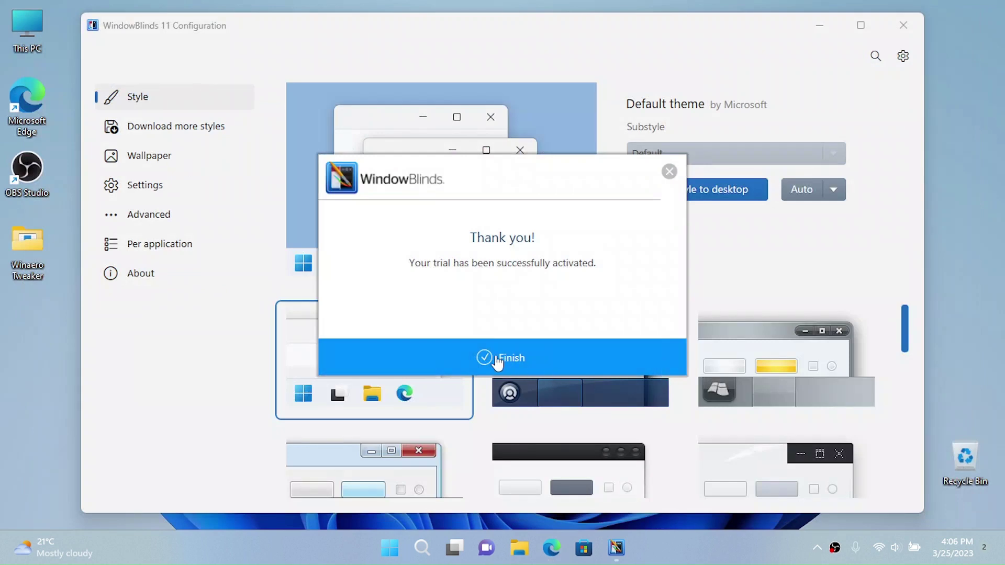
pyautogui.click(496, 360)
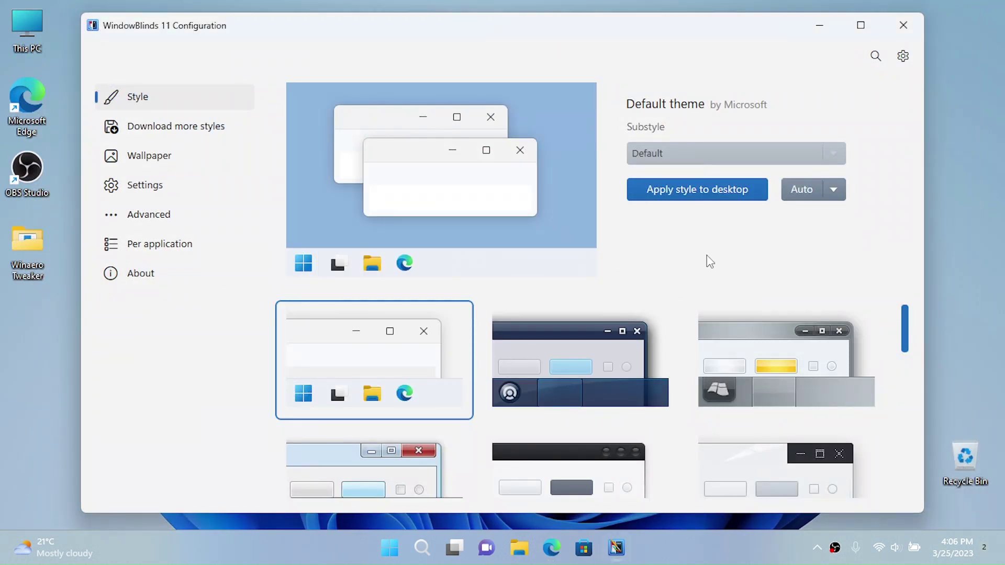
pyautogui.scroll(-10, 709, 260)
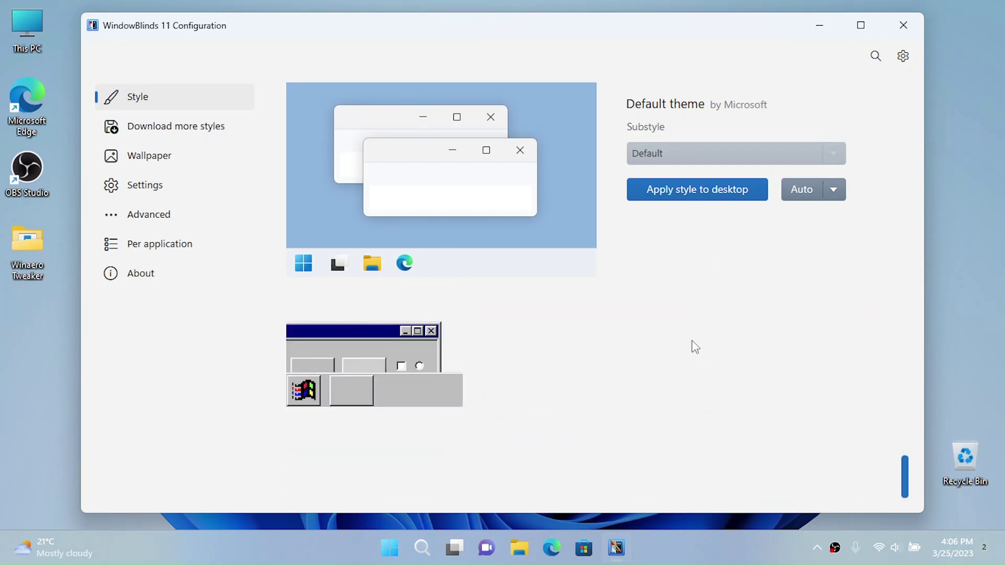
pyautogui.scroll(10, 694, 348)
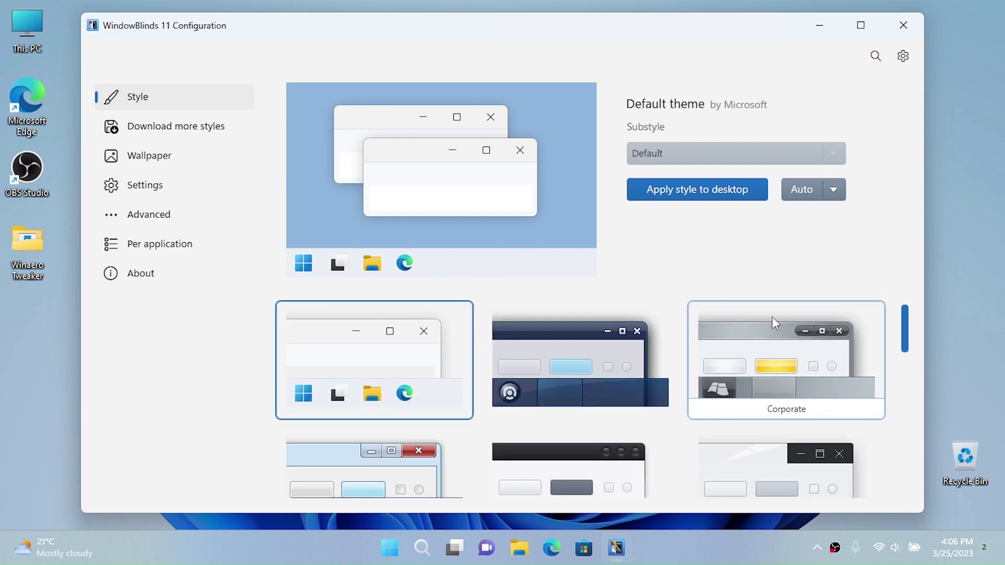
pyautogui.scroll(-10, 740, 316)
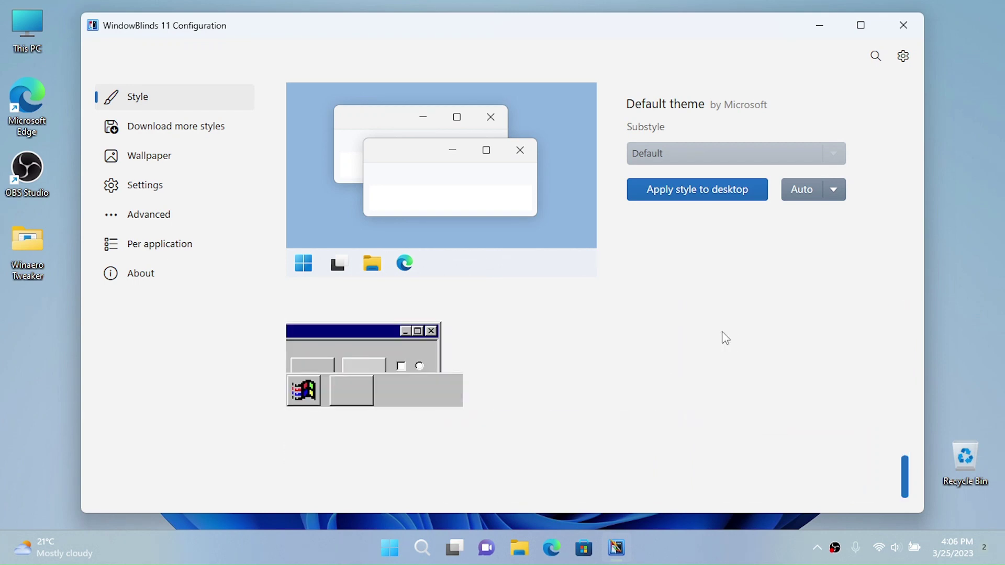
pyautogui.scroll(6, 754, 427)
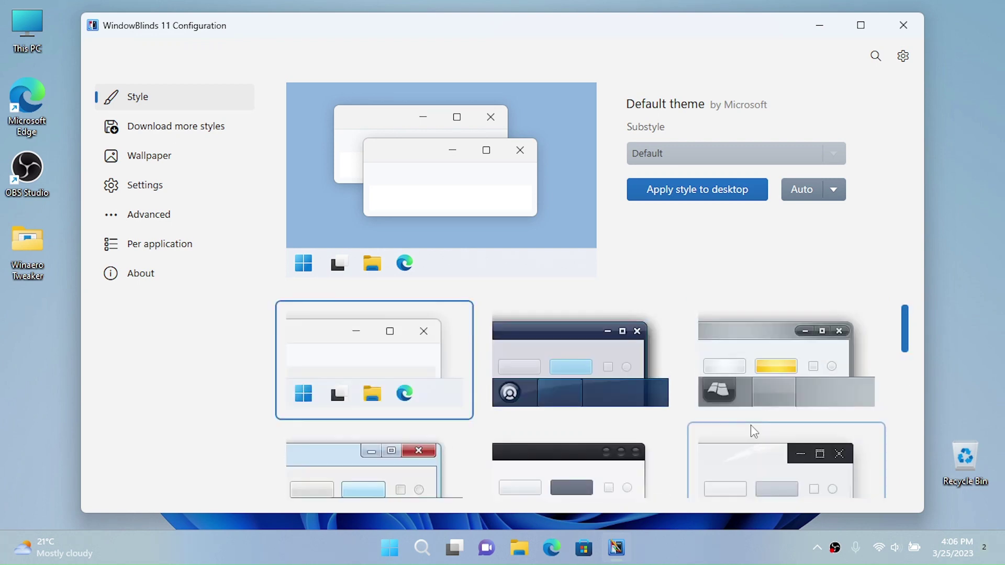
pyautogui.scroll(-6, 750, 425)
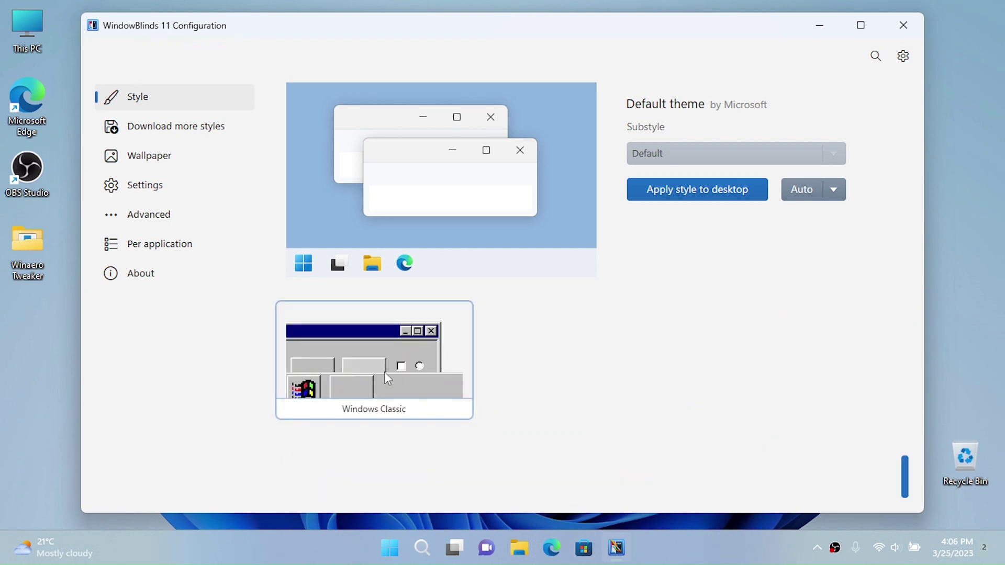
pyautogui.scroll(2, 384, 372)
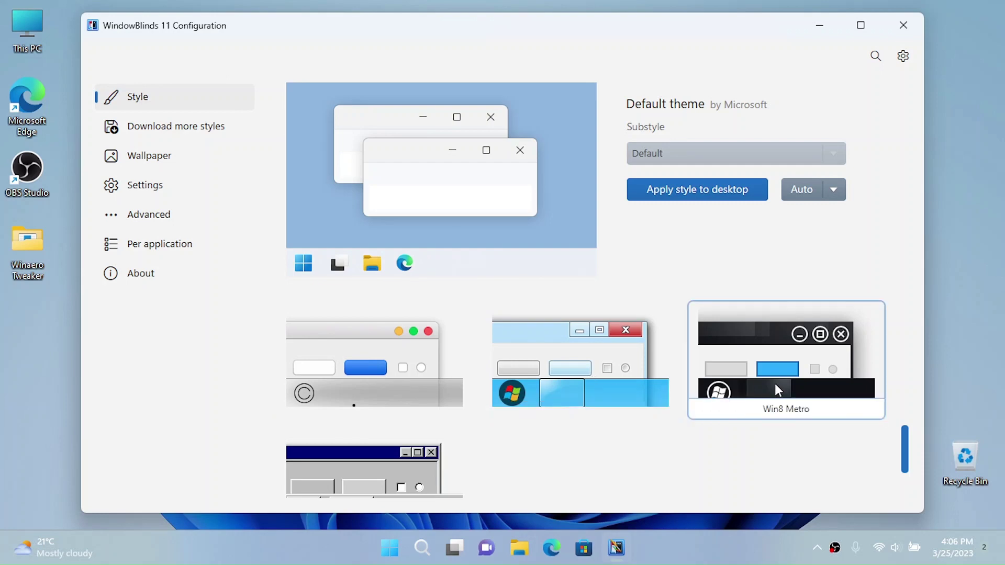
pyautogui.scroll(2, 774, 387)
pyautogui.scroll(-1, 774, 390)
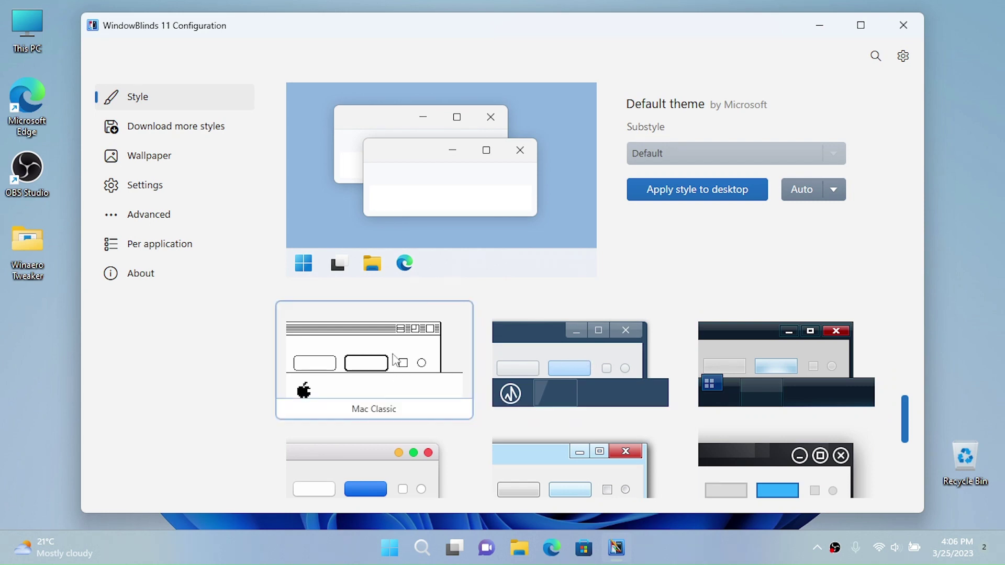
pyautogui.scroll(1, 393, 361)
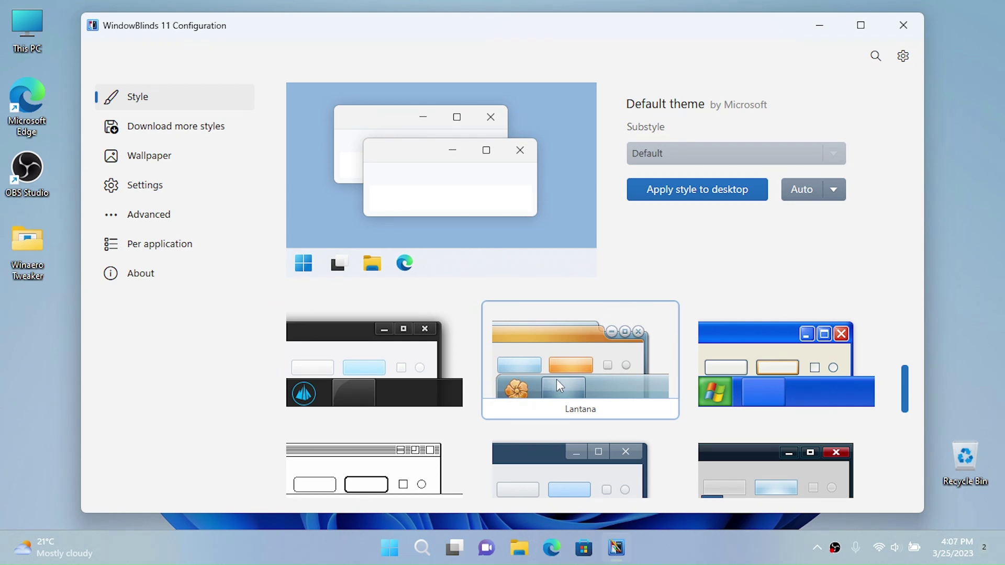
pyautogui.scroll(1, 765, 369)
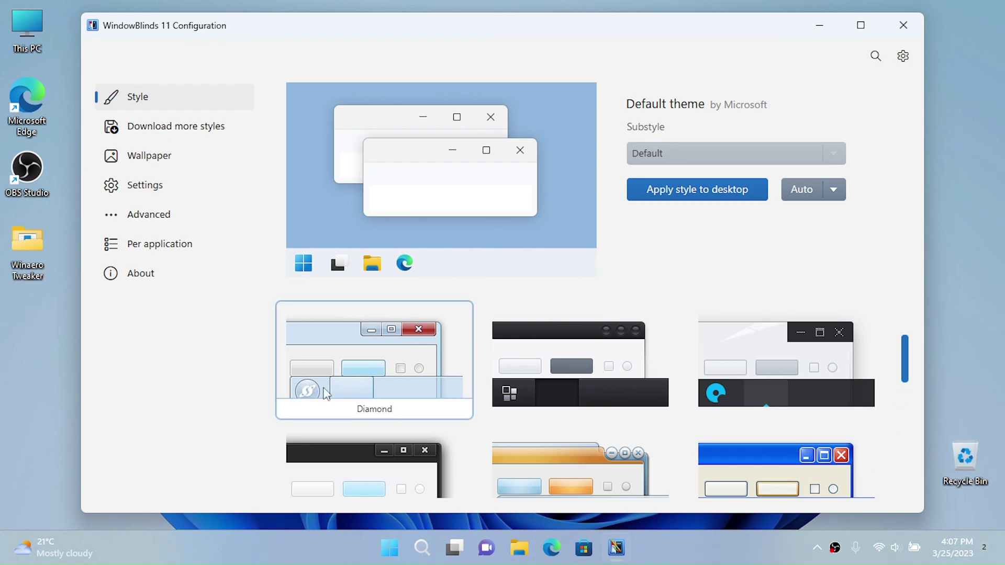
pyautogui.scroll(1, 343, 400)
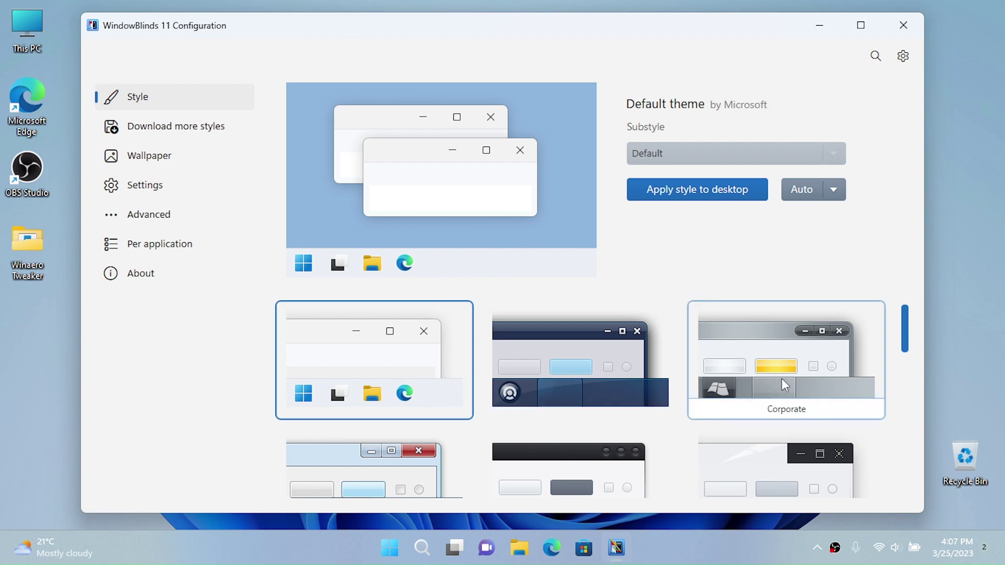
pyautogui.scroll(-1, 805, 378)
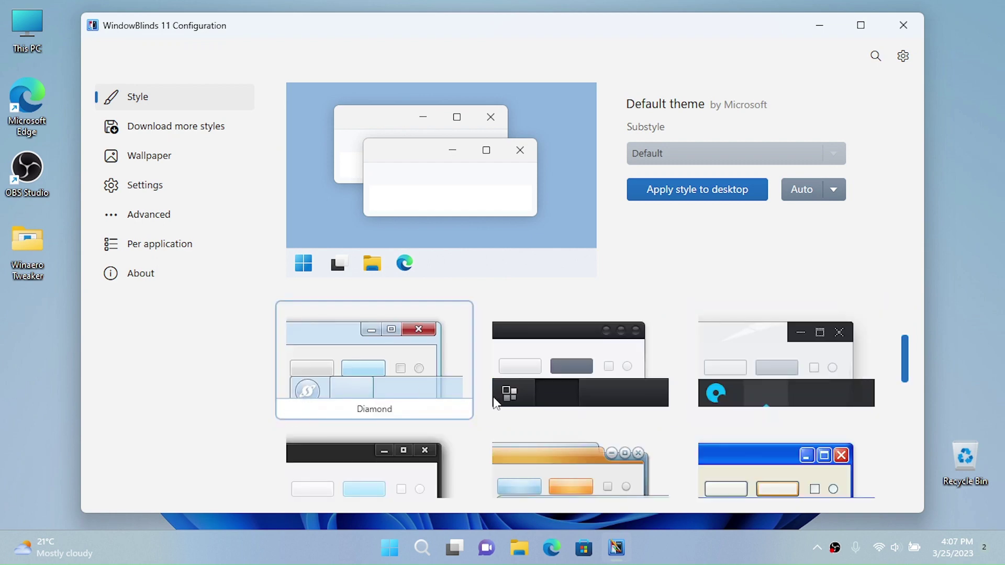
pyautogui.scroll(-1, 699, 387)
pyautogui.scroll(1, 698, 387)
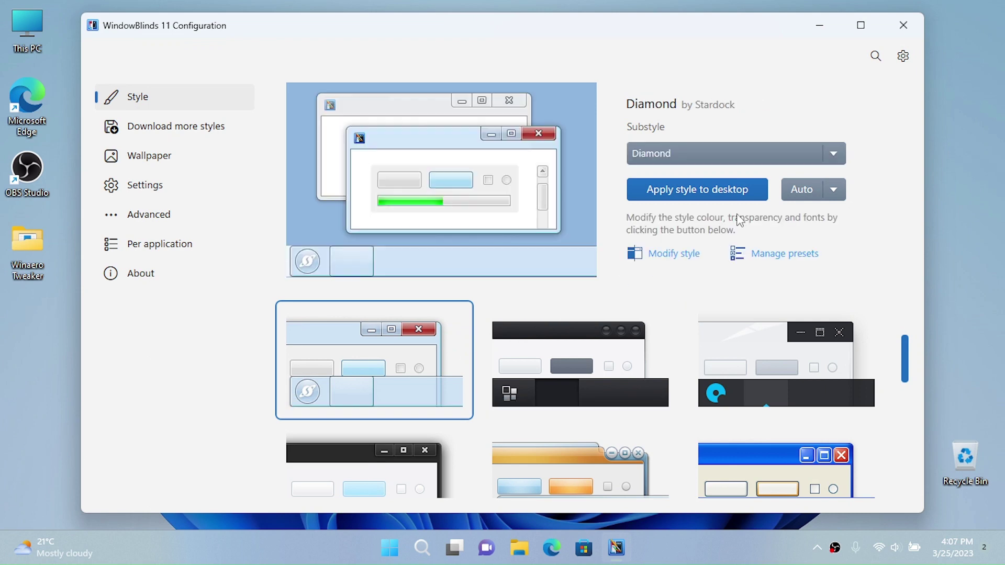
# - Apply the Diamond style to the desktop, accept the tip, and close the configuration window
pyautogui.click(717, 198)
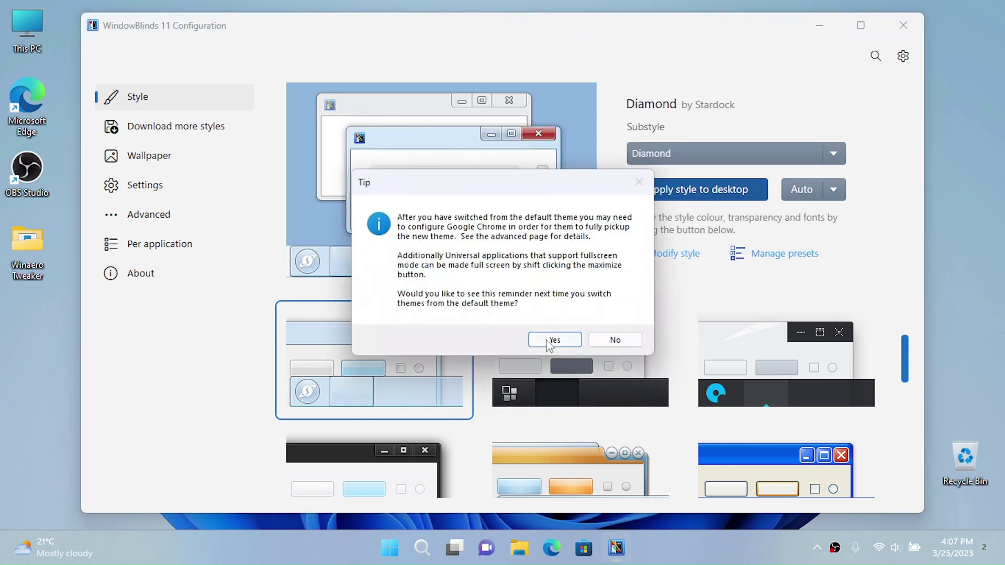
pyautogui.click(549, 341)
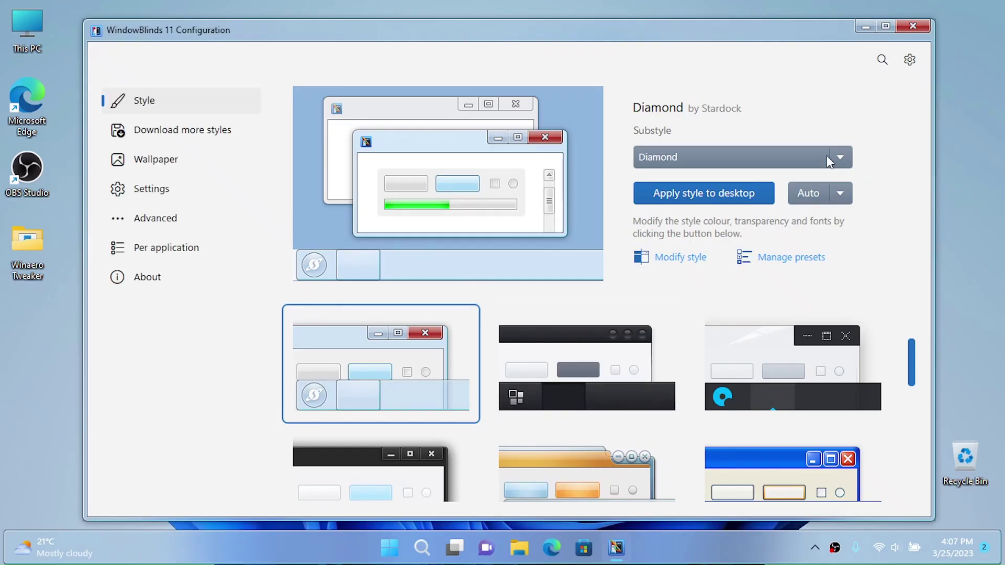
pyautogui.moveTo(812, 19)
pyautogui.mouseDown()
pyautogui.moveTo(792, 95)
pyautogui.moveTo(838, 59)
pyautogui.moveTo(832, 15)
pyautogui.moveTo(817, 34)
pyautogui.mouseUp()
pyautogui.doubleClick(897, 26)
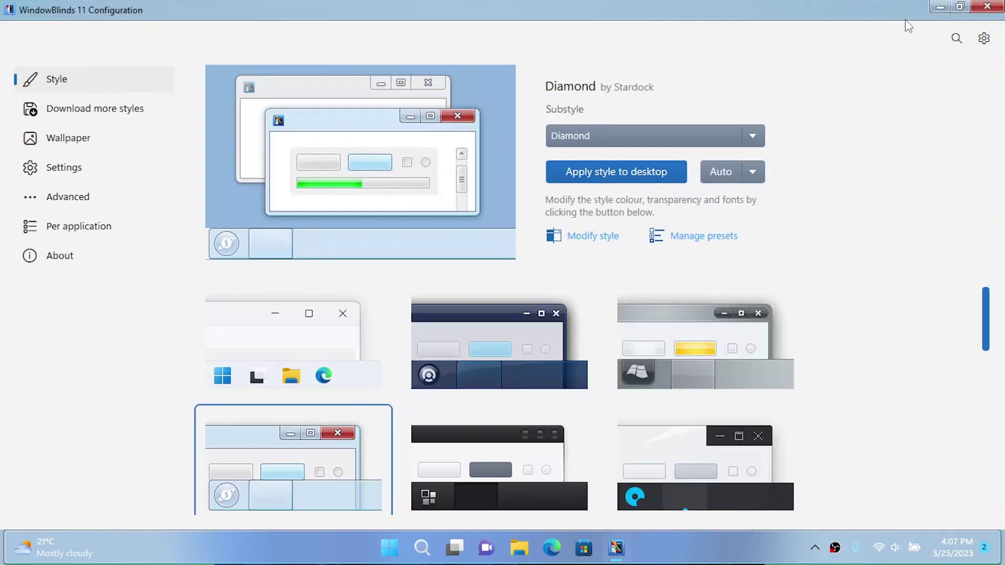
pyautogui.click(953, 12)
pyautogui.click(928, 27)
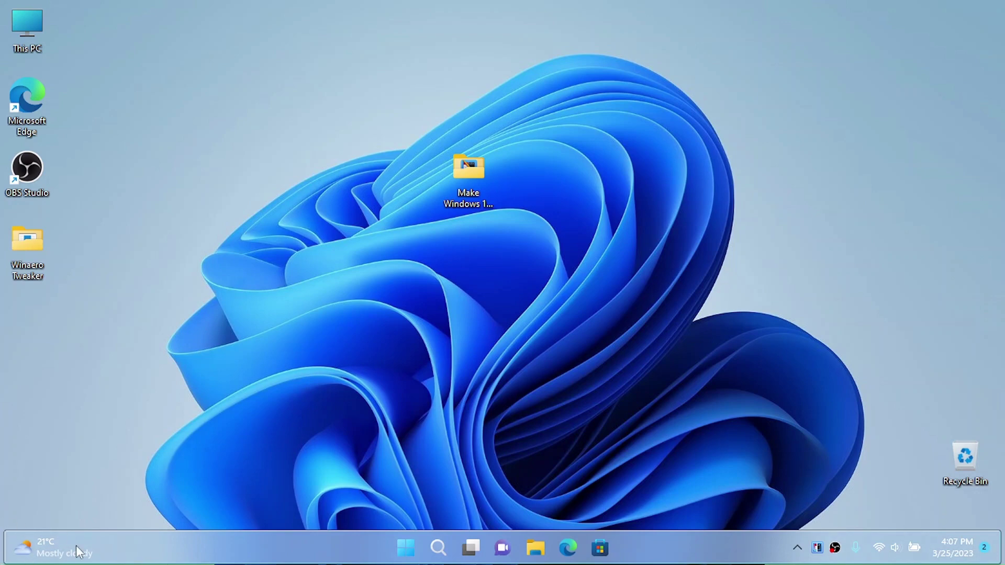
# - Set Taskbar alignment to Left under Taskbar behaviors in Taskbar settings, then close Settings
pyautogui.click(31, 545)
pyautogui.click(948, 262)
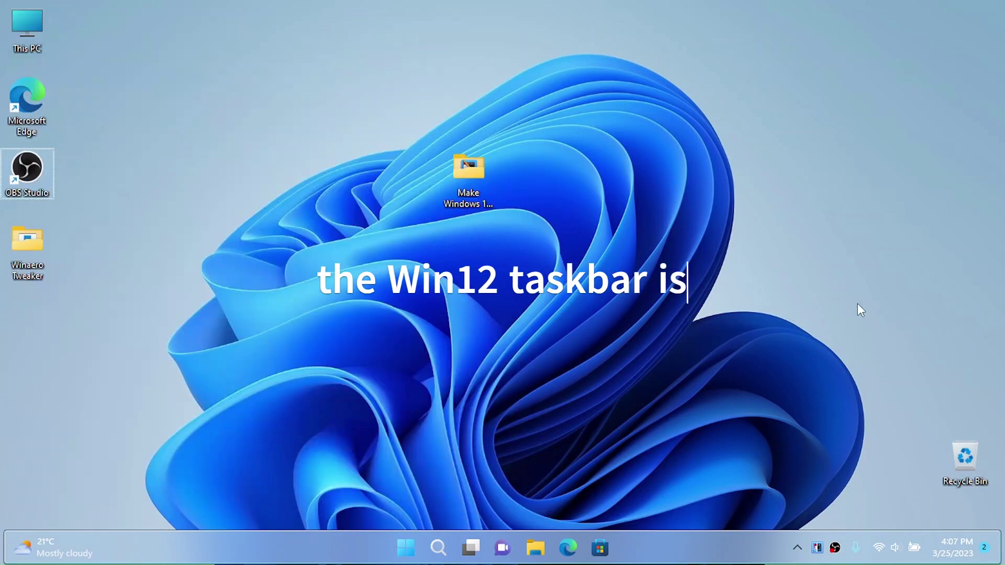
pyautogui.rightClick(704, 544)
pyautogui.click(704, 517)
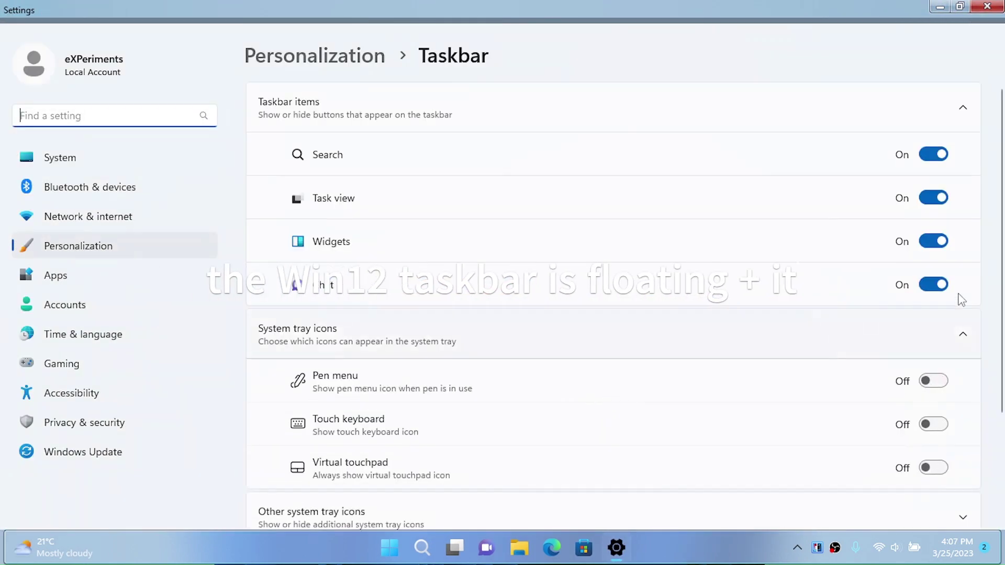
pyautogui.scroll(-3, 937, 346)
pyautogui.click(933, 397)
pyautogui.scroll(-2, 911, 366)
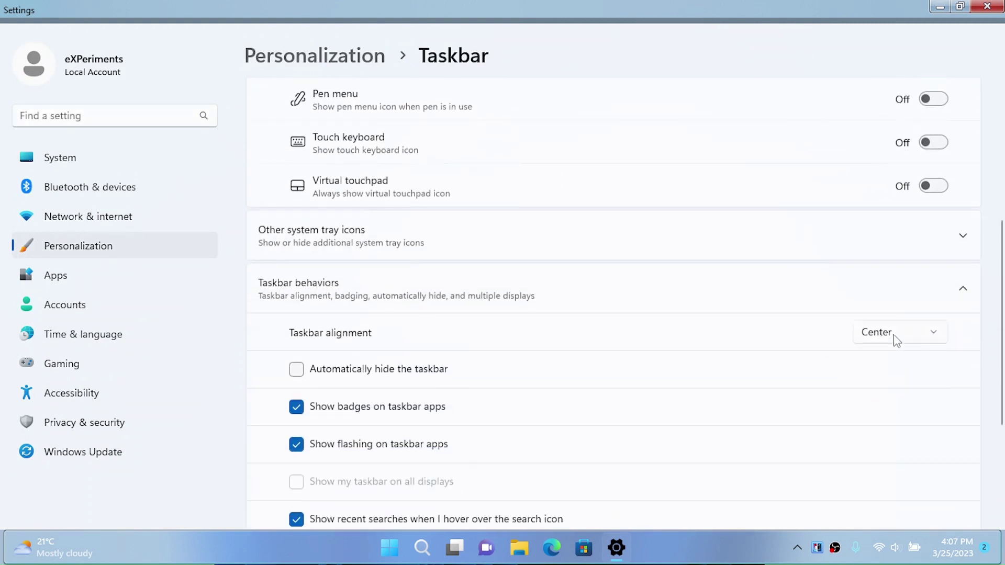
pyautogui.click(892, 332)
pyautogui.click(883, 312)
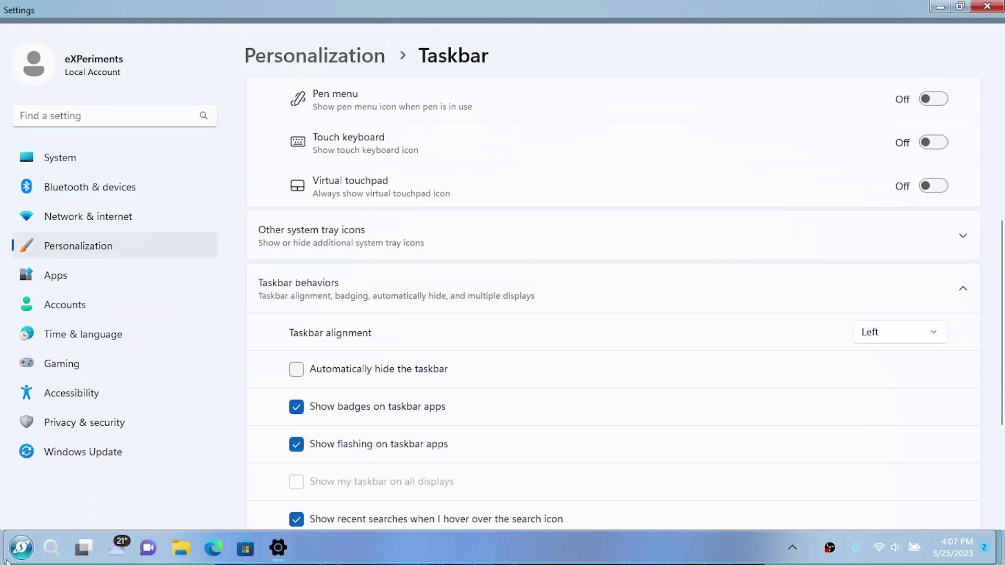
pyautogui.hotkey('alt', 'F4')
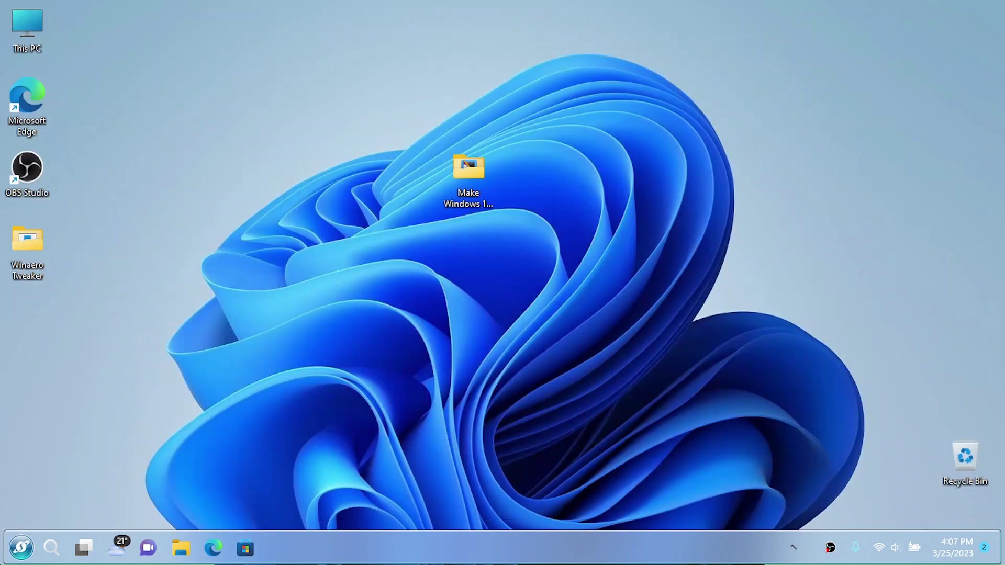
# - Launch the Open-Shell installer from the Make Windows 11 project folder
pyautogui.click(12, 555)
pyautogui.click(21, 548)
pyautogui.click(22, 549)
pyautogui.click(22, 549)
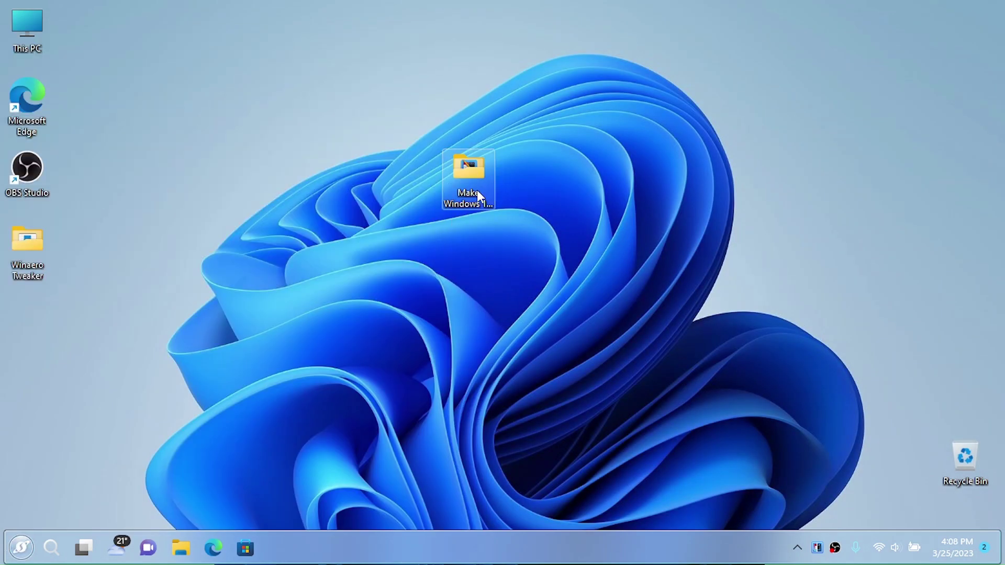
pyautogui.doubleClick(476, 190)
pyautogui.doubleClick(260, 238)
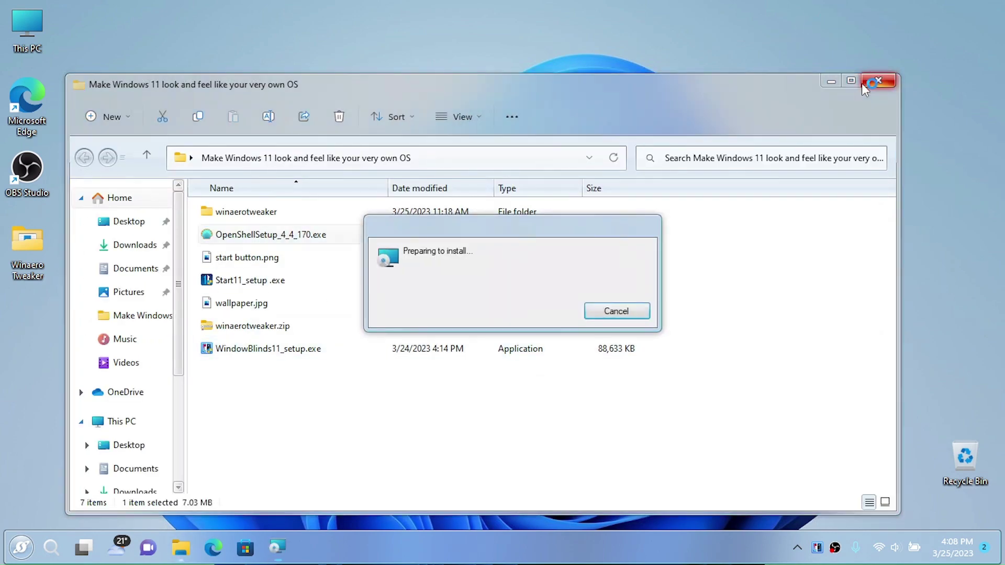
pyautogui.click(875, 80)
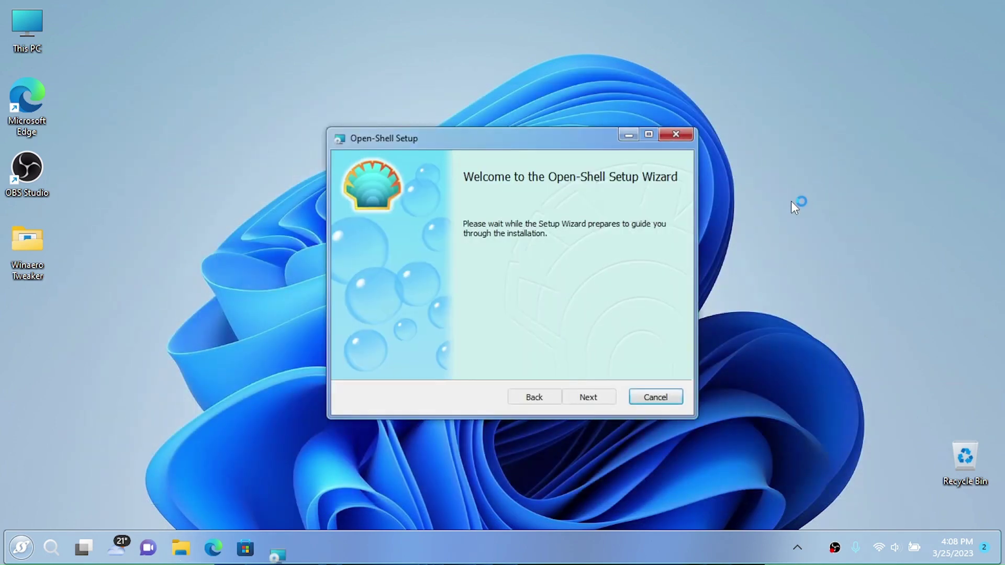
# - Accept the Open-Shell license and exclude Classic IE and Classic Explorer from the installation
pyautogui.click(588, 396)
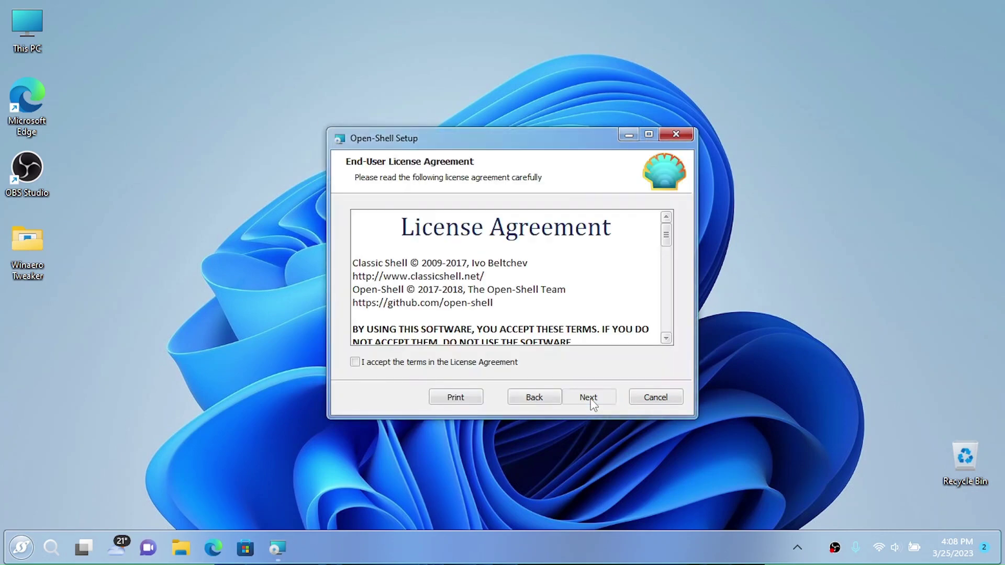
pyautogui.click(490, 362)
pyautogui.click(596, 395)
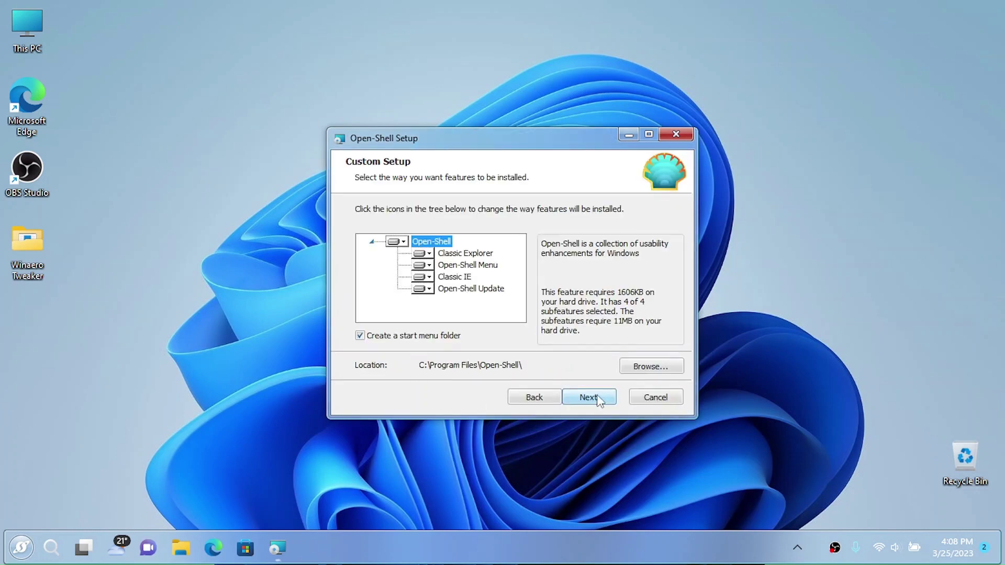
pyautogui.click(430, 277)
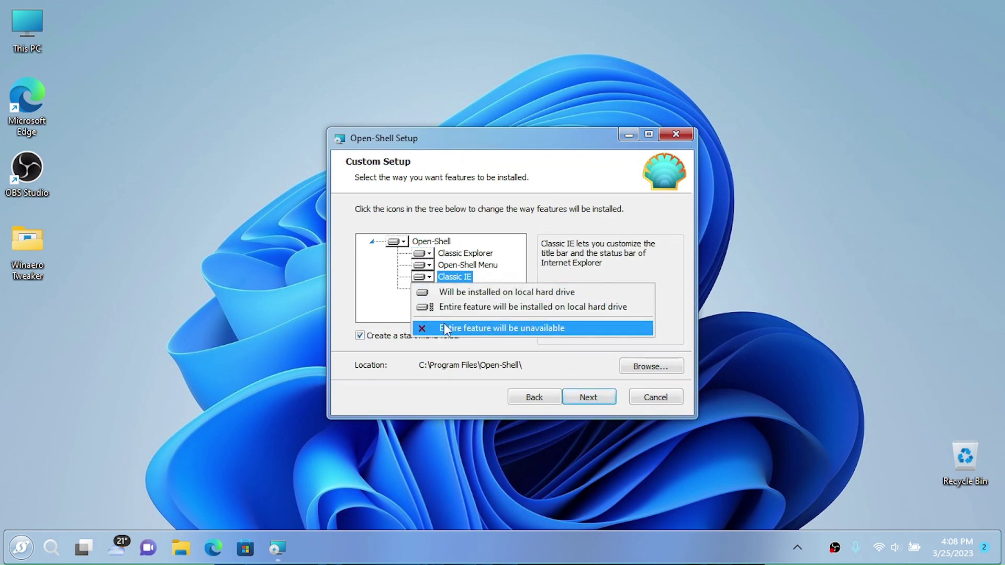
pyautogui.click(444, 323)
pyautogui.click(427, 254)
pyautogui.click(445, 303)
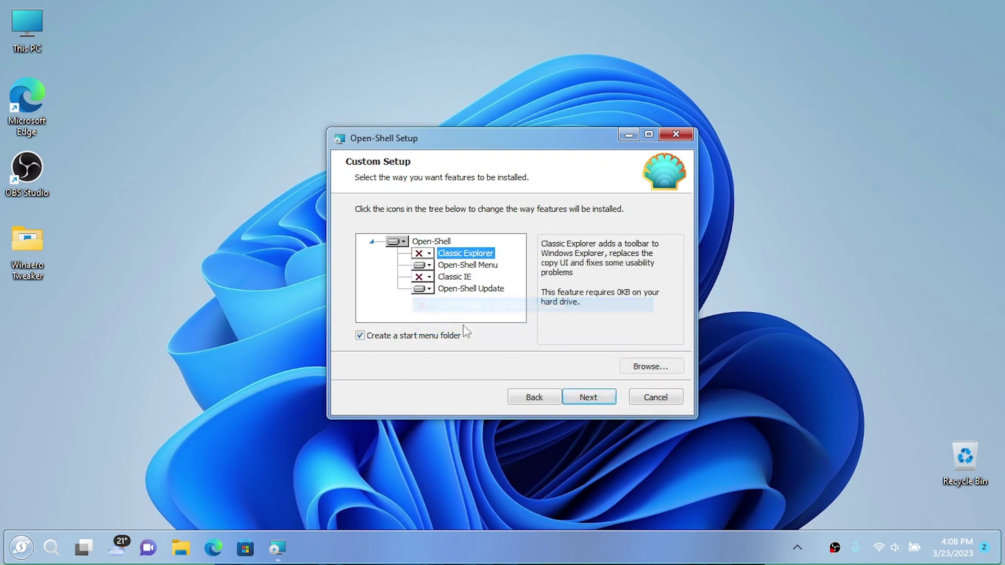
# - Install Open-Shell, approve the permission prompt, and finish the setup wizard
pyautogui.click(588, 398)
pyautogui.click(588, 397)
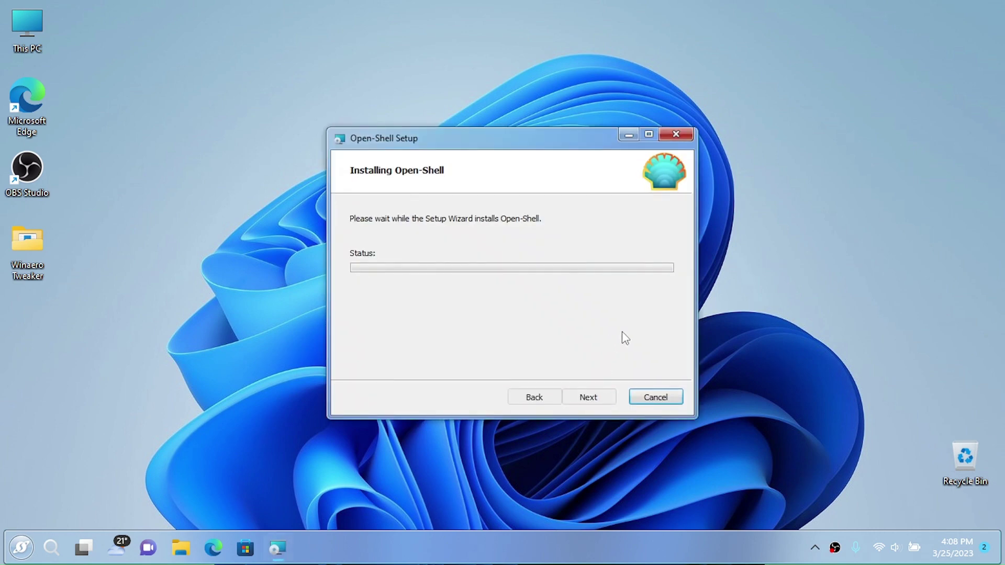
pyautogui.click(437, 402)
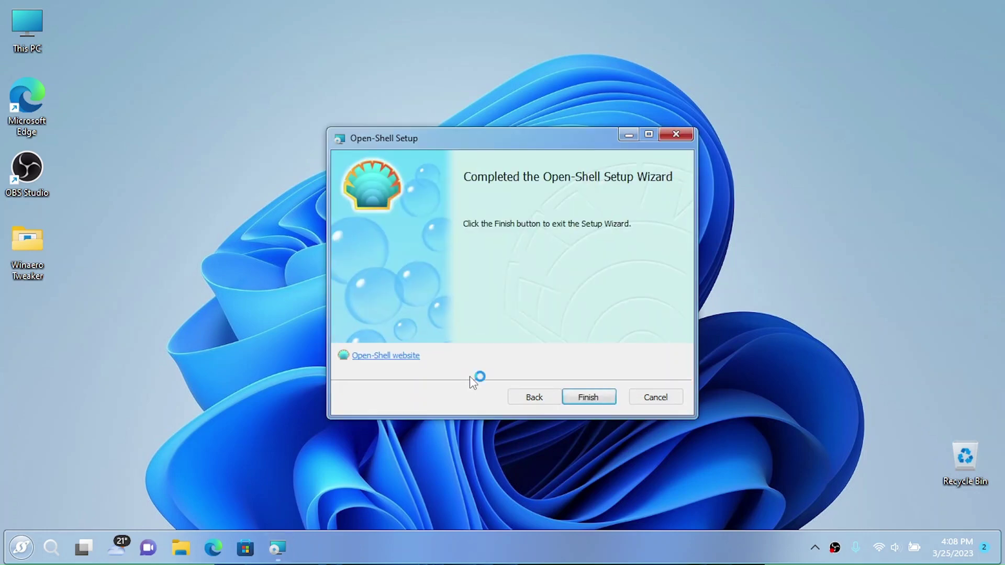
pyautogui.click(577, 400)
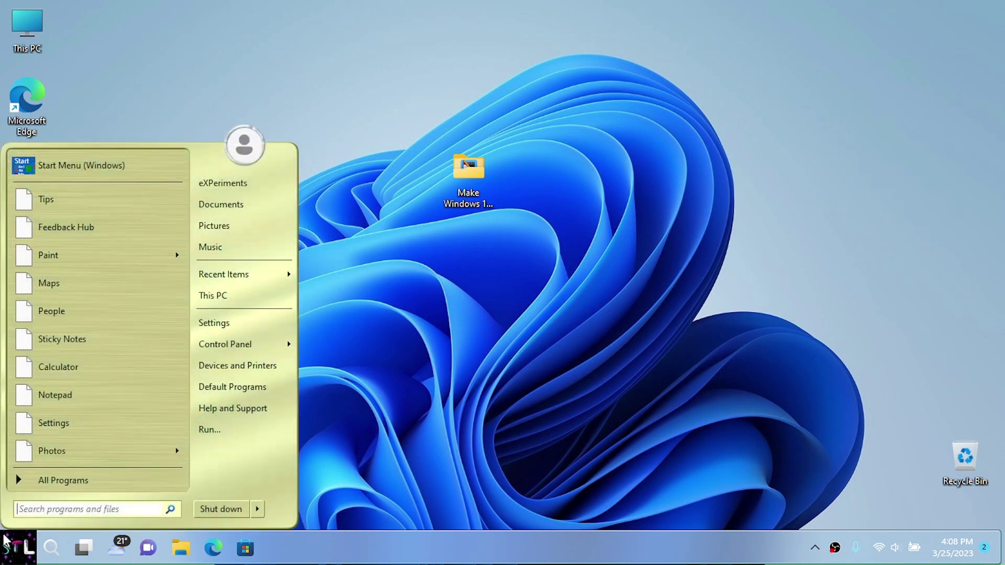
# - Open and close the new Start menu a few times to preview it
pyautogui.click(24, 550)
pyautogui.click(640, 432)
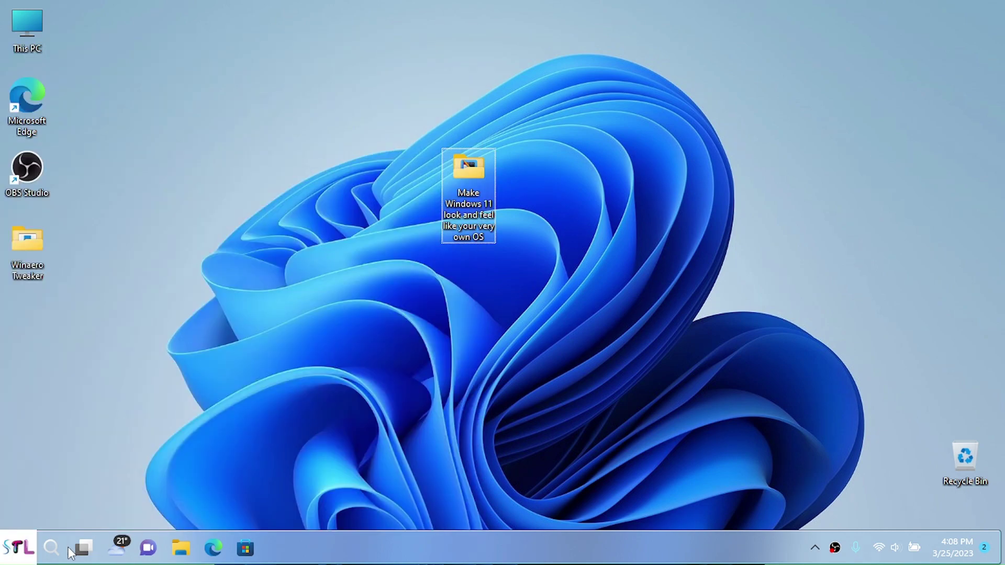
pyautogui.click(32, 539)
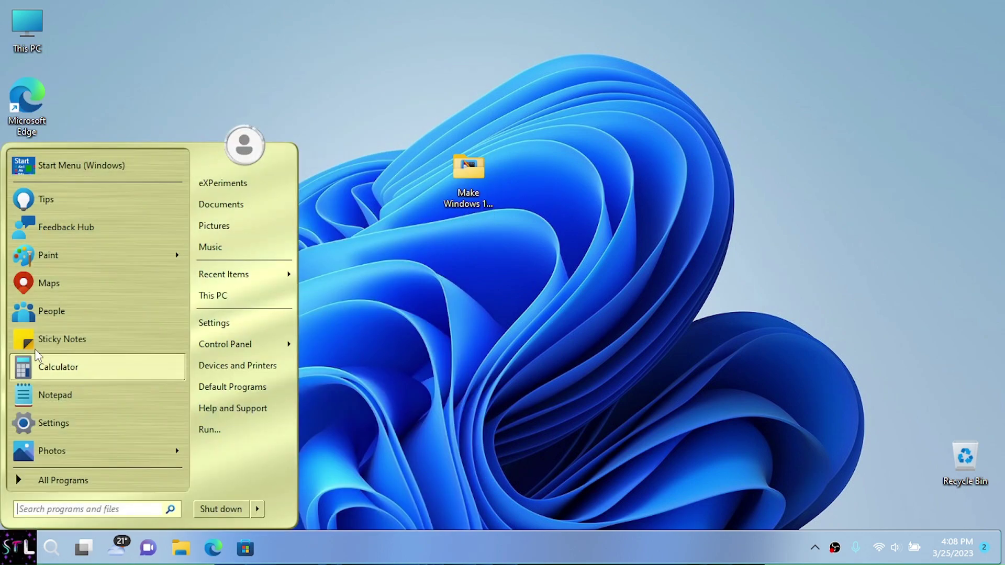
pyautogui.click(498, 296)
pyautogui.click(18, 548)
pyautogui.click(19, 548)
# - Search the Start menu for 'open shel' and launch Open-Shell Menu Settings
pyautogui.click(21, 547)
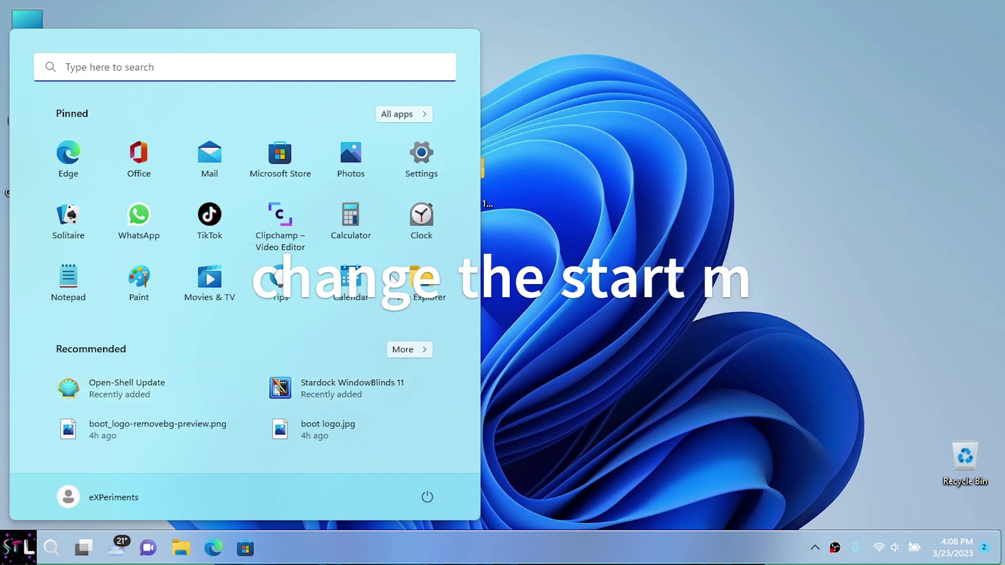
pyautogui.click(337, 73)
pyautogui.write('op')
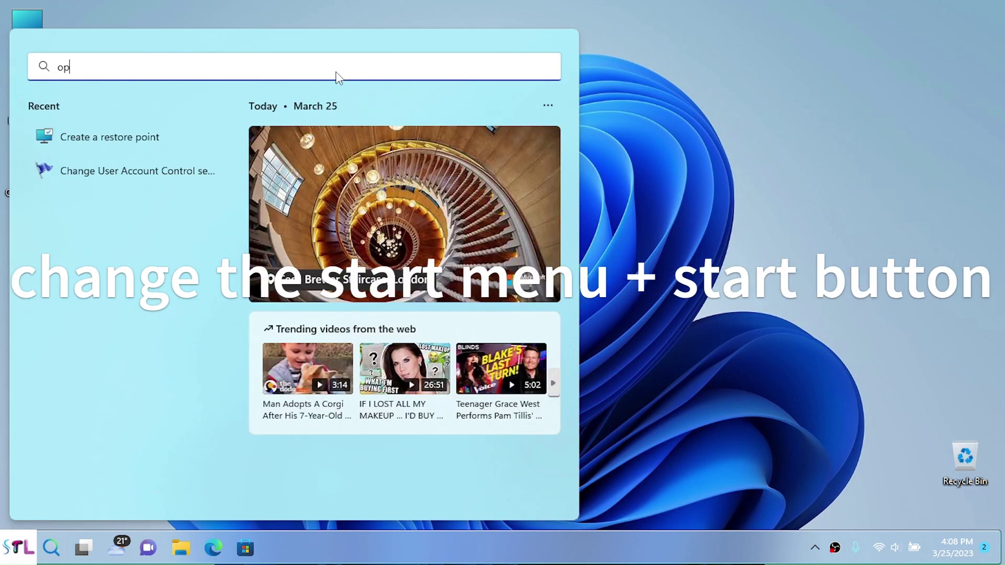
pyautogui.write('en sh')
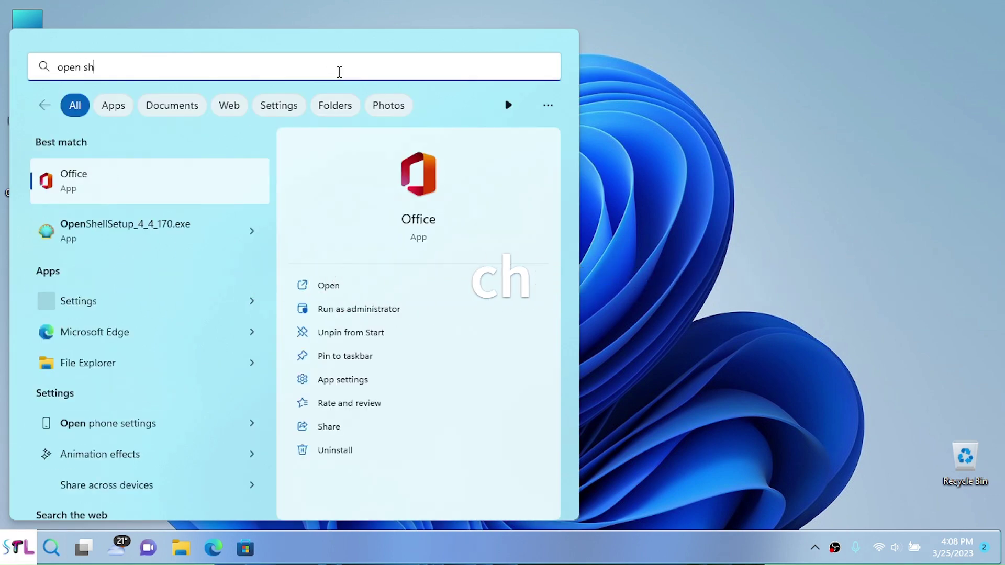
pyautogui.write('el')
pyautogui.press('Return')
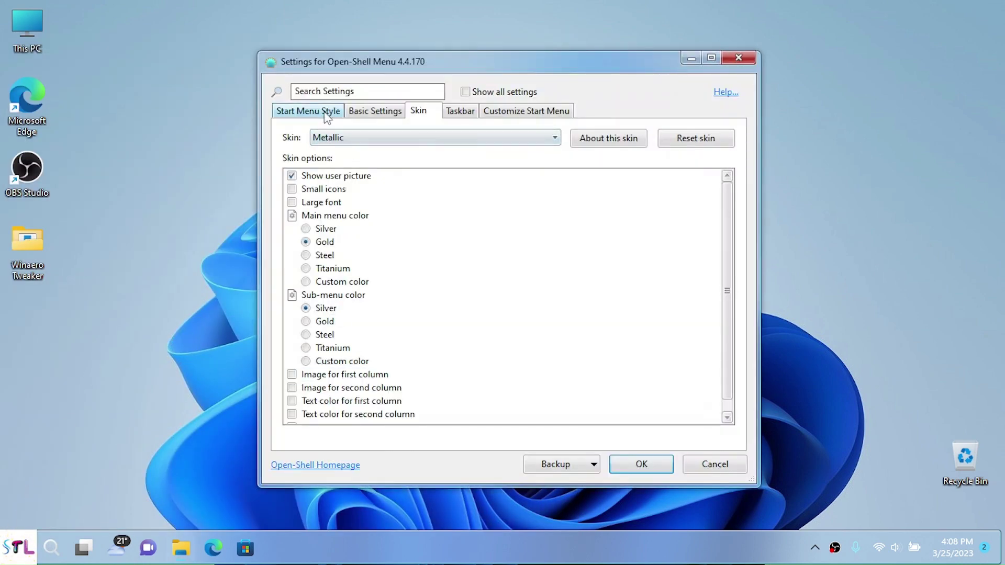
# - Select the Metro skin on the Skin tab and preview it in the Start menu
pyautogui.click(325, 112)
pyautogui.click(328, 361)
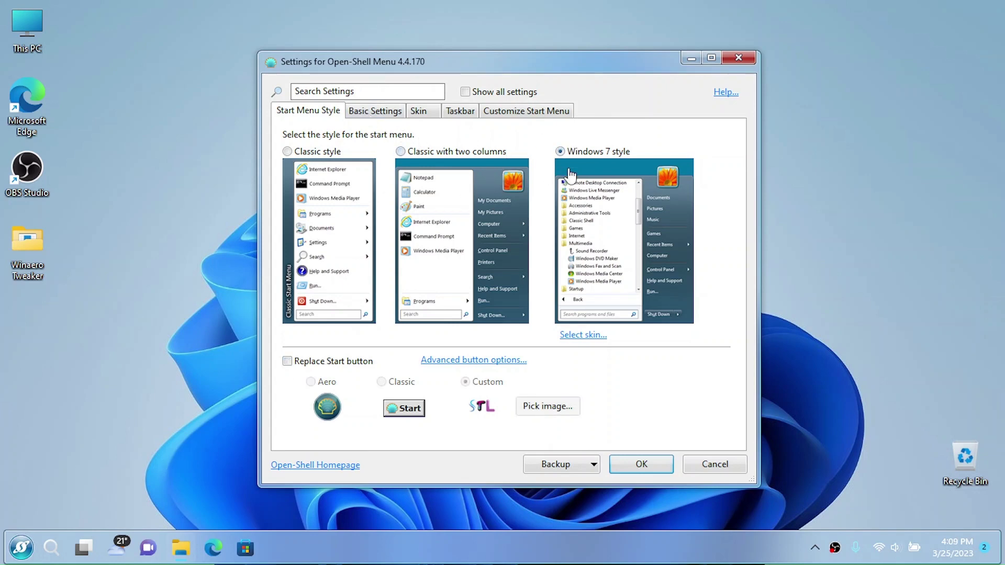
pyautogui.click(420, 111)
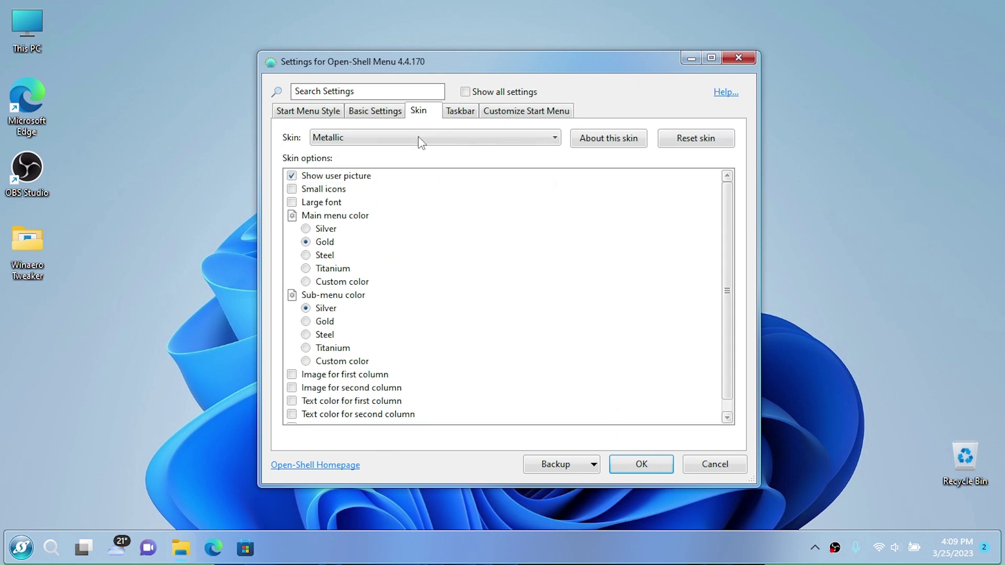
pyautogui.click(386, 138)
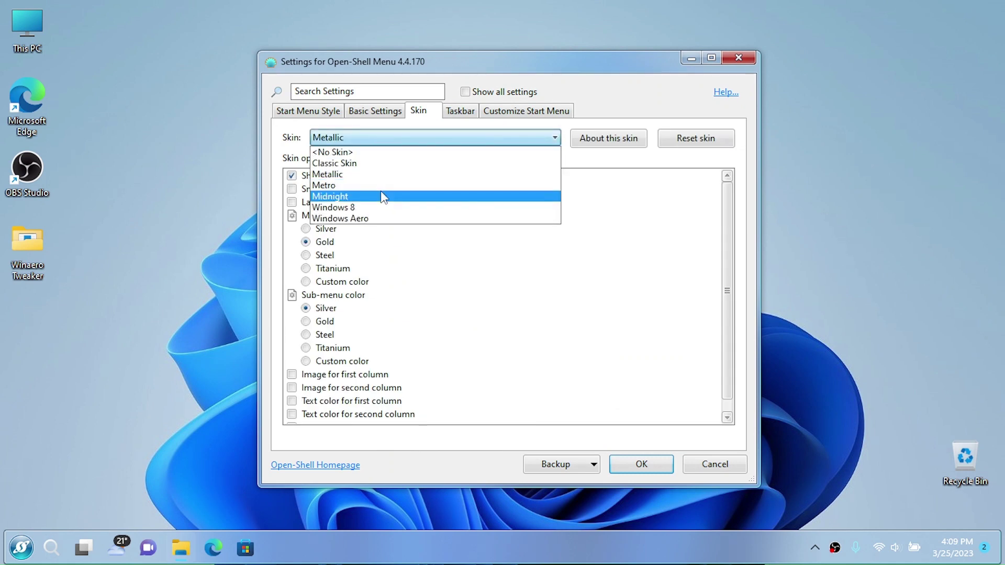
pyautogui.click(365, 185)
pyautogui.click(31, 548)
pyautogui.click(31, 548)
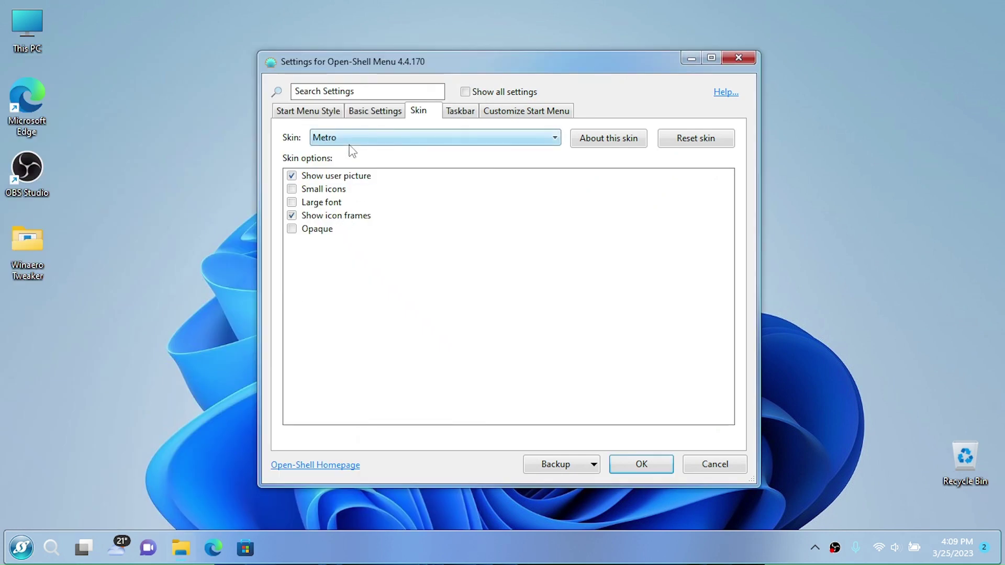
# - Replace the Start button with the custom image start button.png and save the settings
pyautogui.click(326, 112)
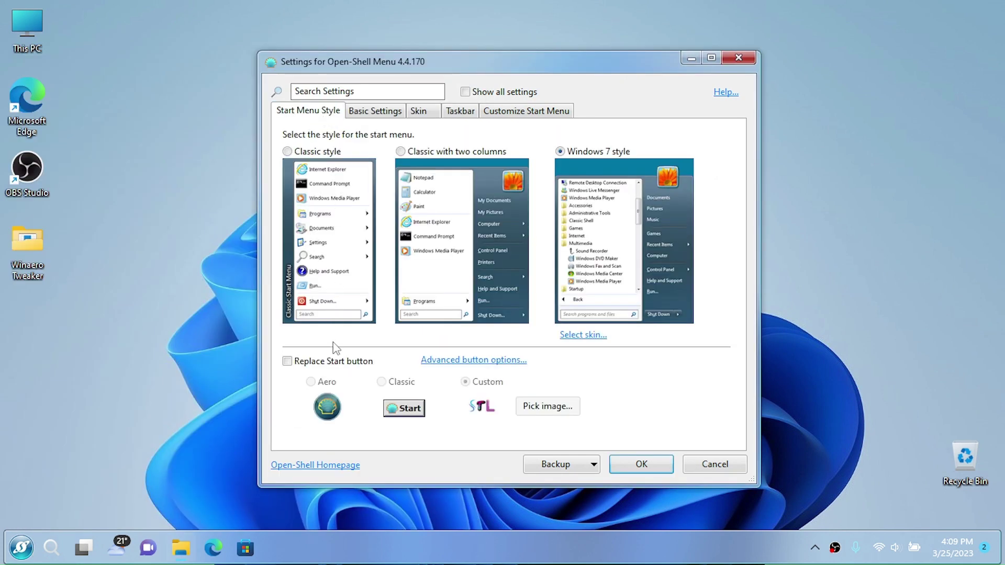
pyautogui.click(327, 361)
pyautogui.click(311, 381)
pyautogui.click(464, 381)
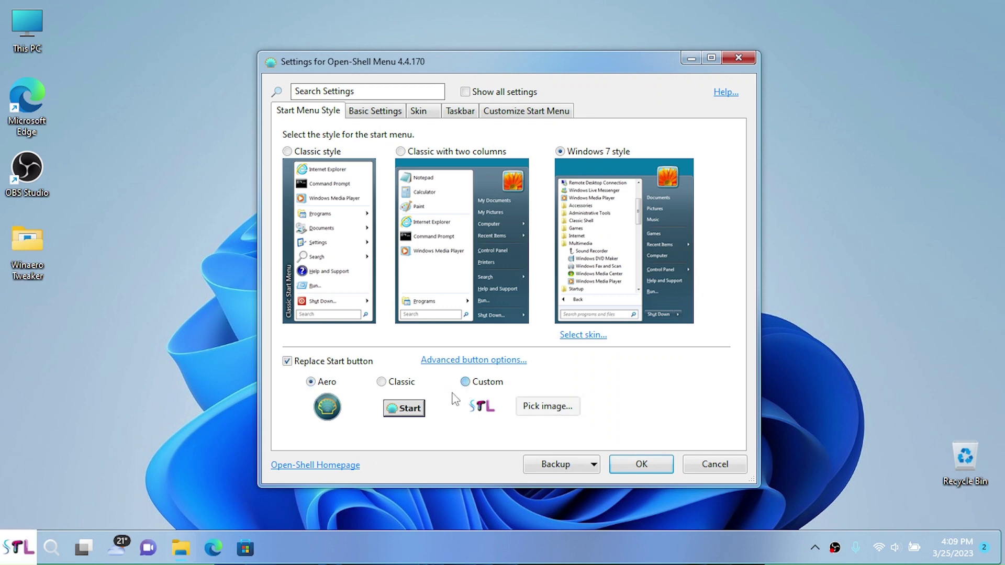
pyautogui.click(568, 408)
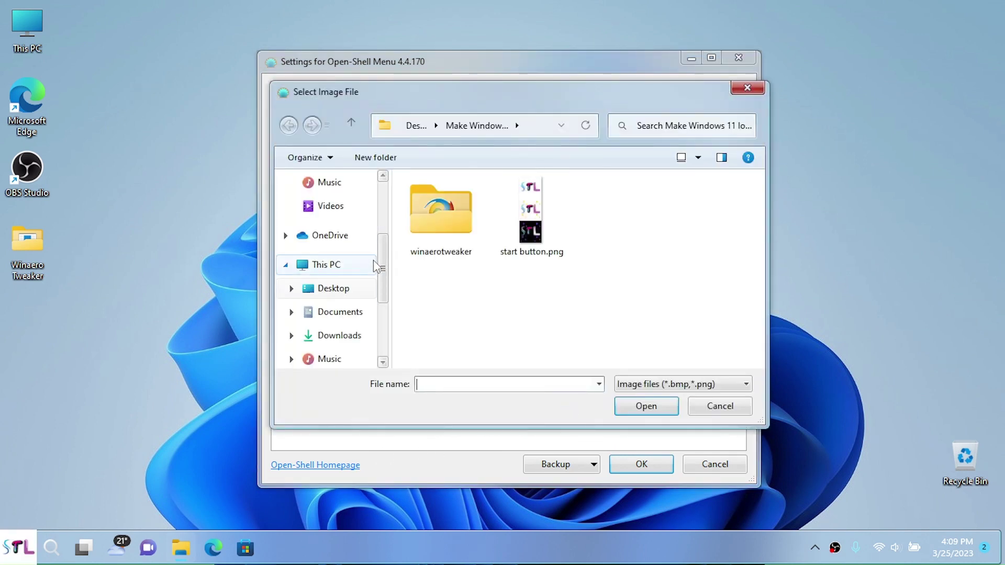
pyautogui.click(517, 235)
pyautogui.click(624, 410)
pyautogui.click(641, 464)
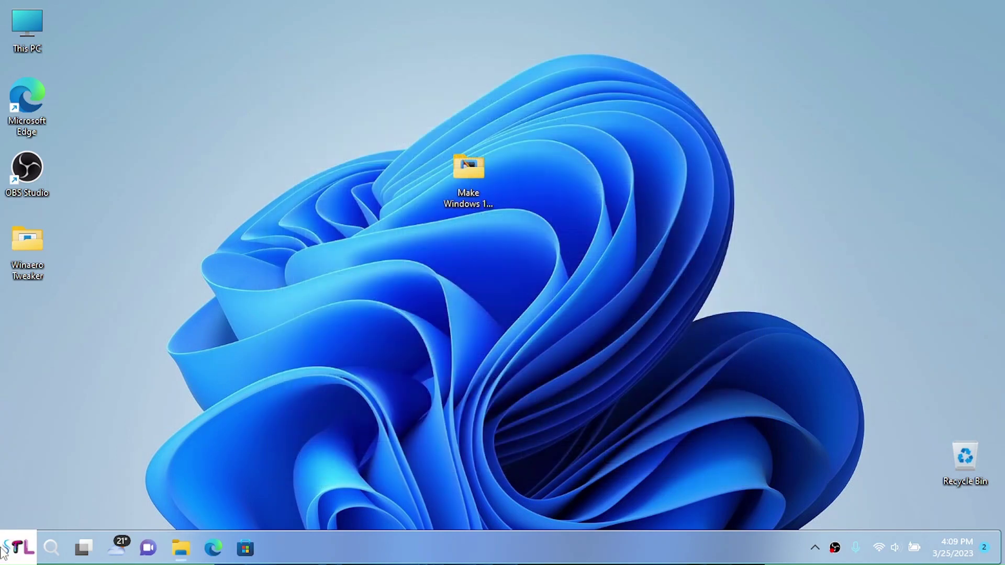
# - Check the restyled Start menu, including its All Programs list
pyautogui.click(18, 548)
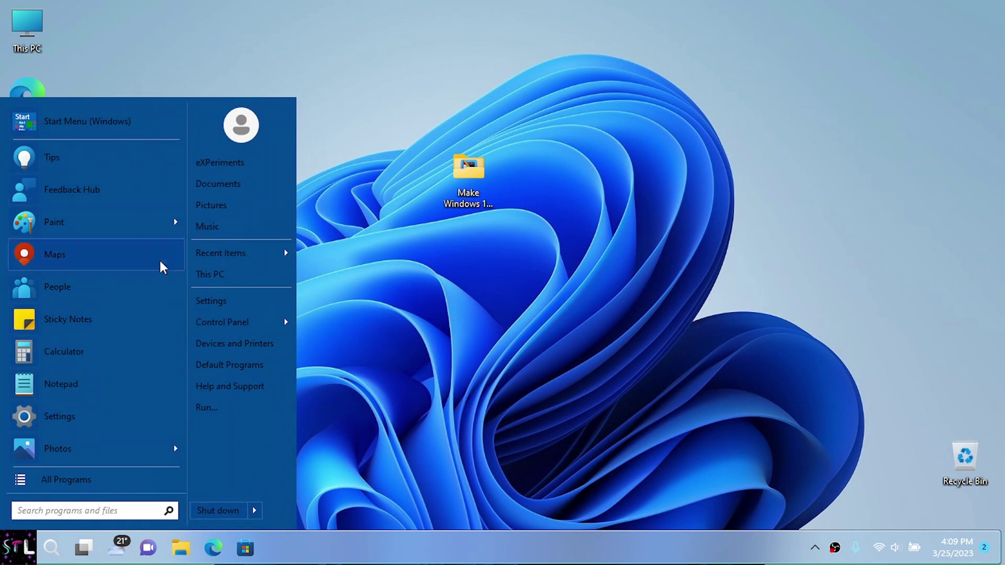
pyautogui.click(77, 478)
pyautogui.click(76, 477)
pyautogui.click(390, 455)
pyautogui.rightClick(386, 367)
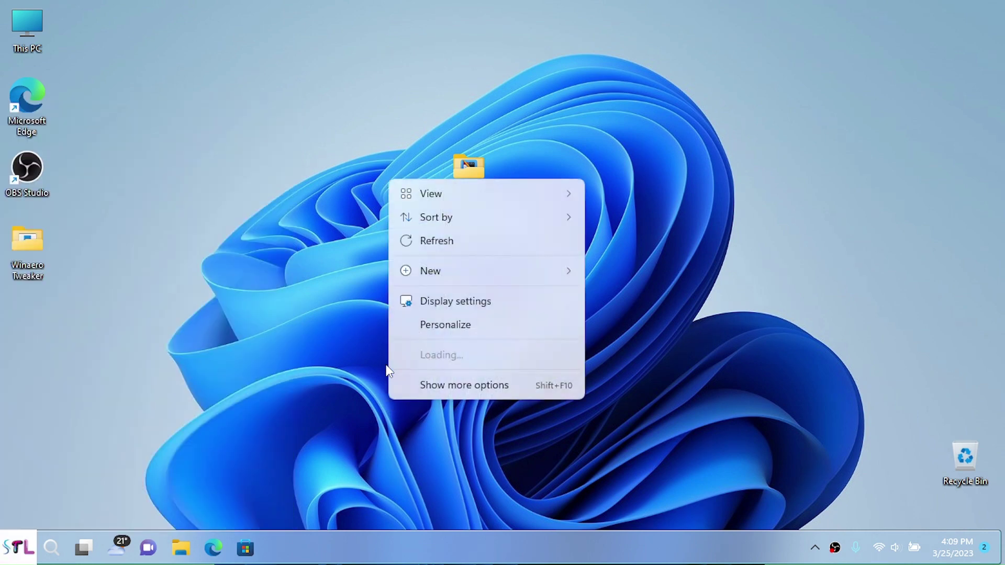
# - Open the Colors page under Personalization in Settings
pyautogui.click(457, 326)
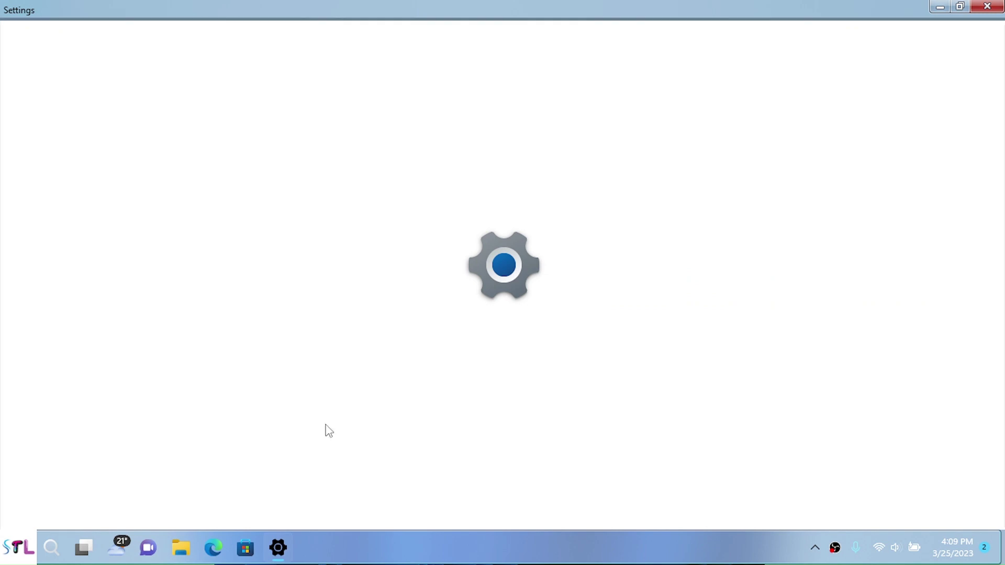
pyautogui.click(6, 542)
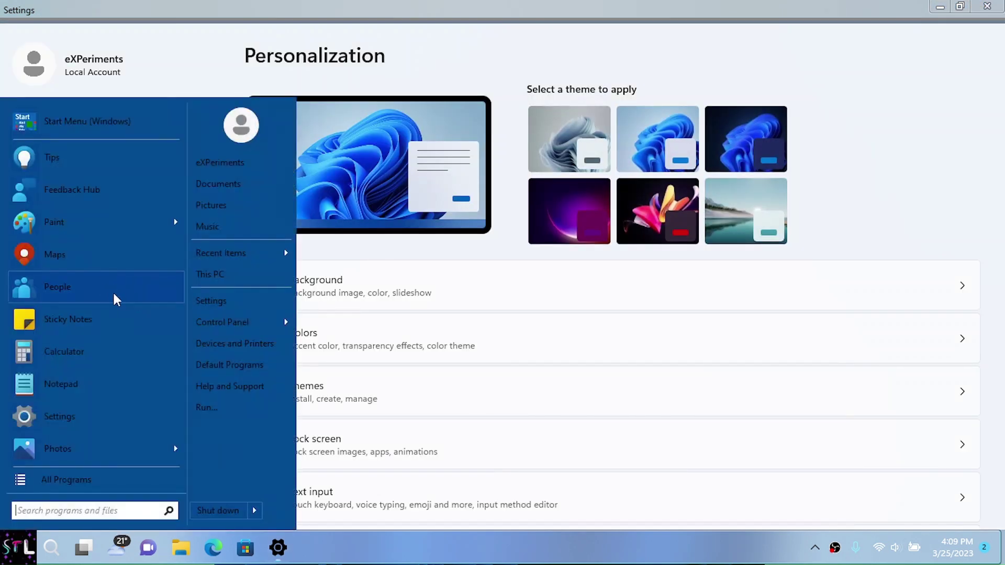
pyautogui.click(815, 256)
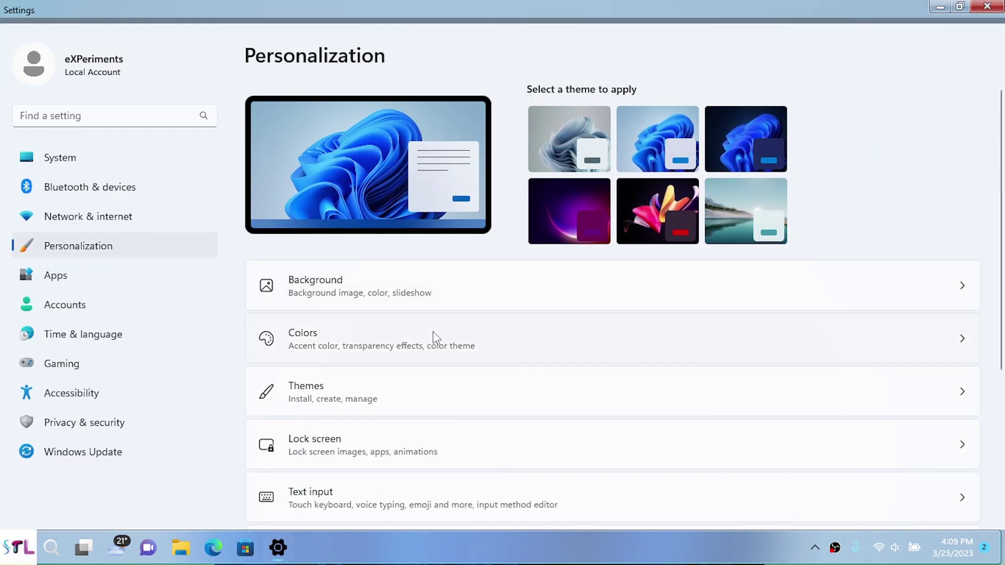
pyautogui.click(447, 358)
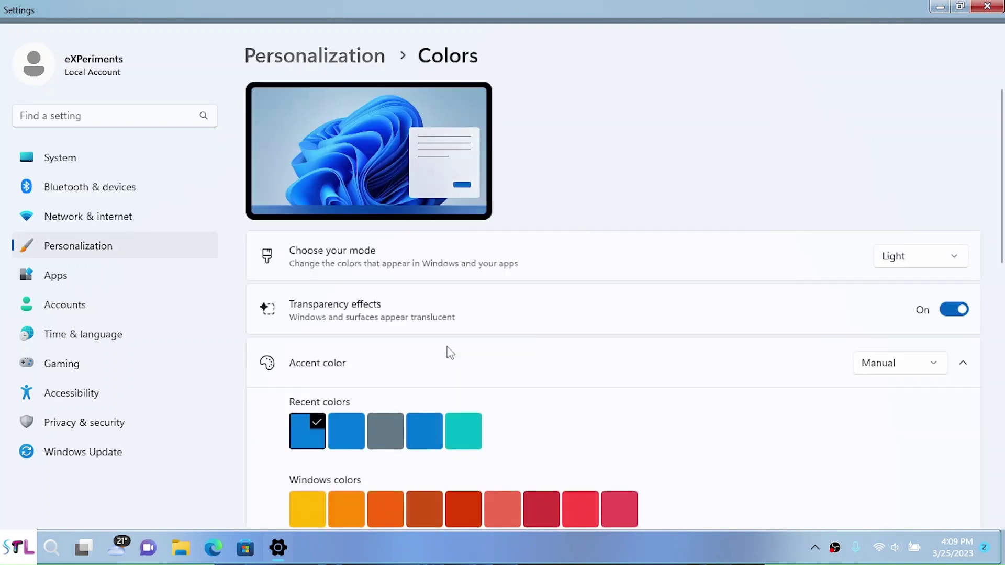
pyautogui.scroll(-5, 450, 353)
pyautogui.doubleClick(433, 7)
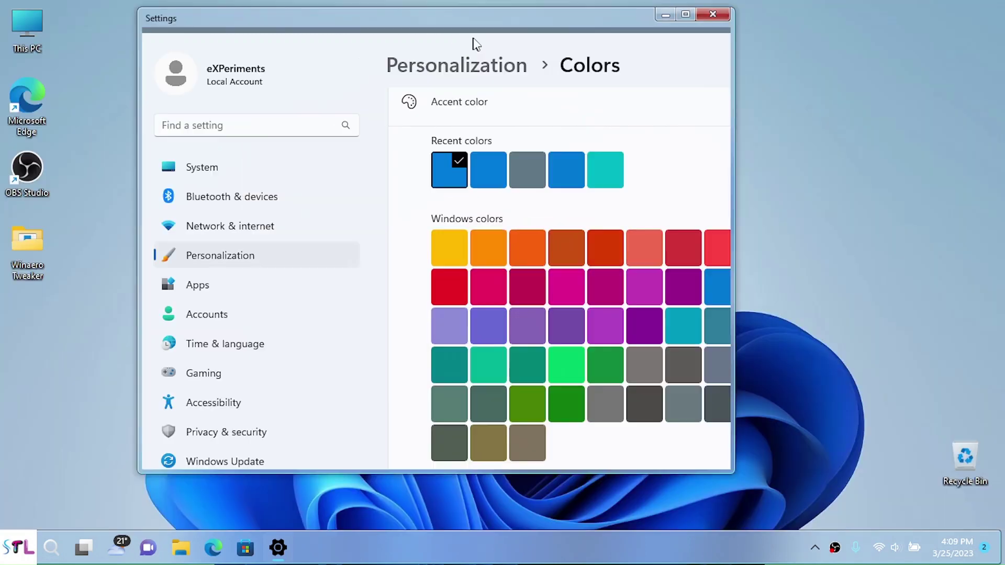
pyautogui.scroll(-3, 561, 279)
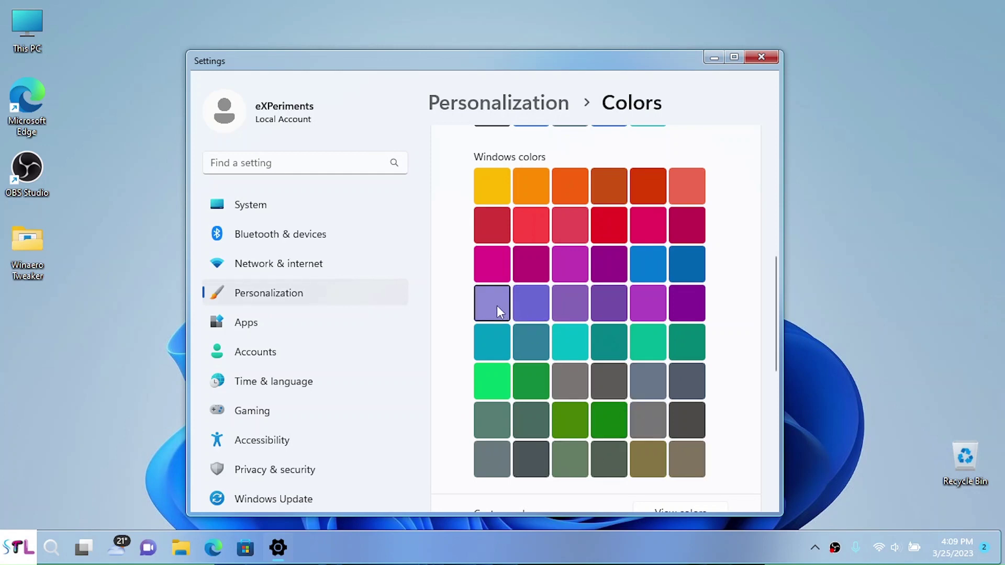
# - Try lavender and teal accents, settle on muted blue-teal checked in the Start menu, and close Settings
pyautogui.click(30, 546)
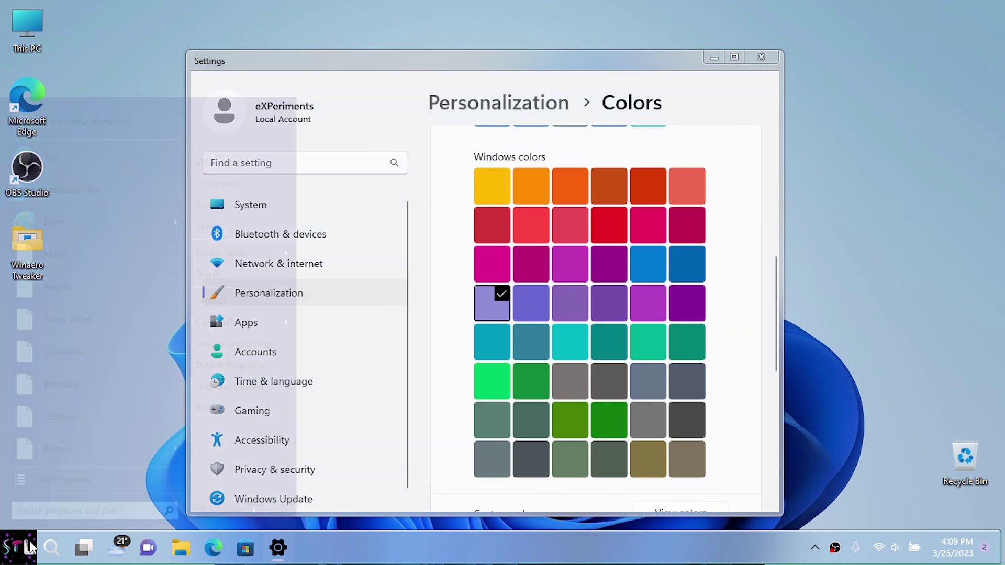
pyautogui.click(30, 545)
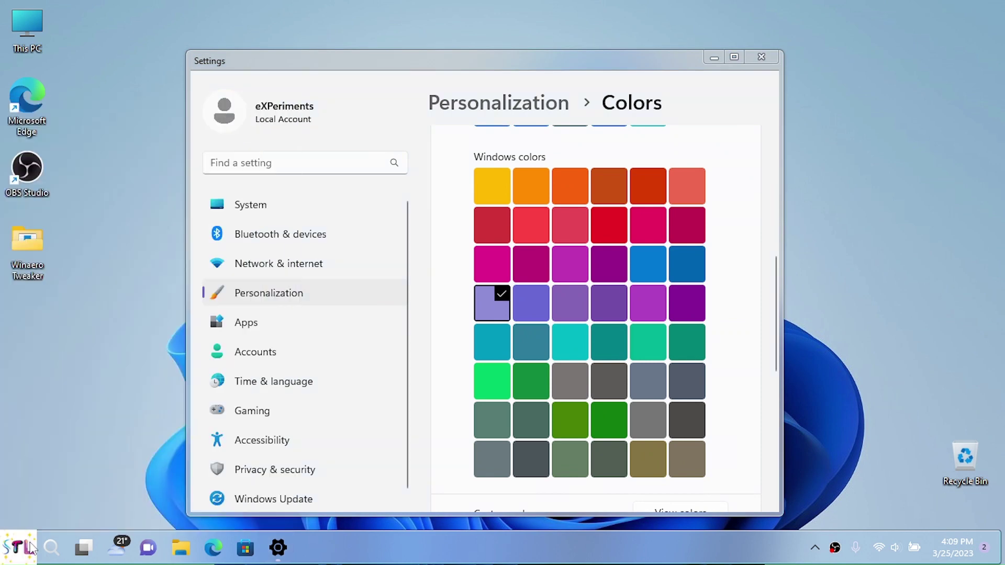
pyautogui.click(610, 345)
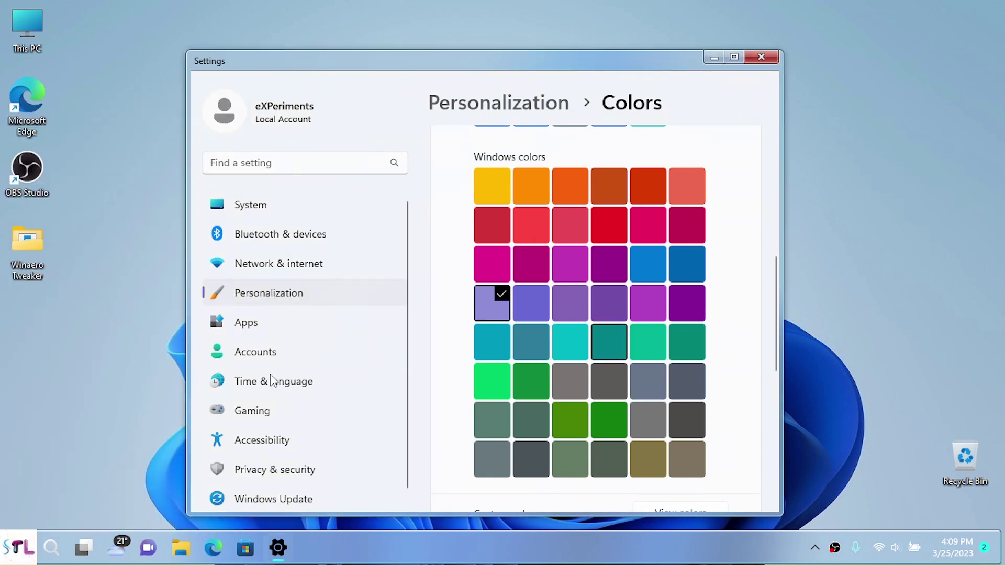
pyautogui.press('super')
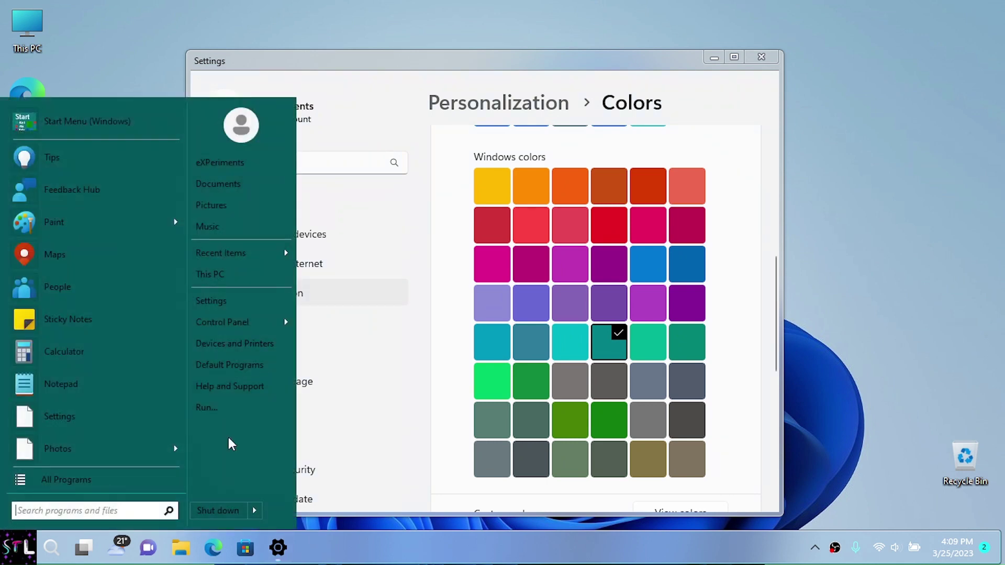
pyautogui.click(525, 335)
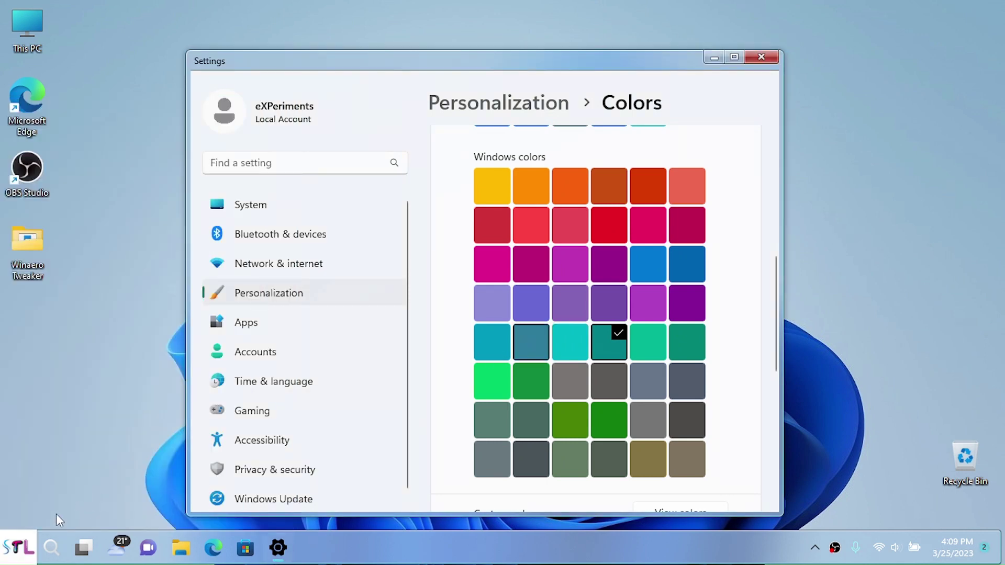
pyautogui.click(29, 538)
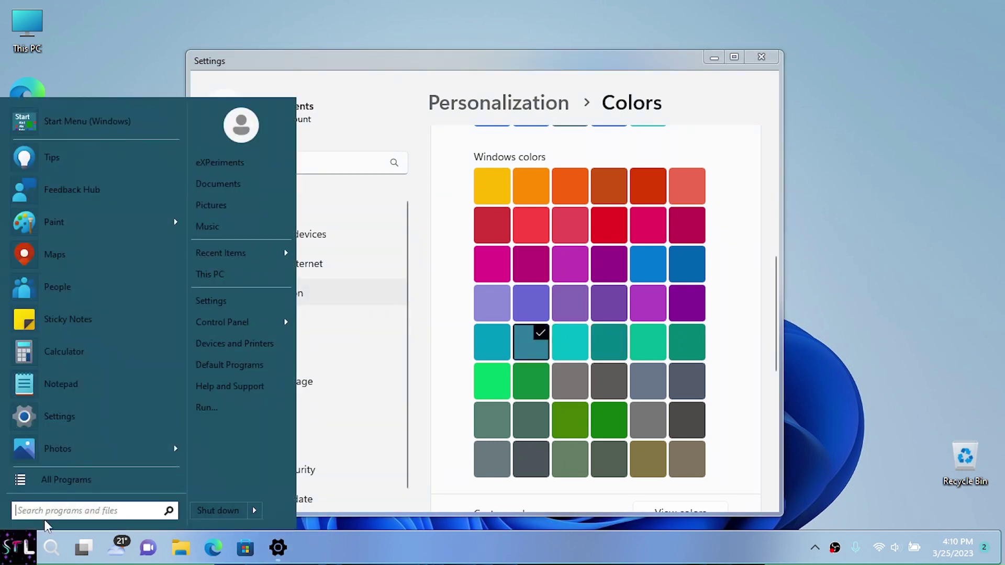
pyautogui.scroll(5, 702, 382)
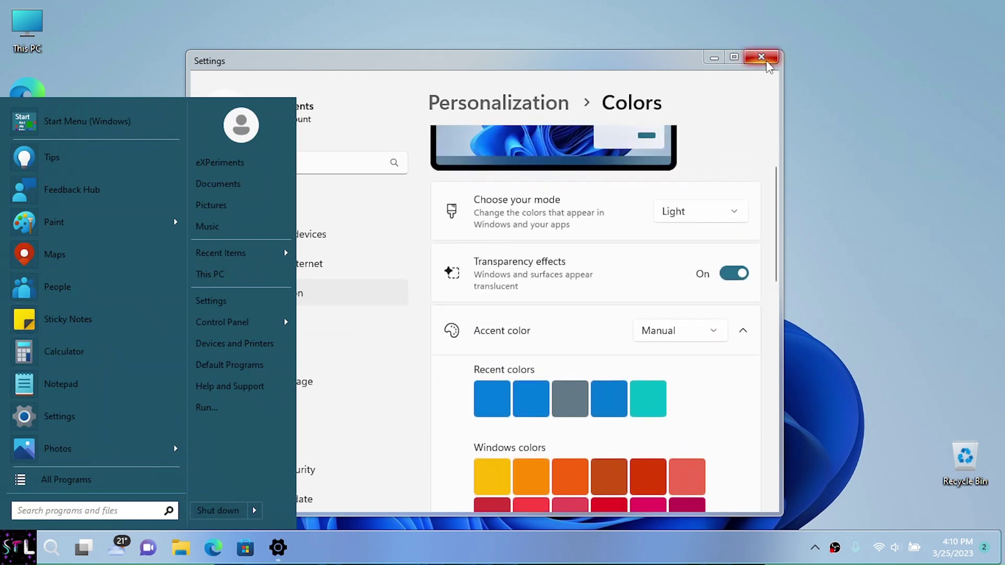
pyautogui.click(762, 57)
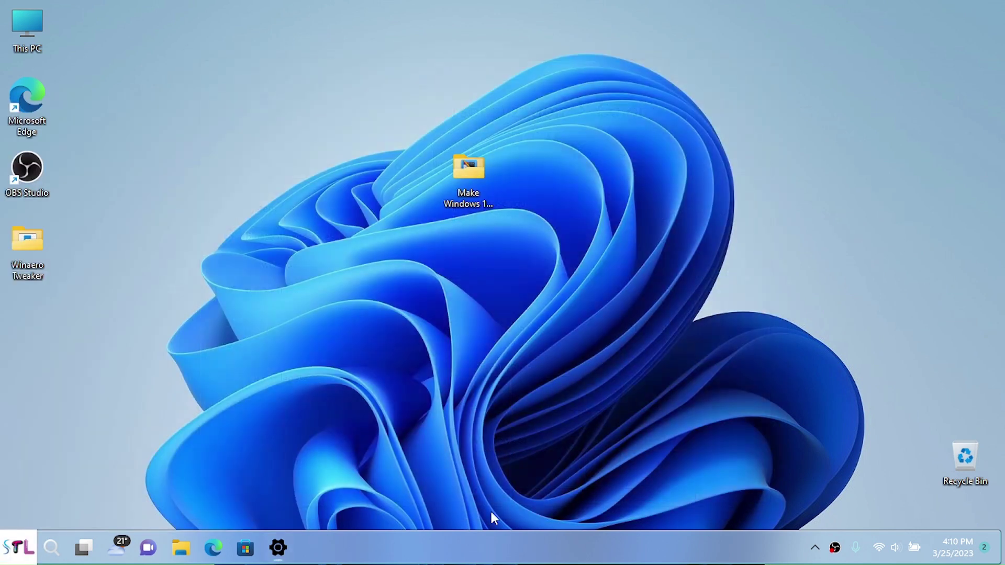
# - Set wallpaper.jpg from the desktop project folder as the night-seascape desktop background, then close the folder
pyautogui.doubleClick(472, 193)
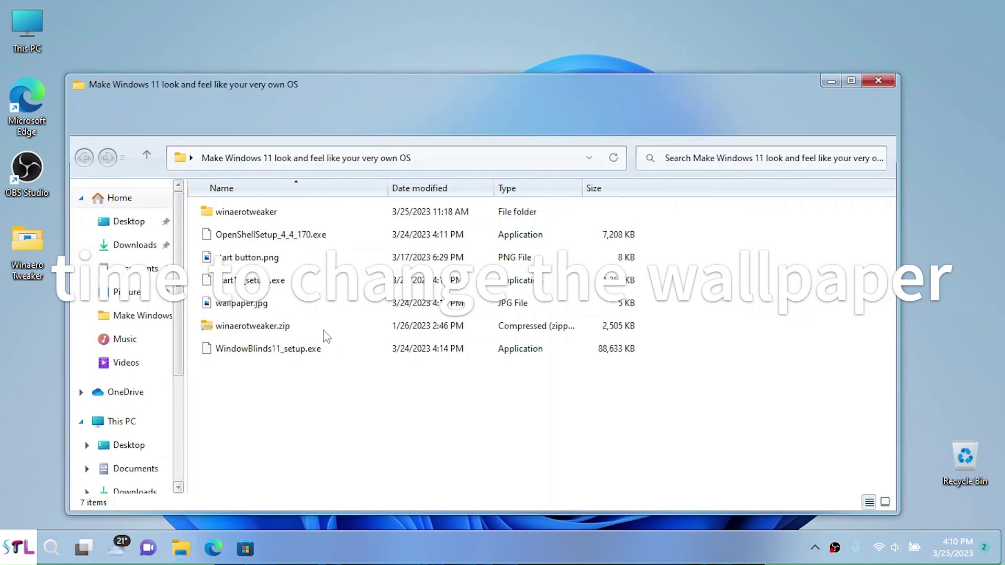
pyautogui.click(294, 306)
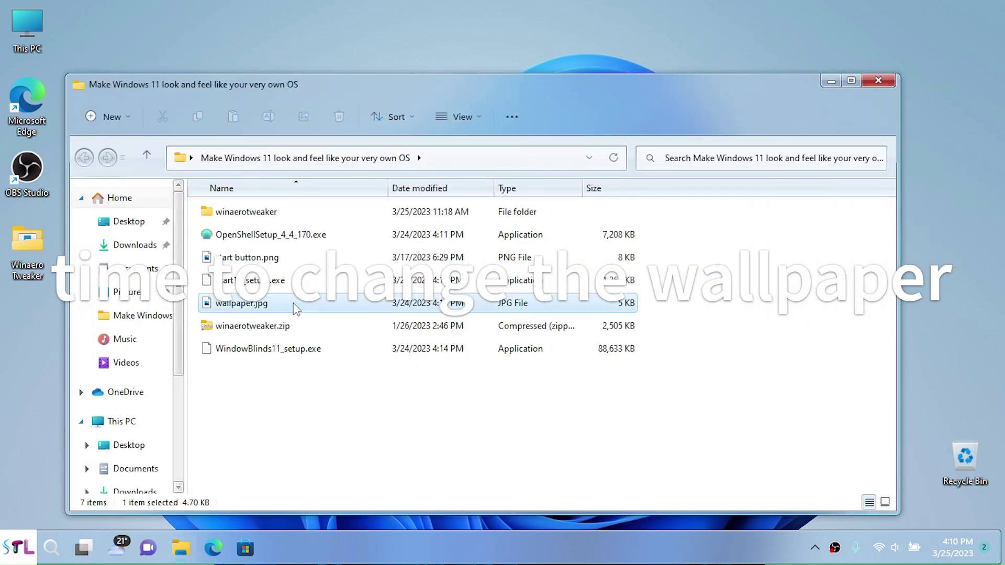
pyautogui.rightClick(297, 304)
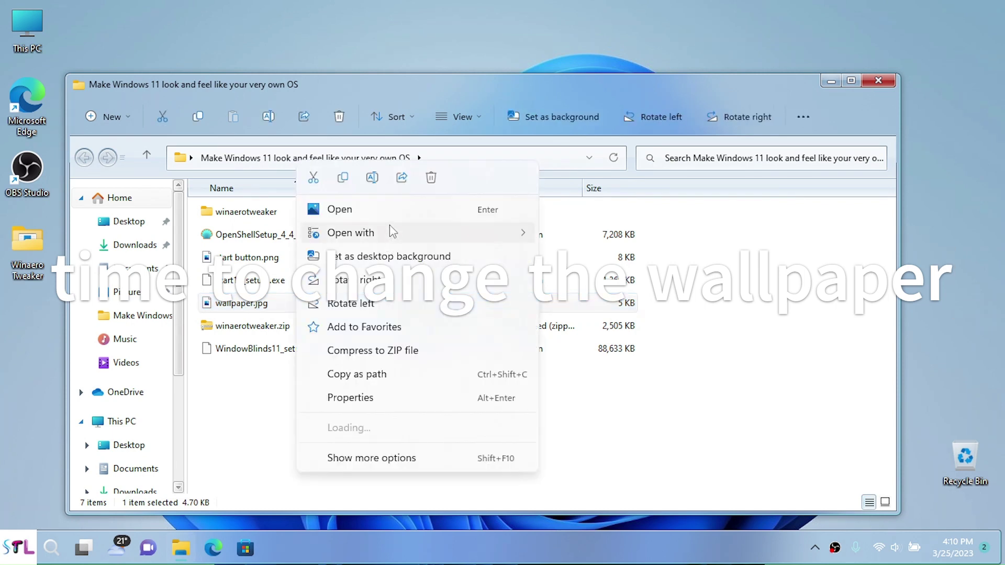
pyautogui.click(373, 260)
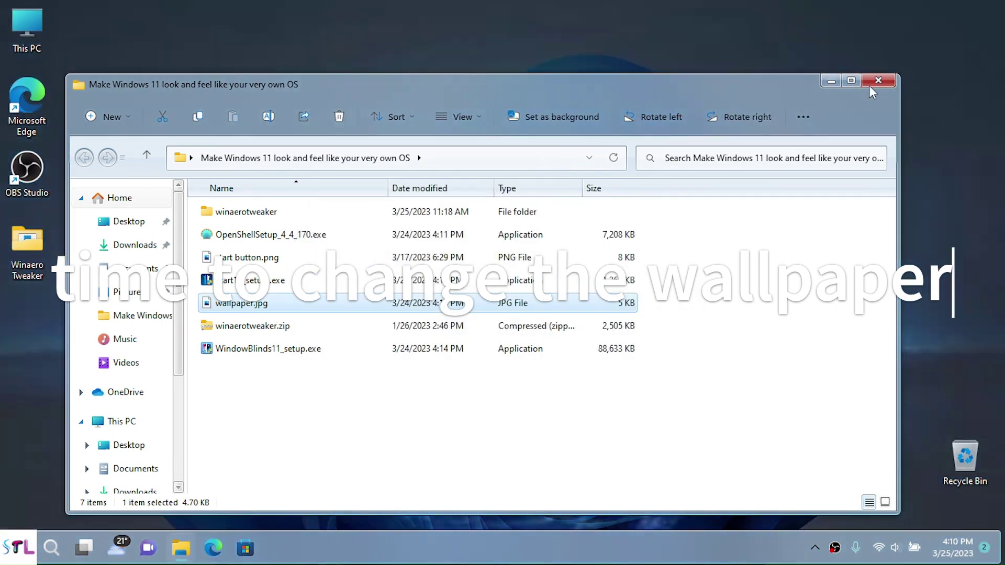
pyautogui.click(869, 82)
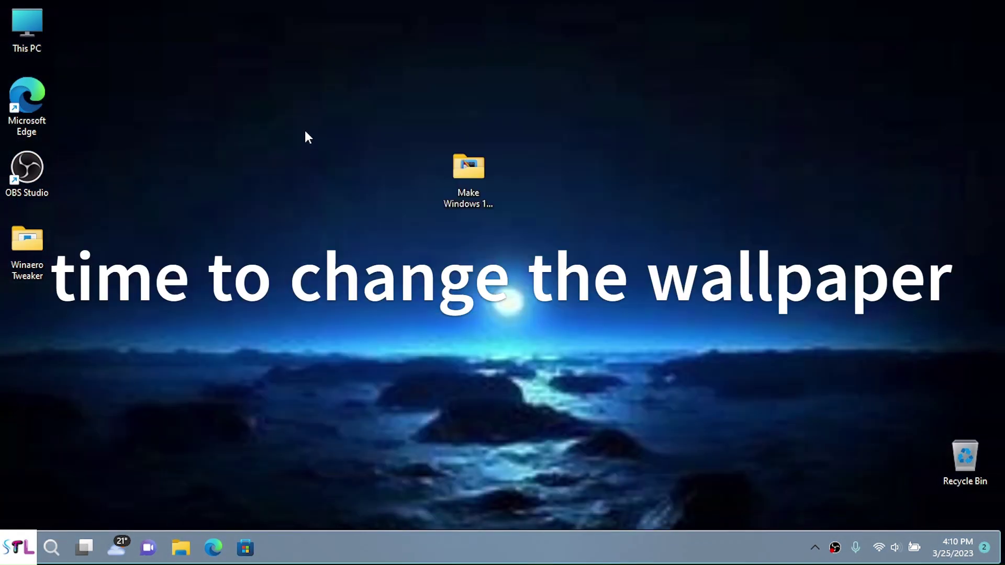
pyautogui.moveTo(319, 108); pyautogui.dragTo(534, 251)
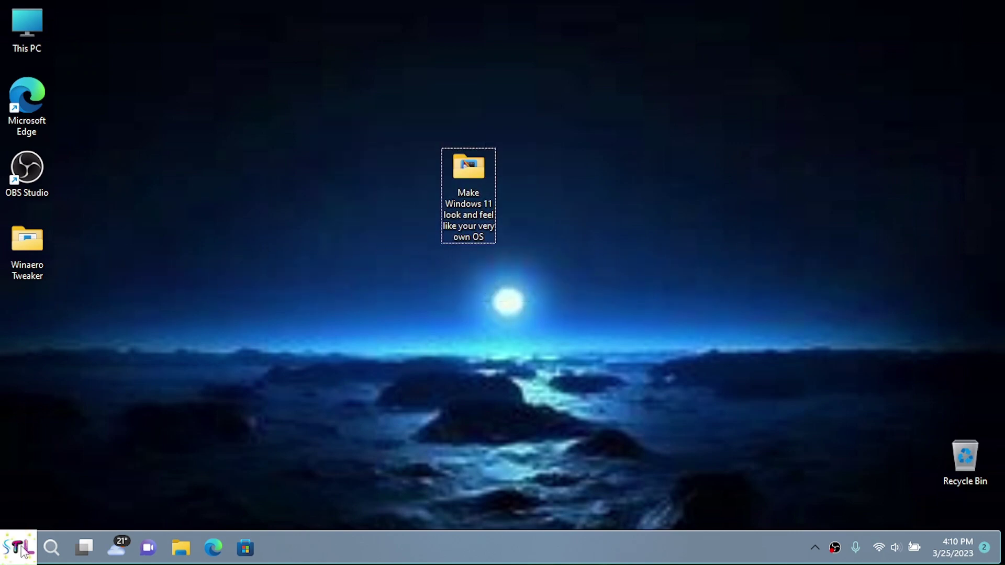
pyautogui.click(24, 25)
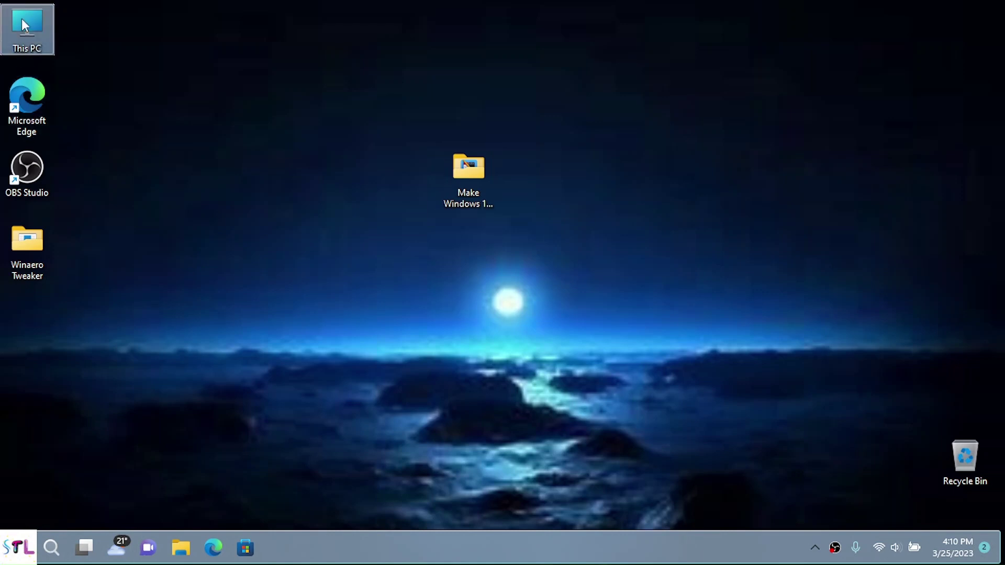
pyautogui.doubleClick(23, 23)
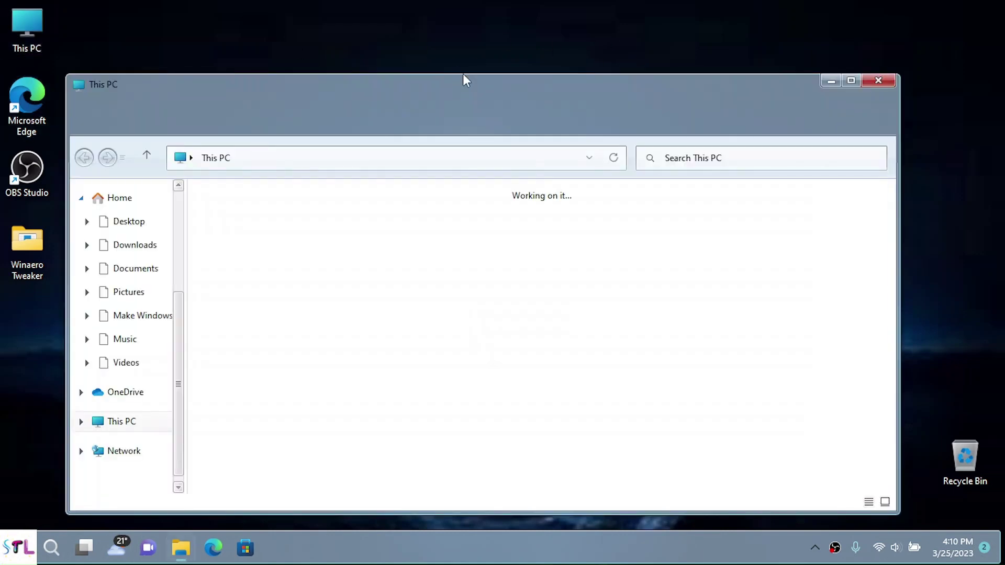
pyautogui.click(24, 552)
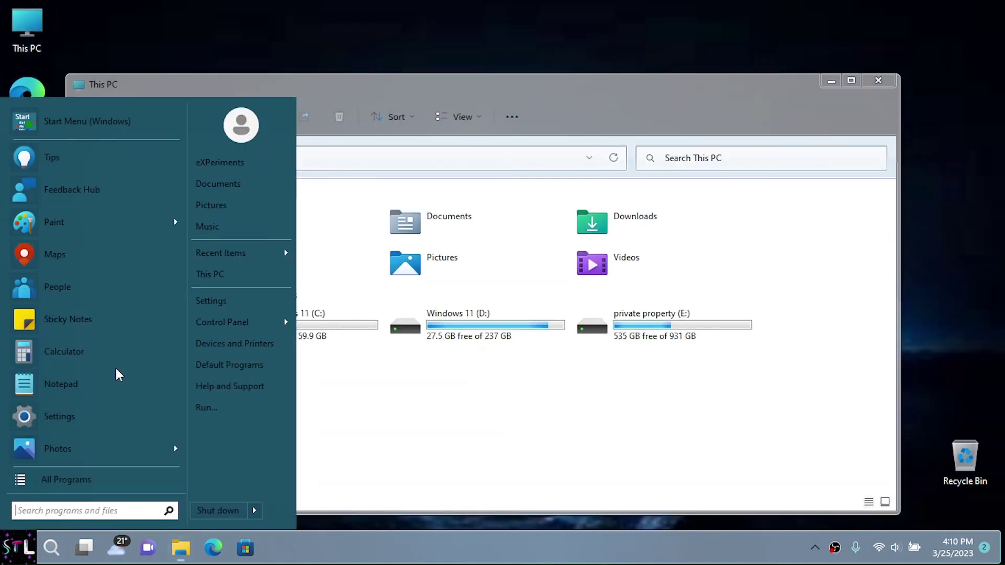
pyautogui.click(621, 106)
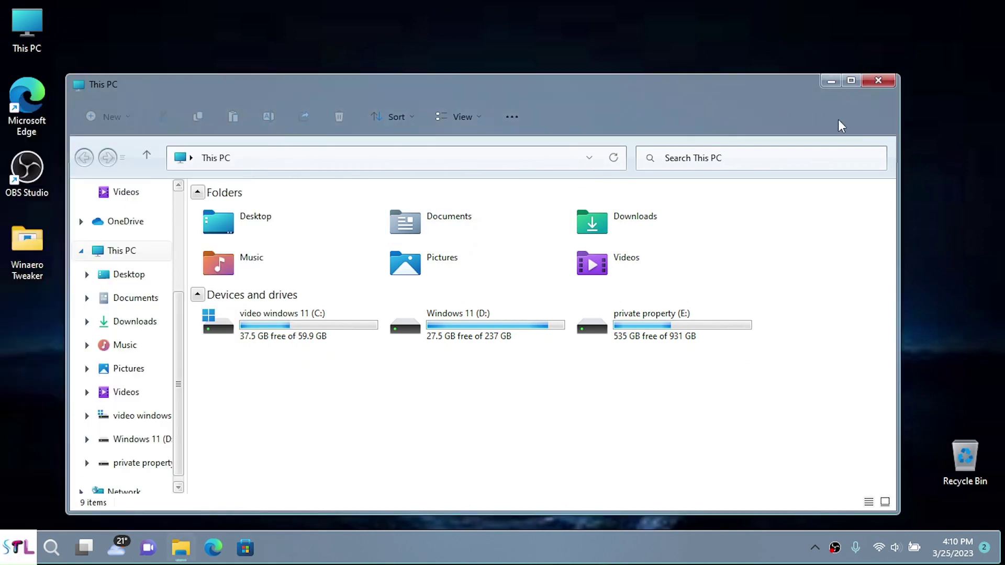
pyautogui.click(877, 86)
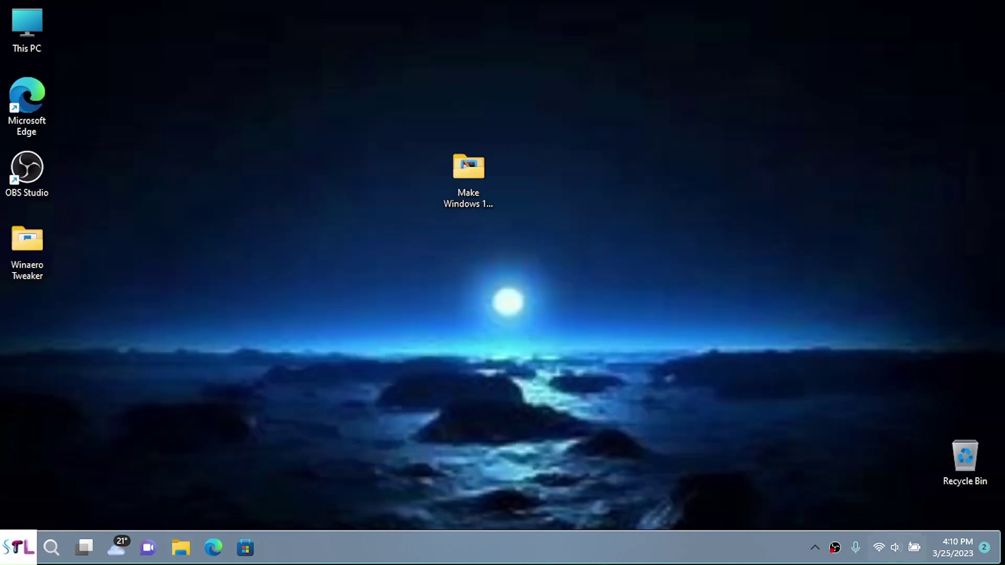
pyautogui.click(814, 546)
pyautogui.click(814, 548)
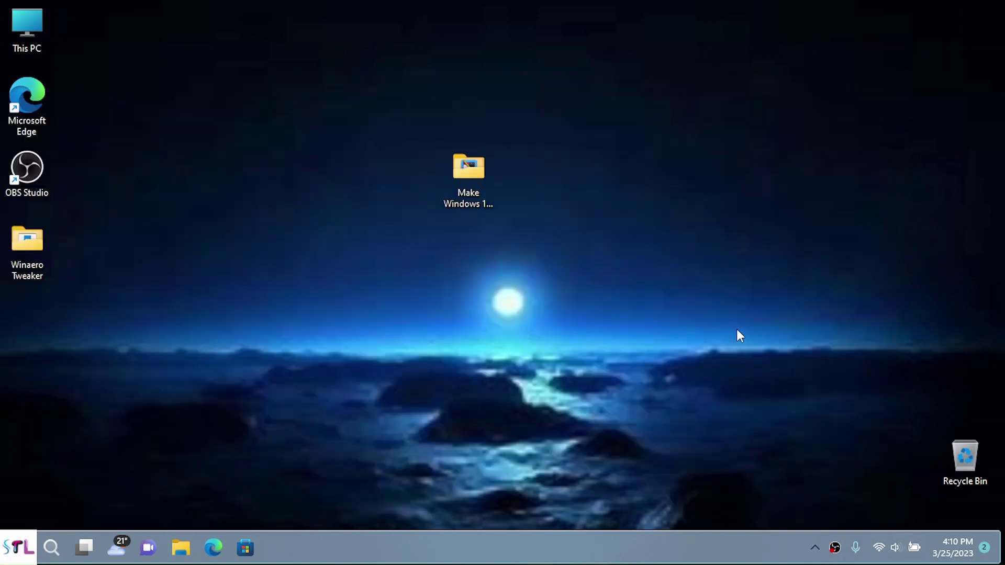